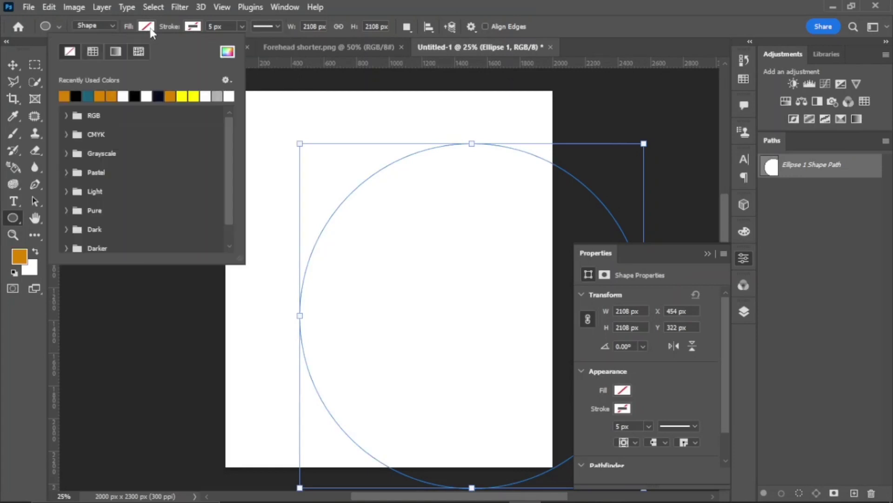
# Fill the circle shape with black
pyautogui.click(77, 95)
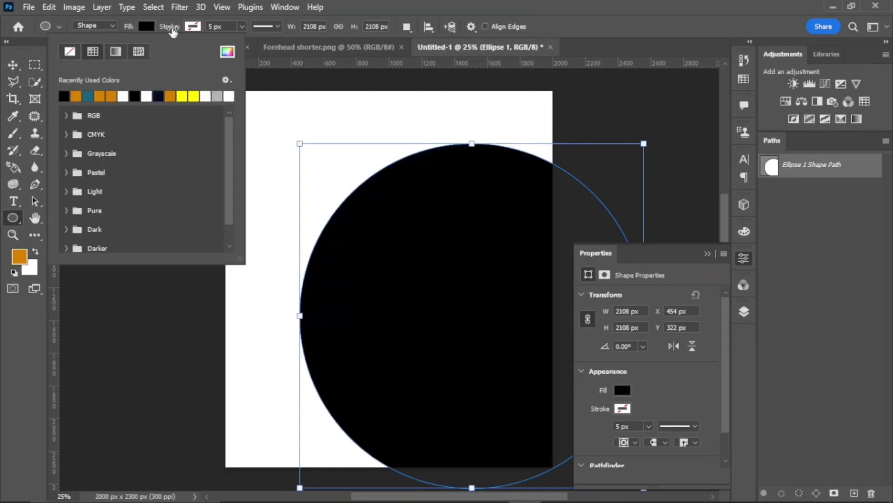
pyautogui.click(145, 29)
pyautogui.click(708, 254)
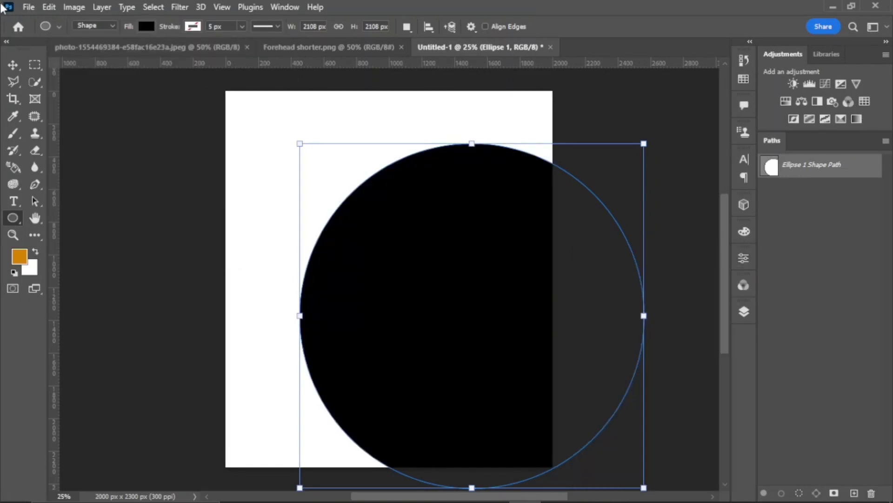
# Free-transform the black circle to about 110% and move its centre past the canvas's right edge, to about X 2336, Y 1106 px
pyautogui.click(49, 7)
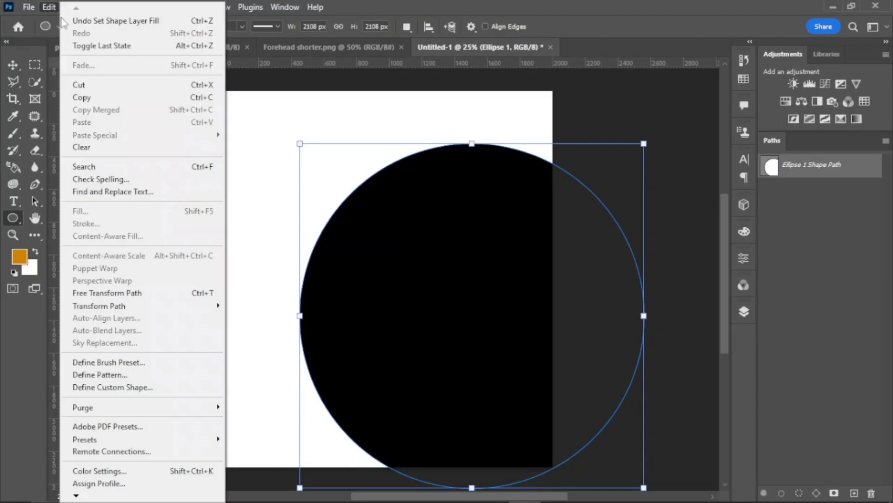
pyautogui.click(107, 293)
pyautogui.moveTo(448, 293); pyautogui.dragTo(466, 240)
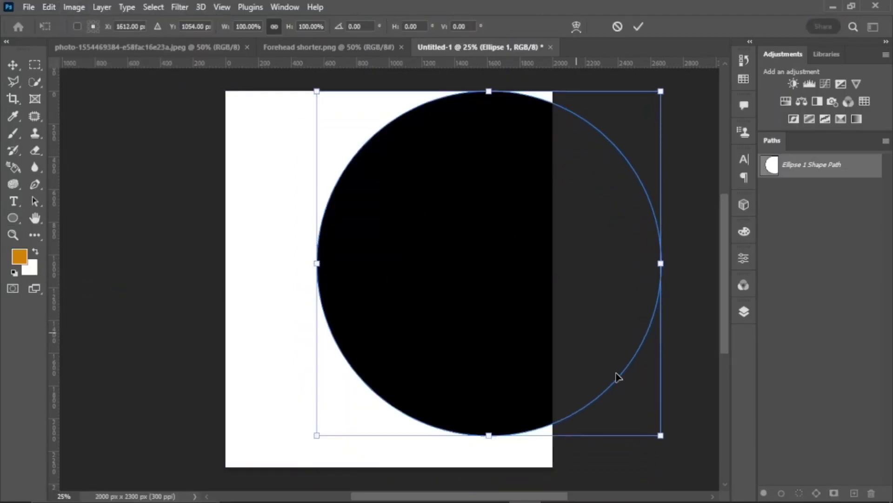
pyautogui.moveTo(661, 435); pyautogui.dragTo(699, 474)
pyautogui.moveTo(511, 325); pyautogui.dragTo(608, 320)
pyautogui.press('Down')
pyautogui.press('Down')
pyautogui.press('Down')
pyautogui.press('Down')
pyautogui.press('Down')
pyautogui.press('Down')
pyautogui.press('Down')
pyautogui.press('Down')
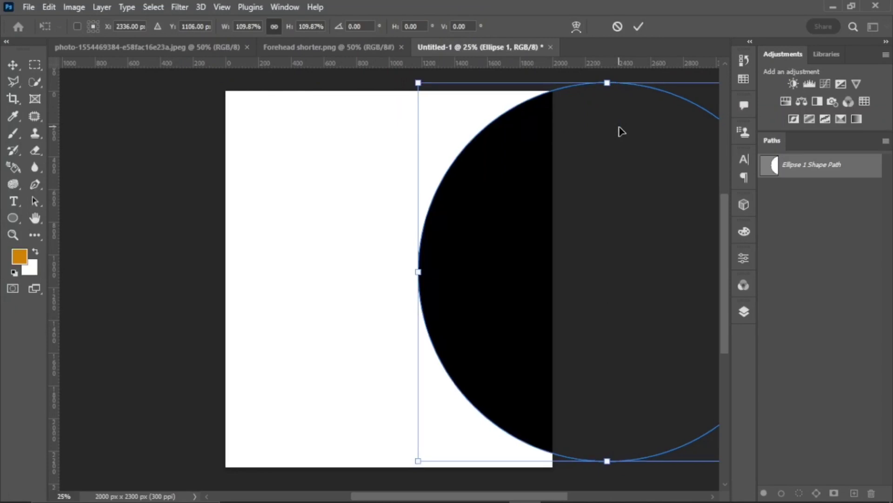
pyautogui.click(640, 27)
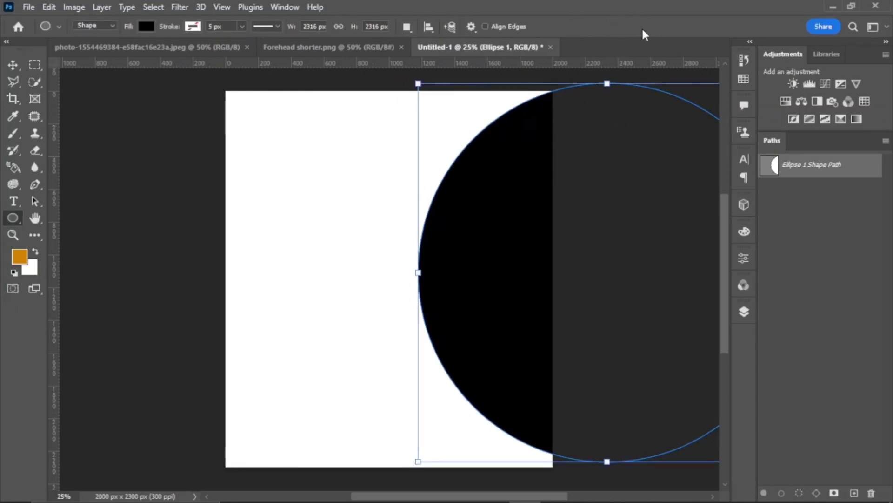
# Duplicate the Ellipse 1 layer and recolour the copy dark grey, 666464
pyautogui.click(744, 311)
pyautogui.moveTo(663, 163); pyautogui.dragTo(691, 483)
pyautogui.doubleClick(608, 161)
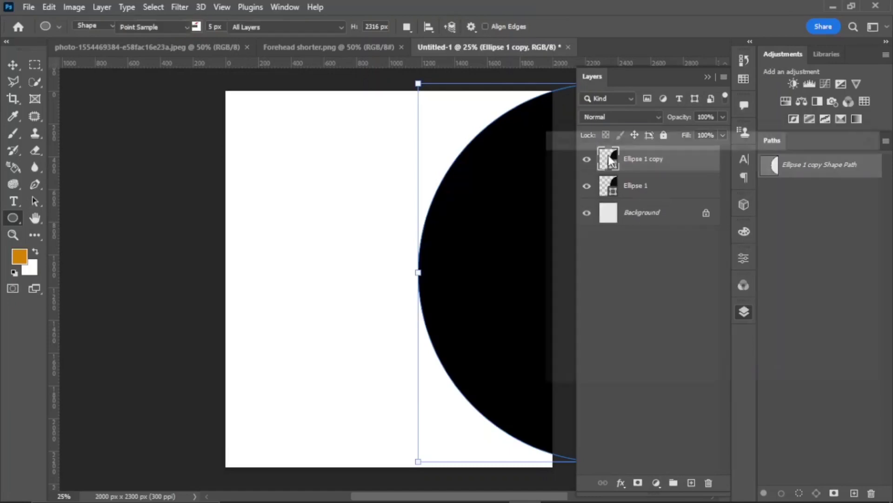
pyautogui.click(548, 266)
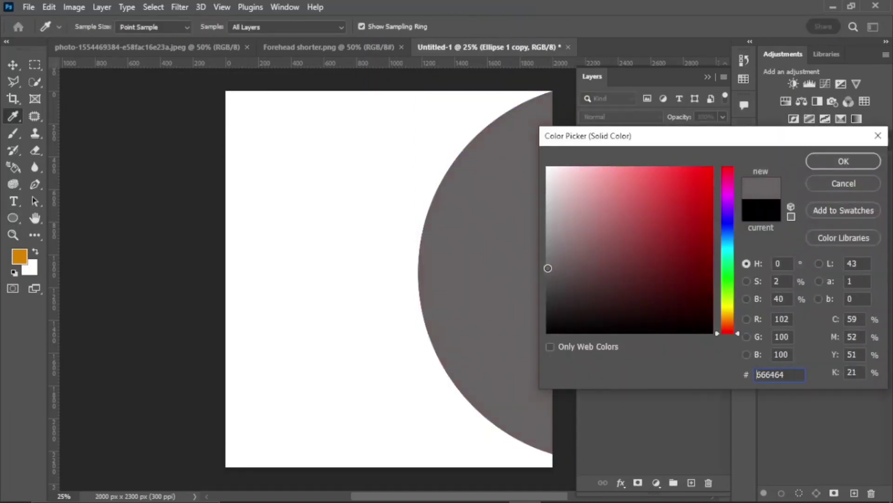
pyautogui.click(844, 161)
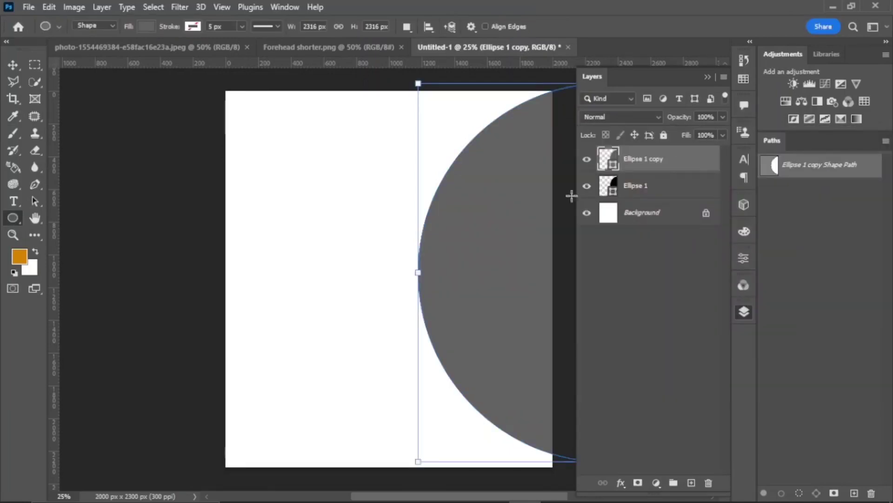
# Shift the grey circle left to about X 2158, Y 1110 px and place its layer beneath Ellipse 1
pyautogui.hotkey('ctrl', 't')
pyautogui.moveTo(495, 203); pyautogui.dragTo(345, 193)
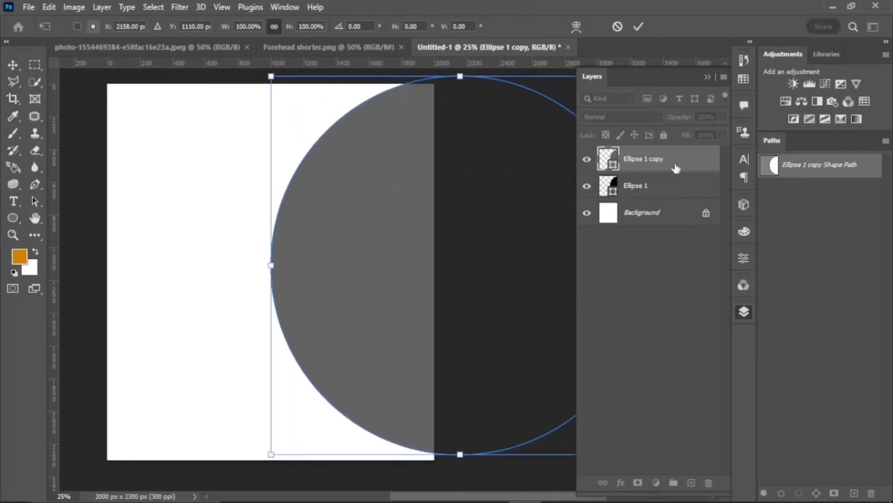
pyautogui.moveTo(674, 168); pyautogui.dragTo(673, 201)
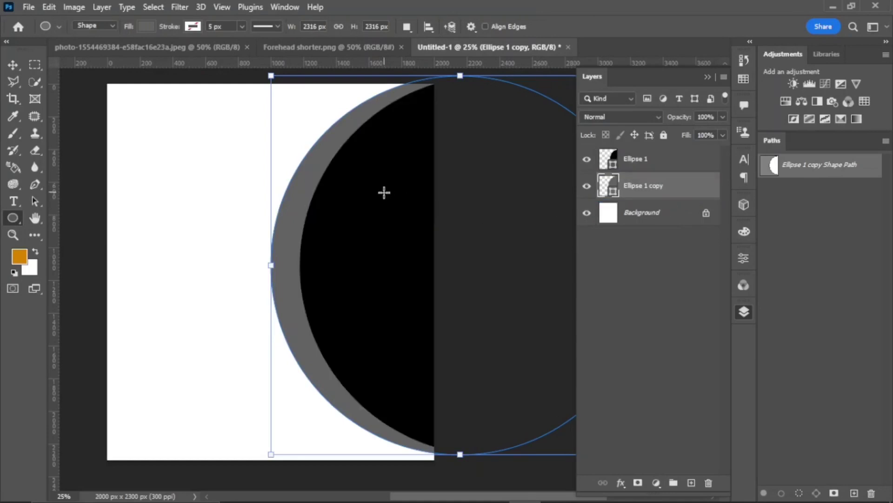
# Move the black circle down and to the right, to about X 2496, Y 1262 px
pyautogui.hotkey('ctrl', 't')
pyautogui.moveTo(401, 233)
pyautogui.mouseDown()
pyautogui.moveTo(393, 225)
pyautogui.moveTo(381, 244)
pyautogui.moveTo(411, 245)
pyautogui.mouseUp()
pyautogui.click(644, 163)
# Reposition the grey circle at about X 2358, Y 1102 px so its crescent is widest near the canvas's upper edge
pyautogui.click(649, 186)
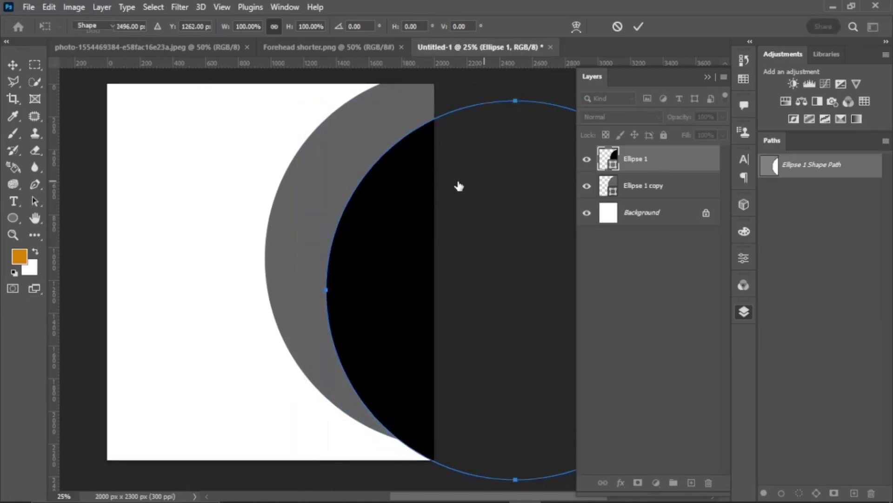
pyautogui.moveTo(392, 176); pyautogui.dragTo(407, 160)
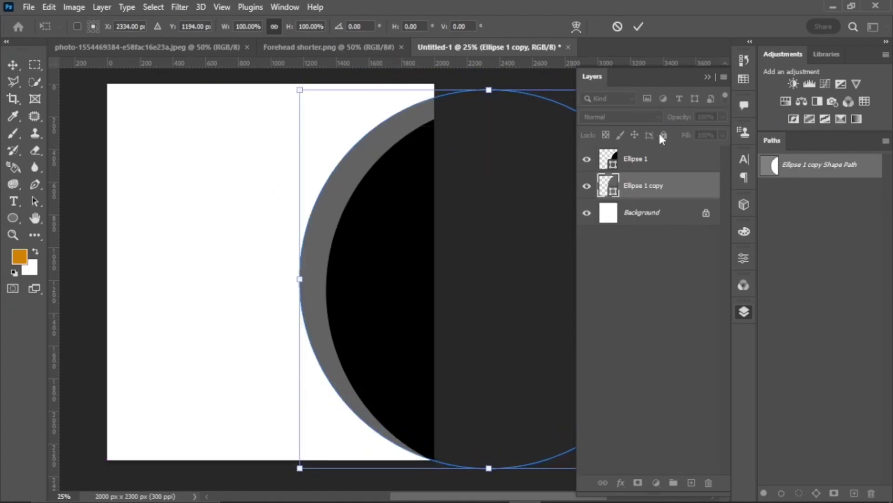
pyautogui.keyDown('shift'); pyautogui.click(655, 160); pyautogui.keyUp('shift')
pyautogui.hotkey('ctrl', 't')
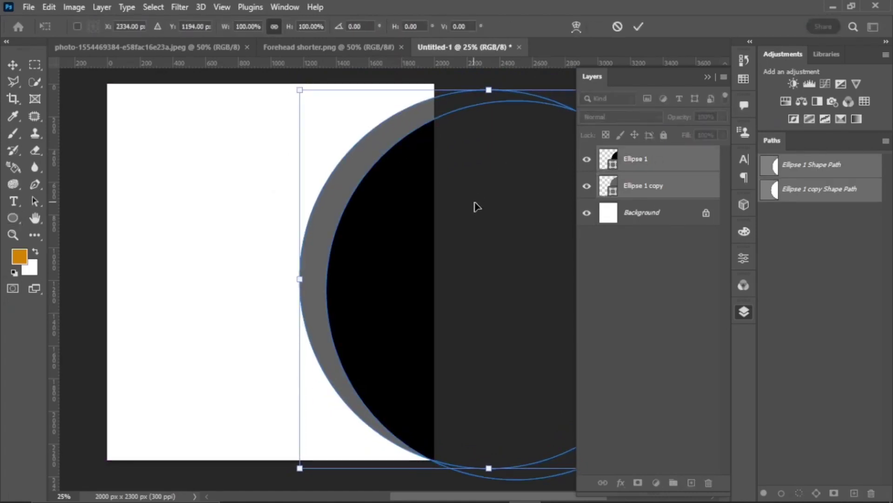
pyautogui.moveTo(474, 205); pyautogui.dragTo(479, 191)
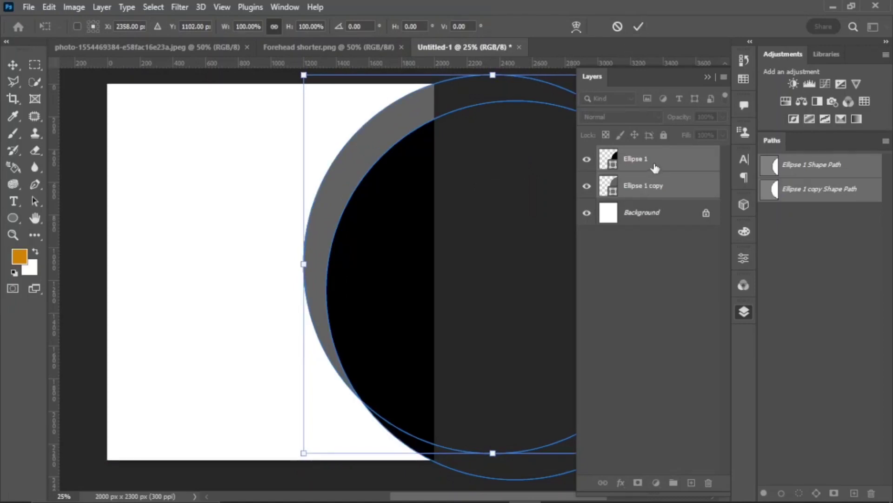
pyautogui.click(638, 27)
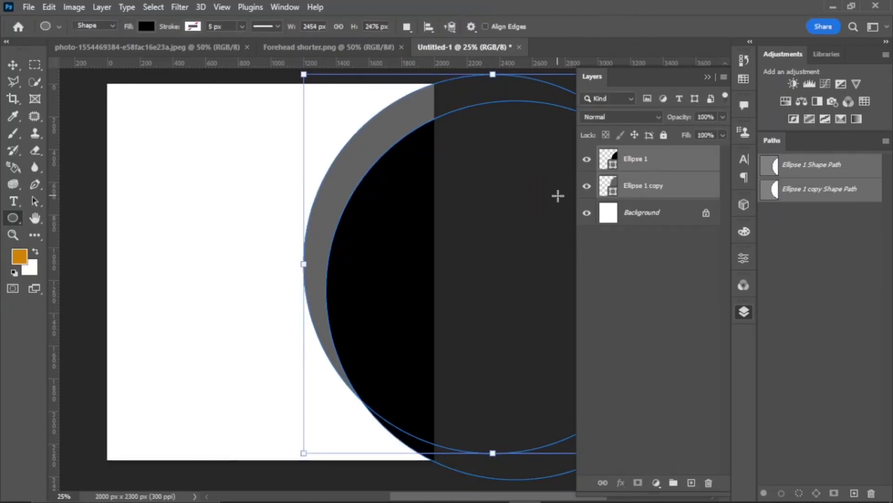
pyautogui.press('Return')
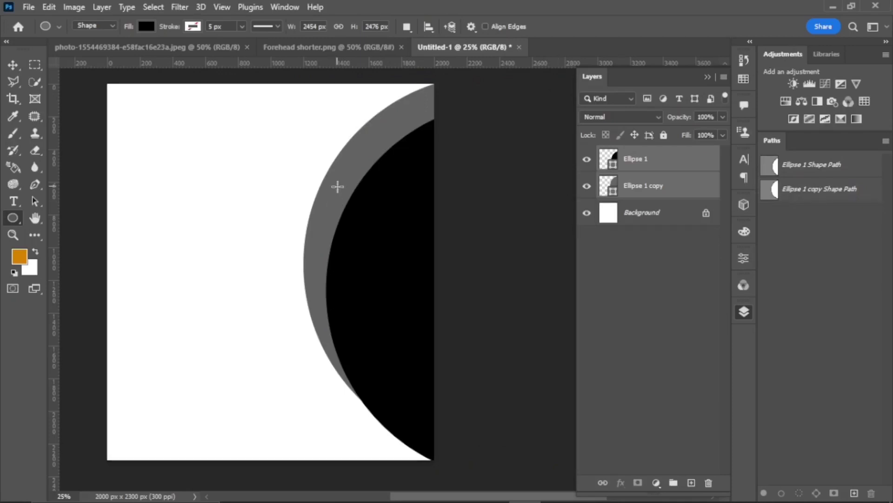
# Add a teal-green Solid Color fill layer directly above the Background layer
pyautogui.click(643, 215)
pyautogui.click(656, 482)
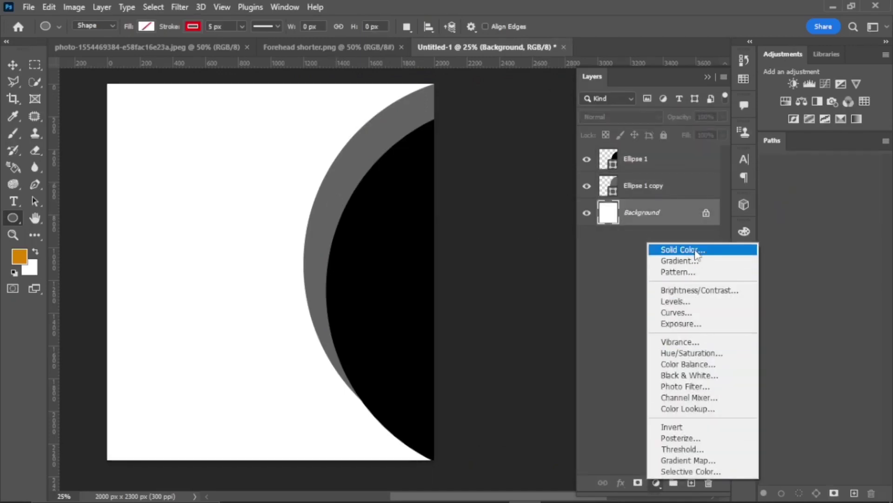
pyautogui.click(678, 250)
pyautogui.moveTo(728, 298); pyautogui.dragTo(728, 256)
pyautogui.click(715, 287)
pyautogui.click(718, 289)
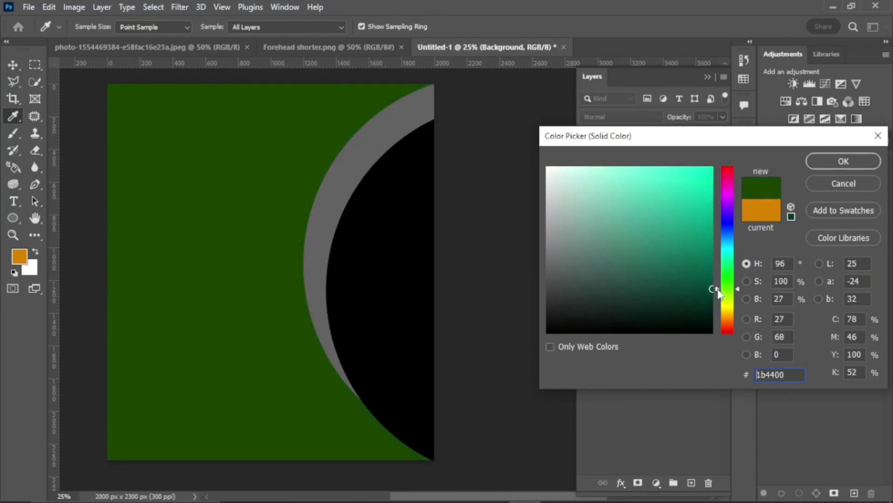
pyautogui.moveTo(703, 286); pyautogui.dragTo(713, 261)
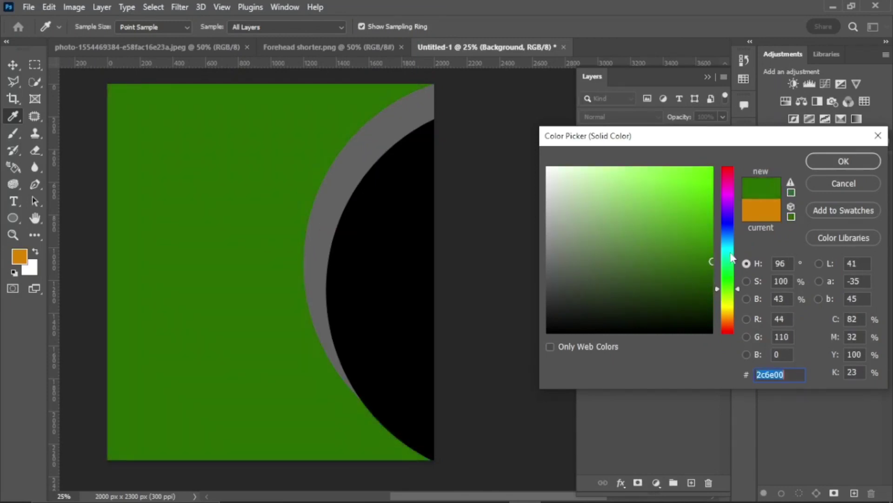
pyautogui.click(728, 252)
pyautogui.click(844, 161)
# Apply a Color Overlay to the Ellipse 1 copy layer using the teal sampled from the canvas background
pyautogui.click(654, 188)
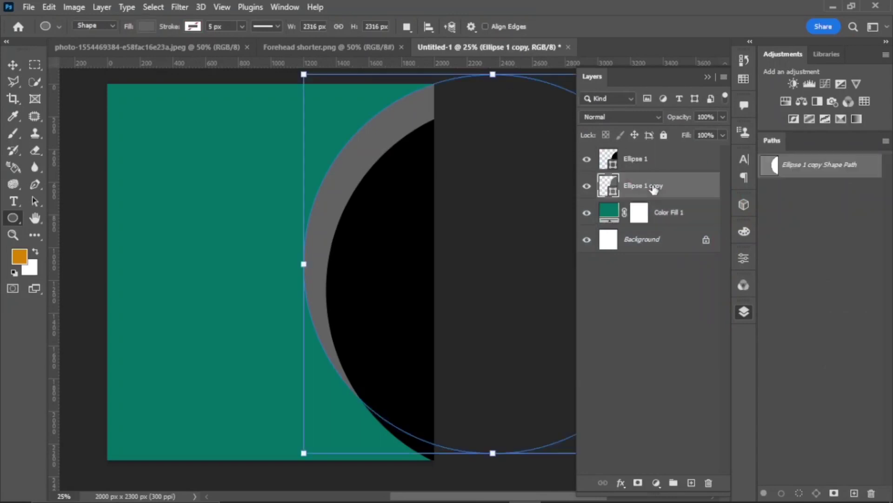
pyautogui.click(622, 483)
pyautogui.click(637, 356)
pyautogui.moveTo(472, 95); pyautogui.dragTo(582, 103)
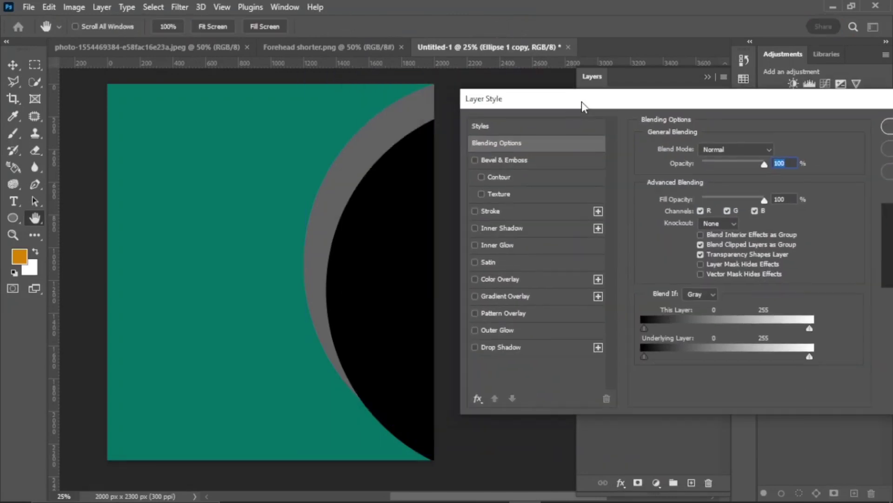
pyautogui.click(532, 281)
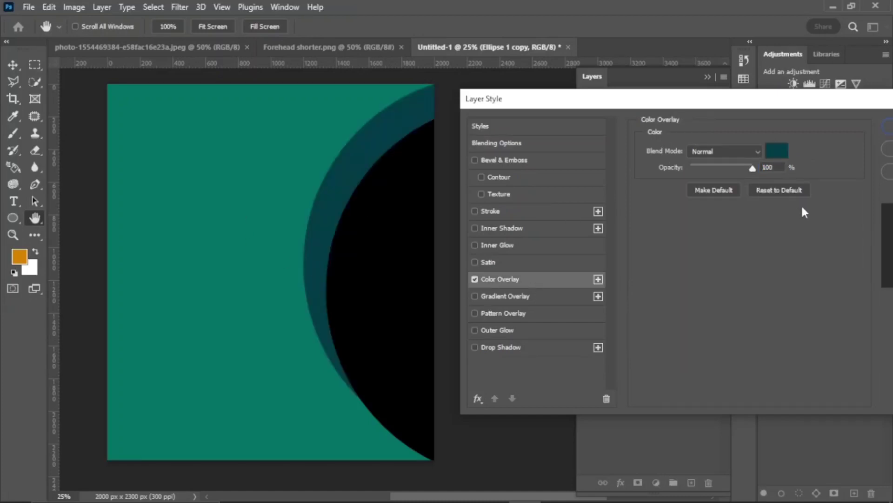
pyautogui.click(777, 150)
pyautogui.click(296, 197)
pyautogui.click(820, 163)
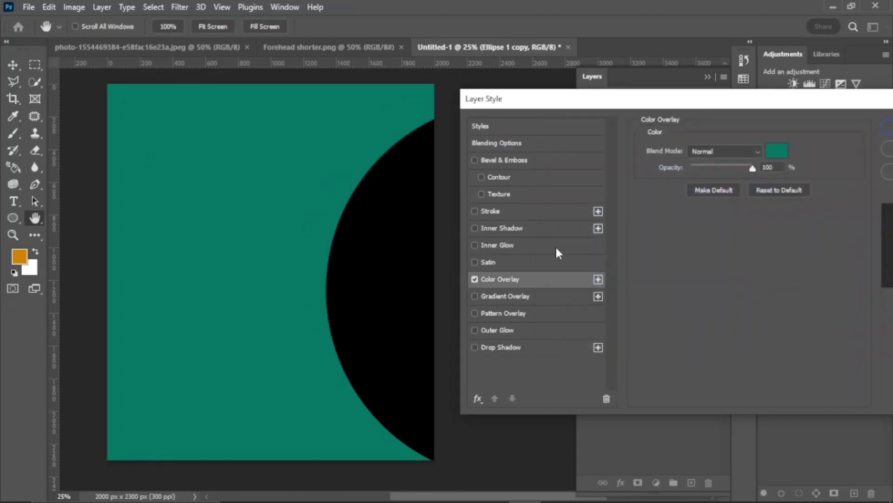
# Add Stroke and Inner Glow effects to the Ellipse 1 copy layer and apply the layer style
pyautogui.click(500, 212)
pyautogui.click(505, 250)
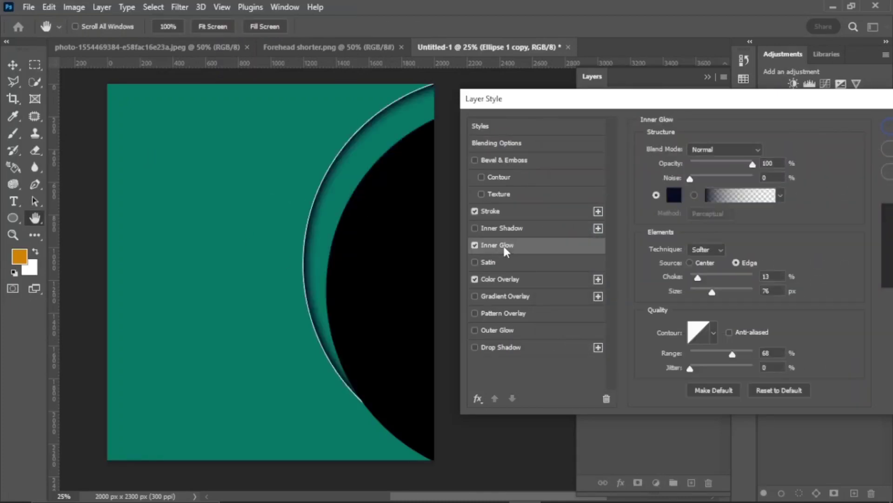
pyautogui.click(888, 126)
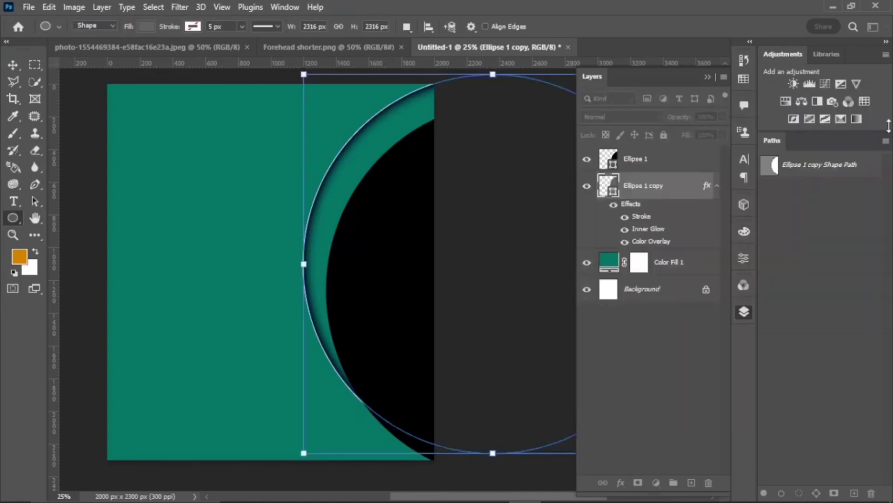
pyautogui.press('Escape')
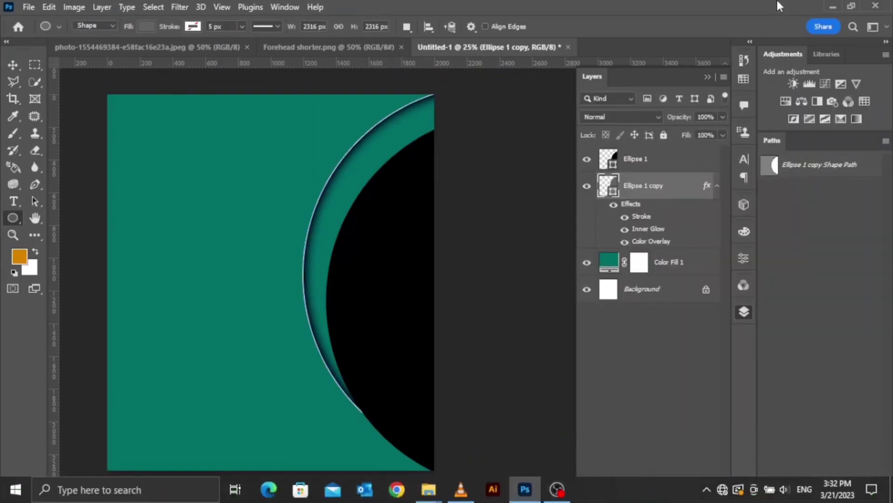
# Copy the whole portrait from Forehead shorter.png into Untitled-1 and place its layer above Ellipse 1
pyautogui.click(334, 47)
pyautogui.hotkey('ctrl', 'a')
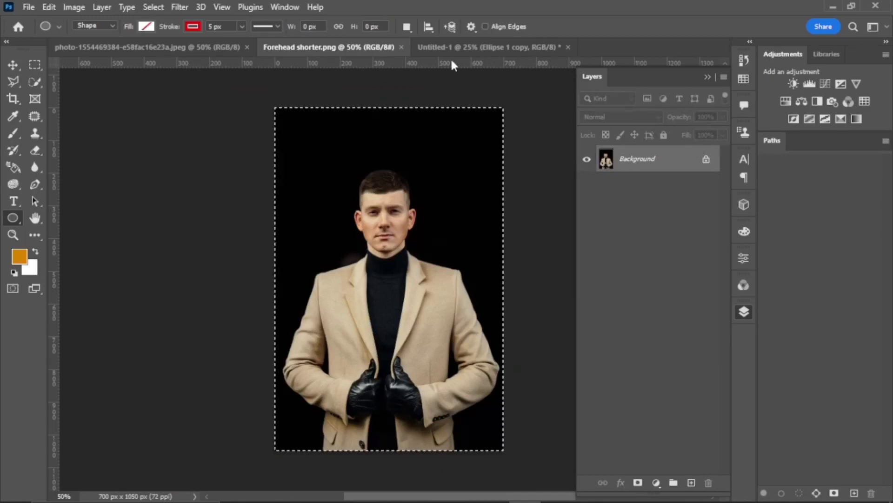
pyautogui.click(450, 47)
pyautogui.hotkey('ctrl', 'v')
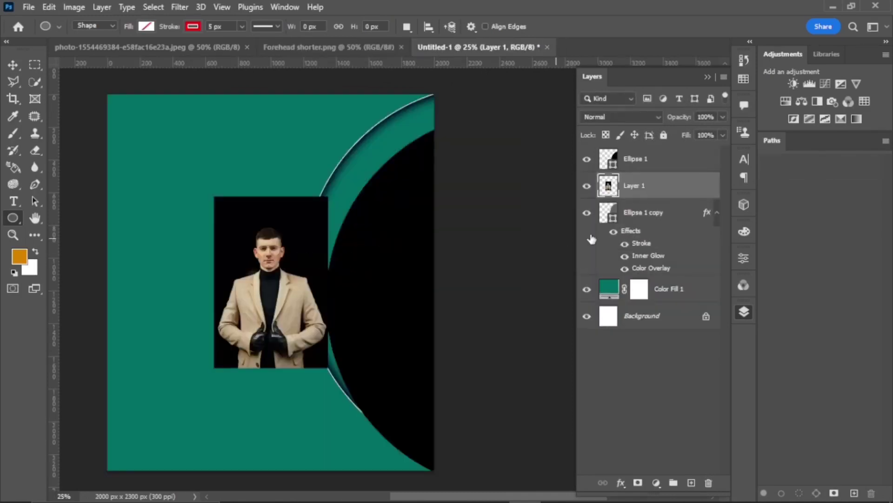
pyautogui.moveTo(651, 198); pyautogui.dragTo(654, 162)
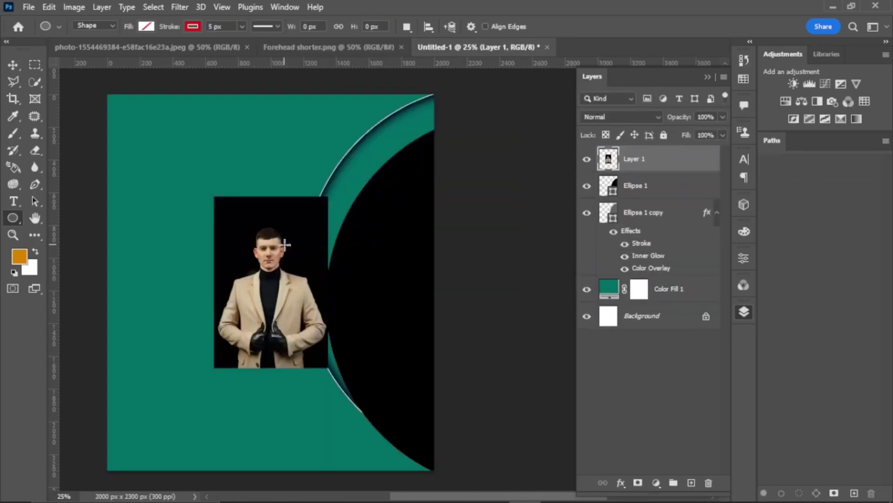
# Convert the pasted portrait layer to a smart object
pyautogui.hotkey('ctrl', 't')
pyautogui.press('Return')
pyautogui.rightClick(662, 171)
pyautogui.click(718, 204)
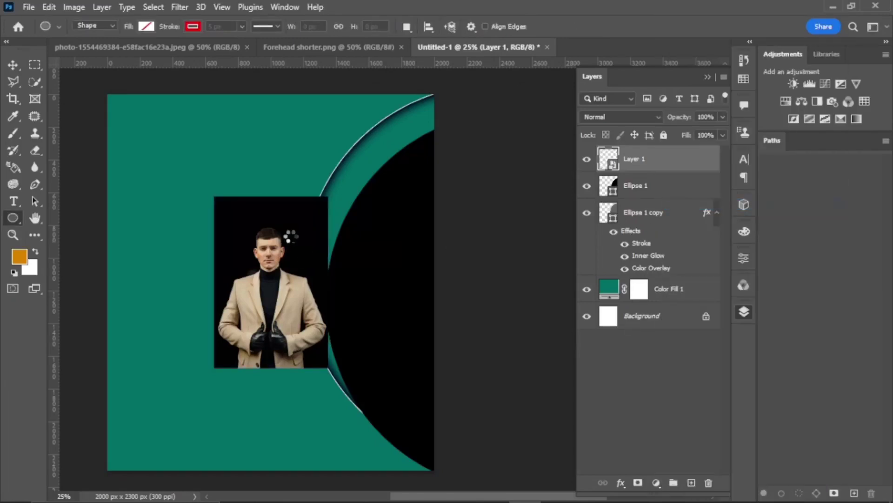
# Enlarge the portrait to about 203% wide and 190% high over the black circle and clip it to Ellipse 1
pyautogui.hotkey('ctrl', 't')
pyautogui.moveTo(276, 269); pyautogui.dragTo(354, 222)
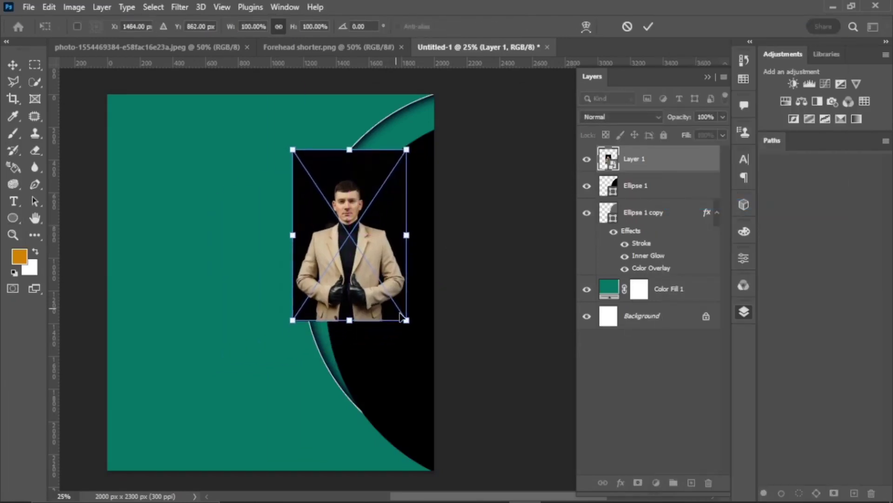
pyautogui.moveTo(406, 320); pyautogui.dragTo(512, 448)
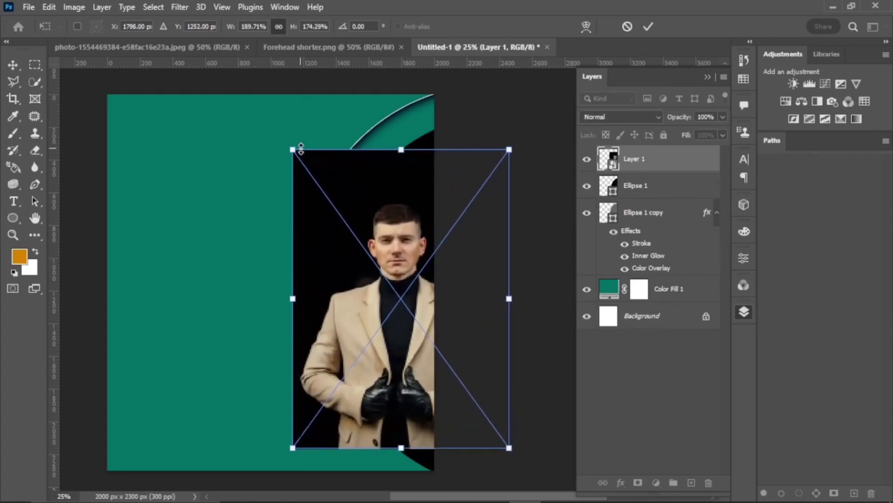
pyautogui.moveTo(294, 150); pyautogui.dragTo(284, 127)
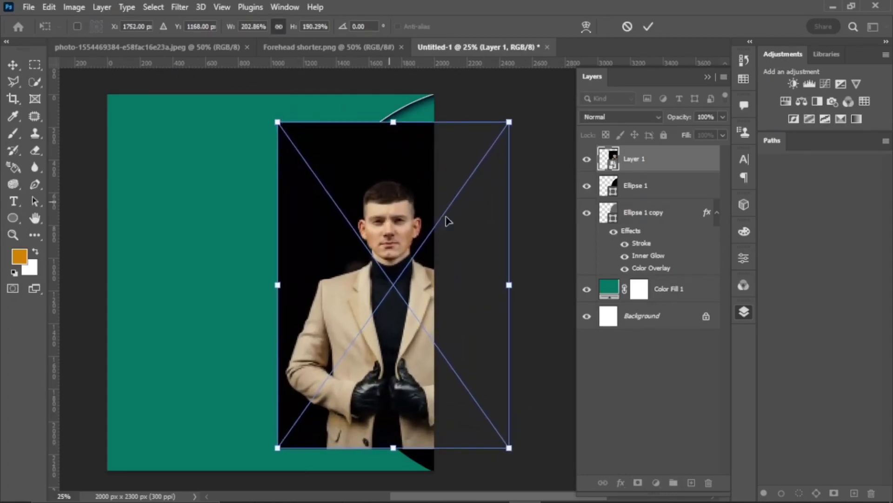
pyautogui.click(650, 27)
pyautogui.keyDown('alt'); pyautogui.click(654, 171); pyautogui.keyUp('alt')
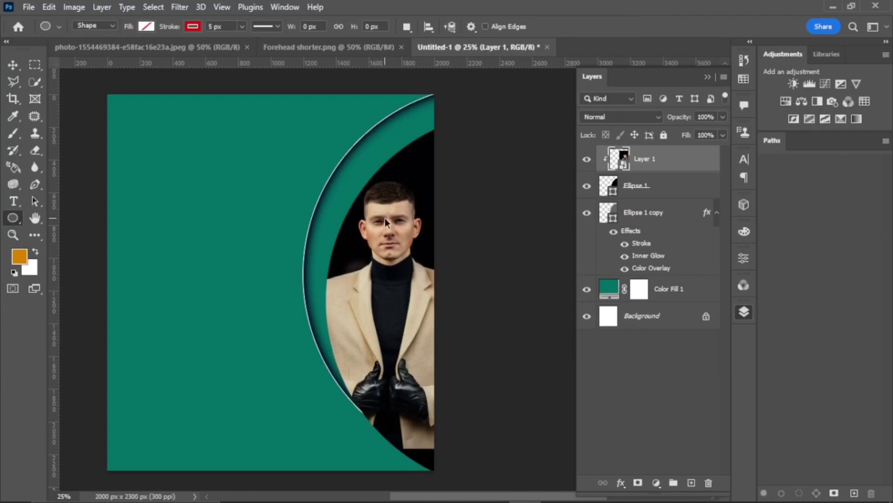
# Move the clipped portrait slightly up and to the right inside the black circle
pyautogui.hotkey('ctrl', 't')
pyautogui.moveTo(395, 253); pyautogui.dragTo(405, 241)
pyautogui.click(648, 27)
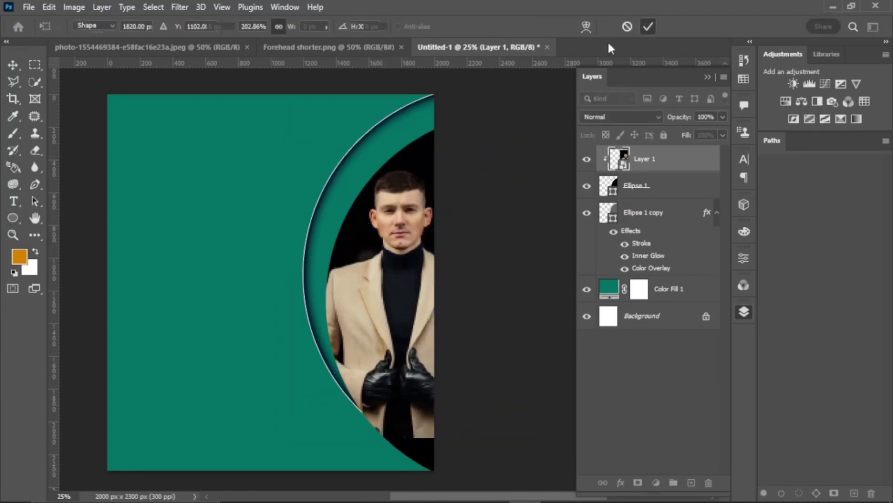
pyautogui.press('u')
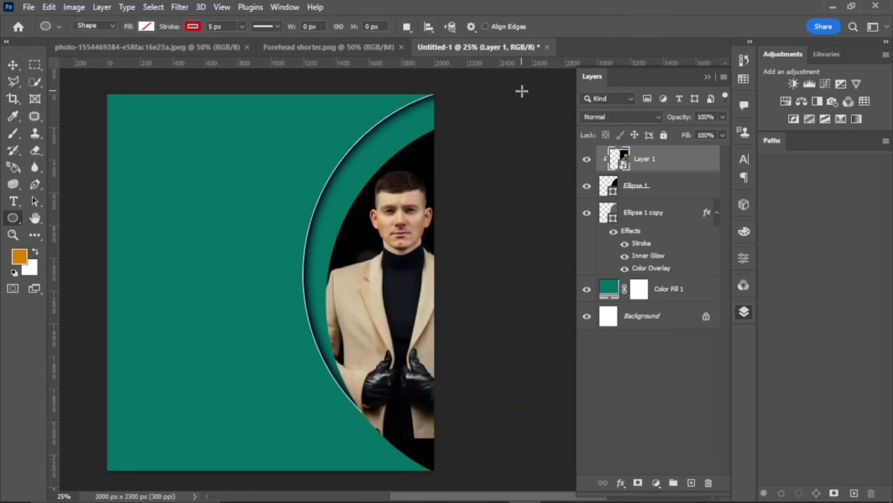
# Add Stroke and Inner Glow effects to the Ellipse 1 layer
pyautogui.click(642, 214)
pyautogui.click(636, 186)
pyautogui.click(621, 482)
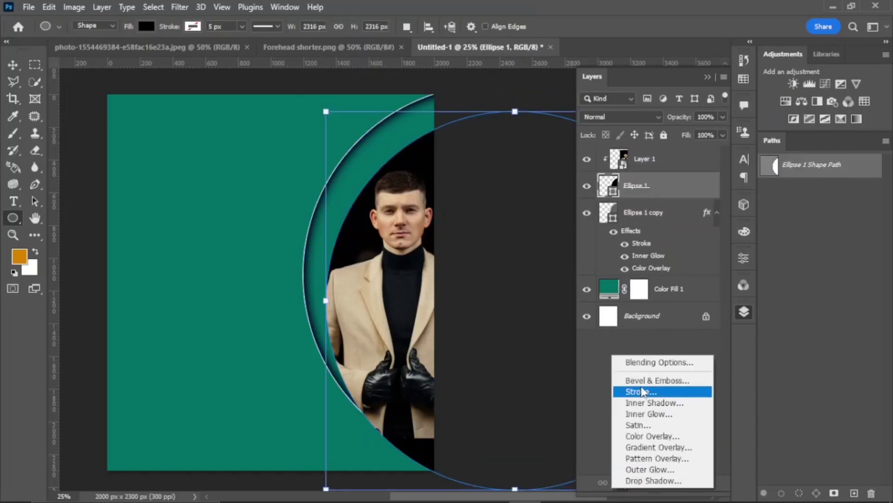
pyautogui.click(643, 393)
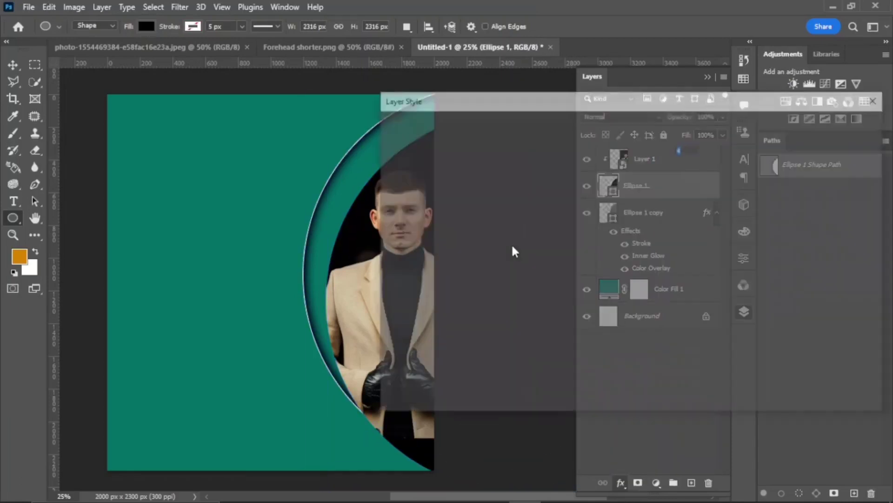
pyautogui.click(461, 249)
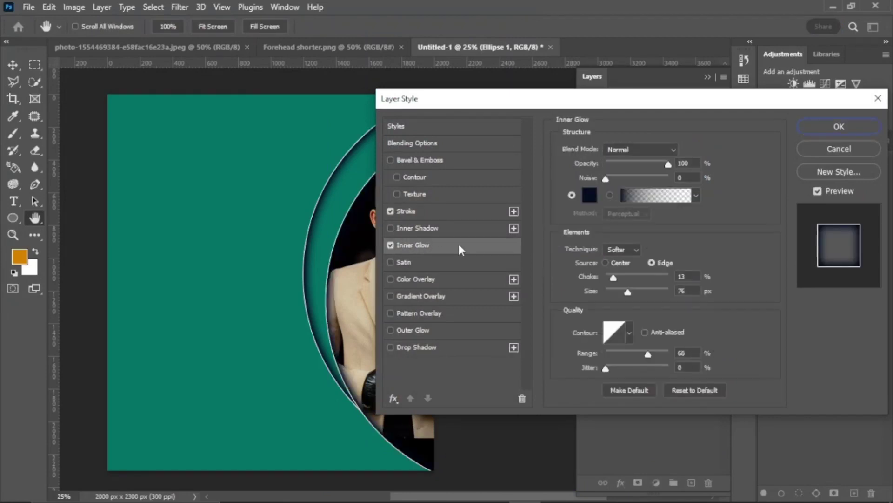
# Set the Inner Glow colour of Ellipse 1 to the copied teal and apply the layer style
pyautogui.click(590, 198)
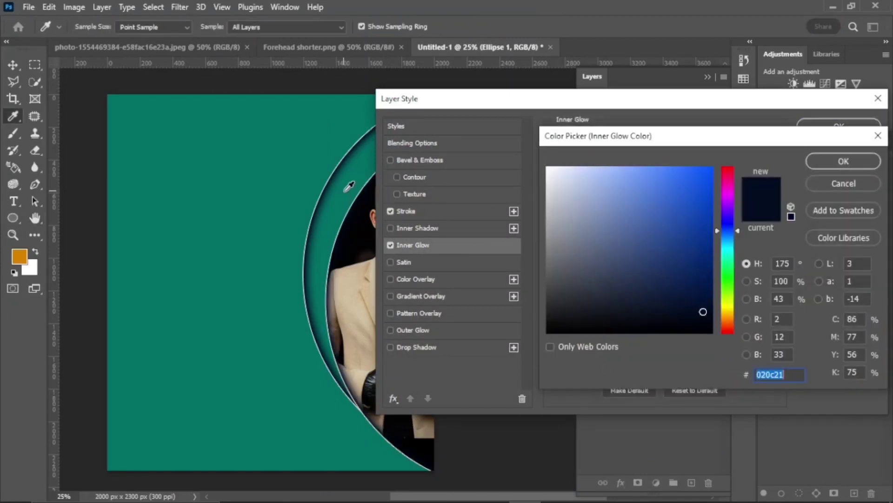
pyautogui.hotkey('ctrl', 'v')
pyautogui.click(855, 157)
pyautogui.click(847, 134)
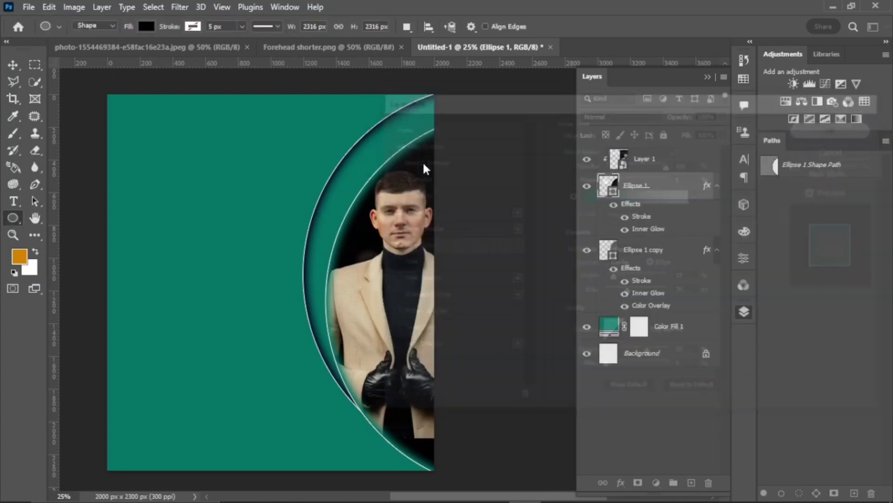
pyautogui.press('Return')
# Copy the building photo from the other open image into Untitled-1 above Color Fill 1 and convert it to a smart object
pyautogui.moveTo(513, 128)
pyautogui.mouseDown()
pyautogui.moveTo(482, 146)
pyautogui.moveTo(502, 137)
pyautogui.moveTo(512, 145)
pyautogui.mouseUp()
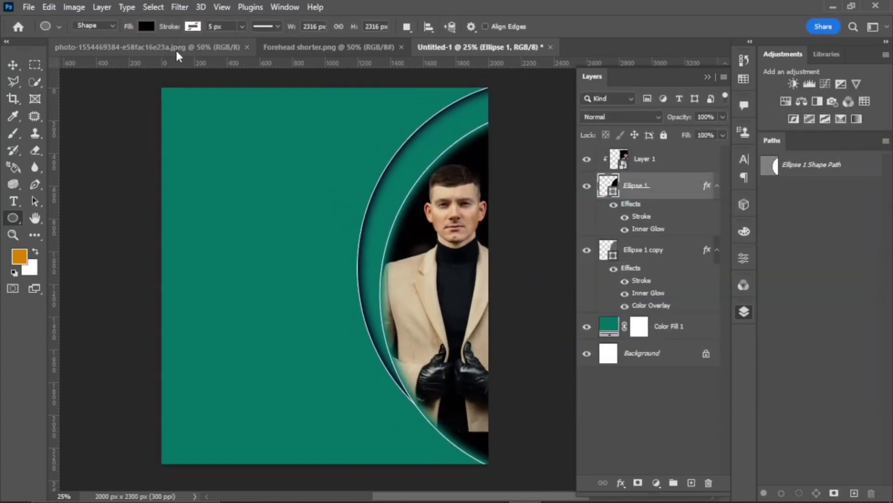
pyautogui.click(175, 47)
pyautogui.click(437, 47)
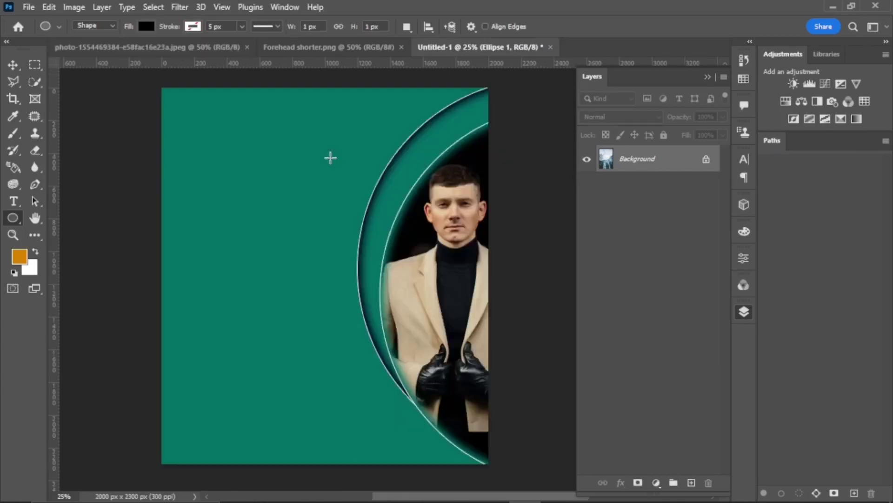
pyautogui.click(670, 325)
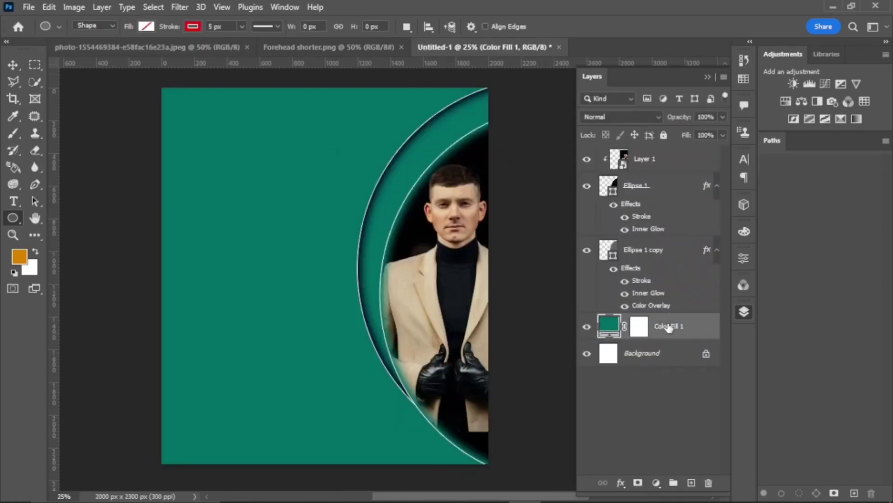
pyautogui.hotkey('ctrl', 'v')
pyautogui.rightClick(676, 336)
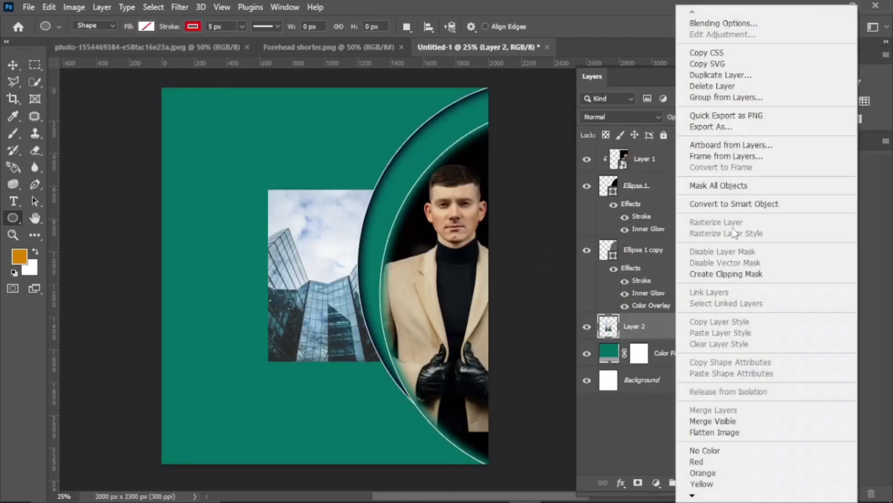
pyautogui.click(680, 203)
# Stretch the building photo to fill the whole 2000 x 2300 px canvas and set its blend mode to Multiply
pyautogui.hotkey('ctrl', 't')
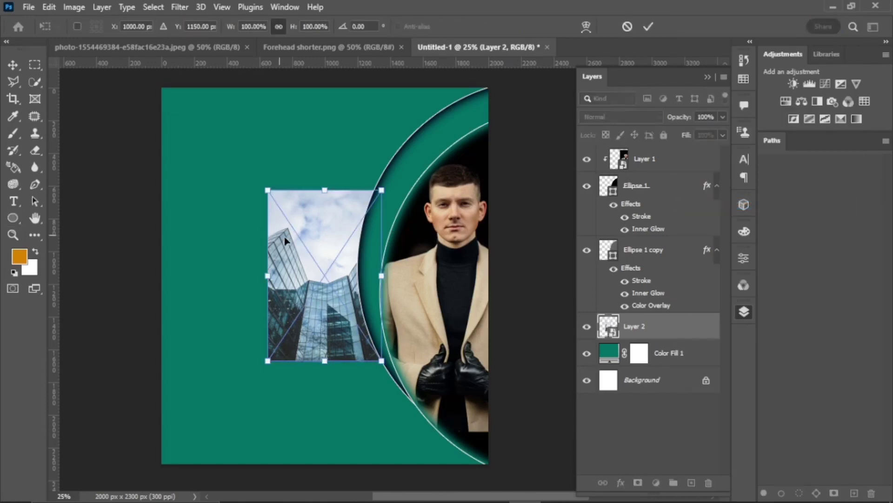
pyautogui.moveTo(268, 361); pyautogui.dragTo(163, 466)
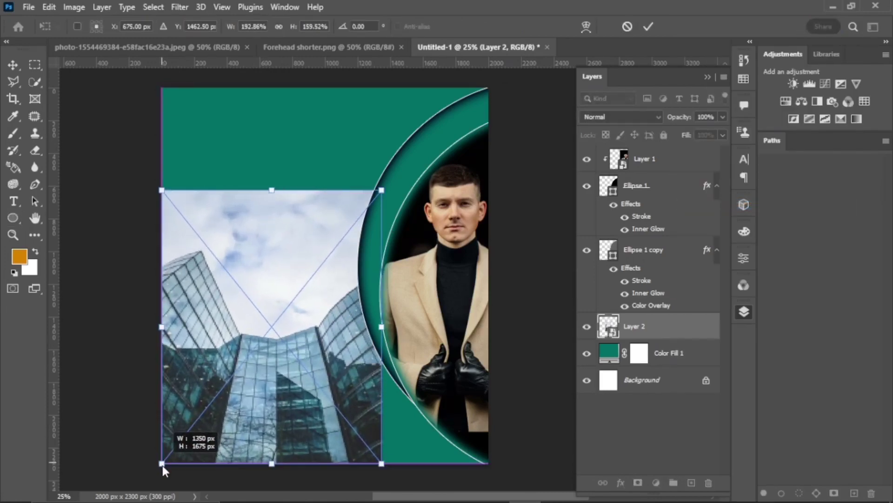
pyautogui.moveTo(381, 190); pyautogui.dragTo(492, 85)
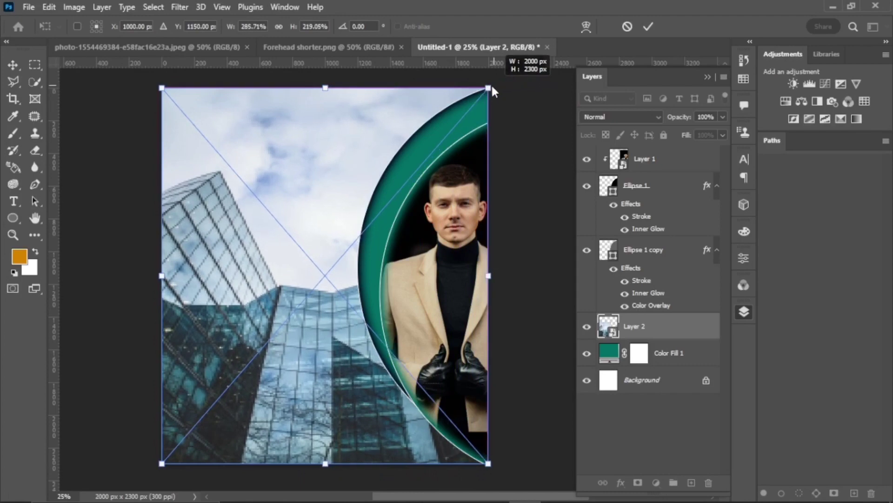
pyautogui.press('Return')
pyautogui.click(652, 116)
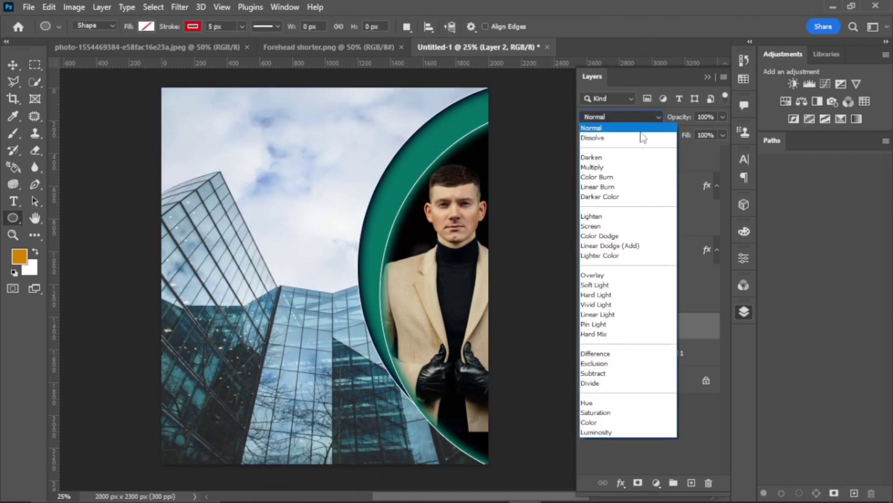
pyautogui.click(618, 170)
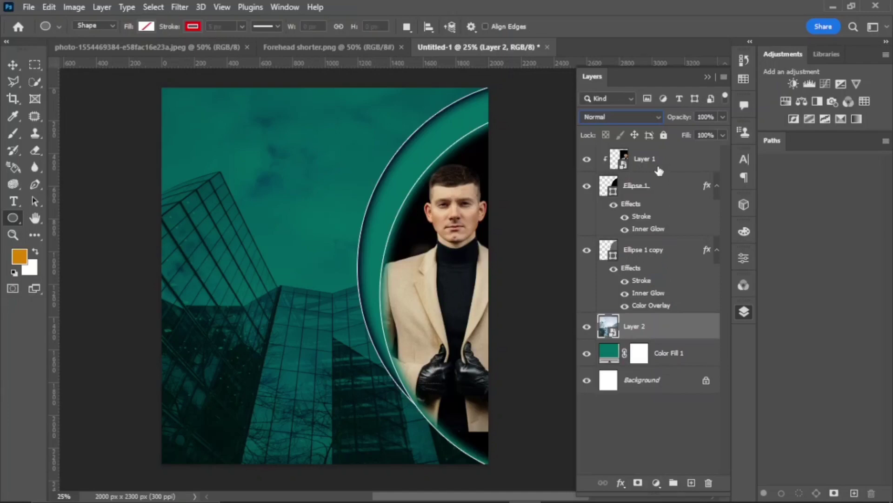
# Group all layers from Layer 1 down to Layer 2 and name the group Shapes and Model
pyautogui.click(660, 168)
pyautogui.click(665, 319)
pyautogui.click(655, 162)
pyautogui.keyDown('shift'); pyautogui.click(668, 324); pyautogui.keyUp('shift')
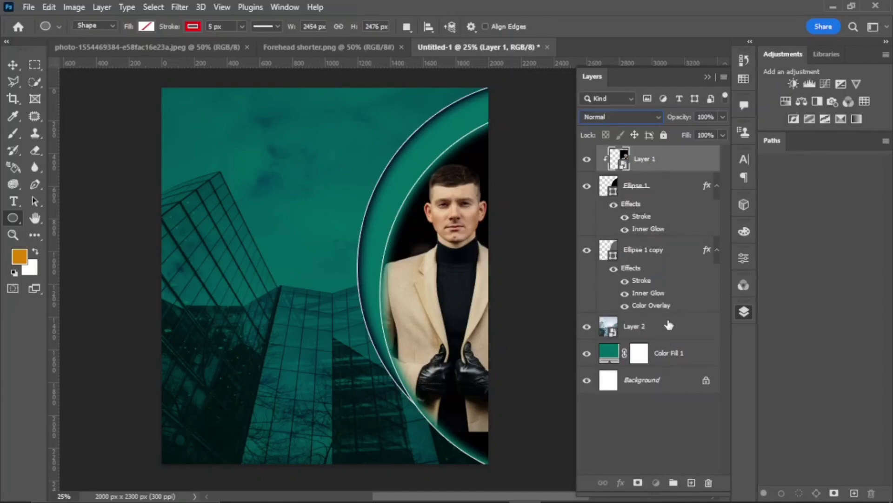
pyautogui.hotkey('ctrl', 'g')
pyautogui.doubleClick(637, 154)
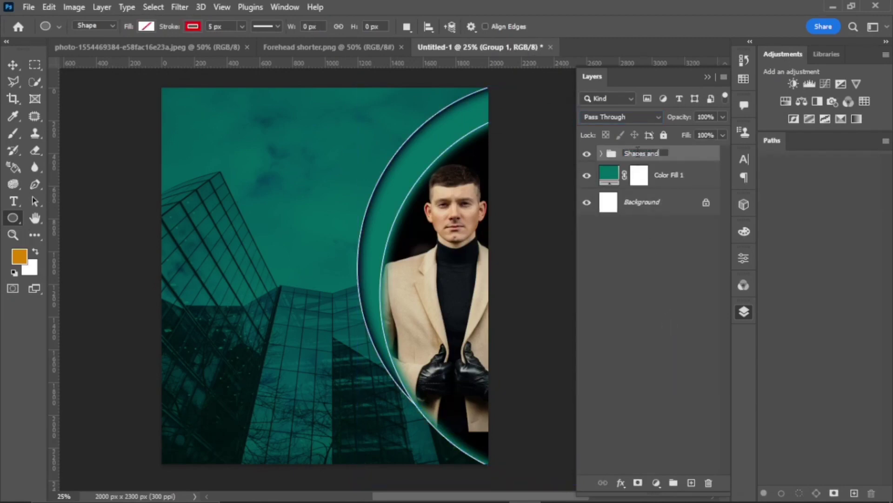
pyautogui.click(687, 227)
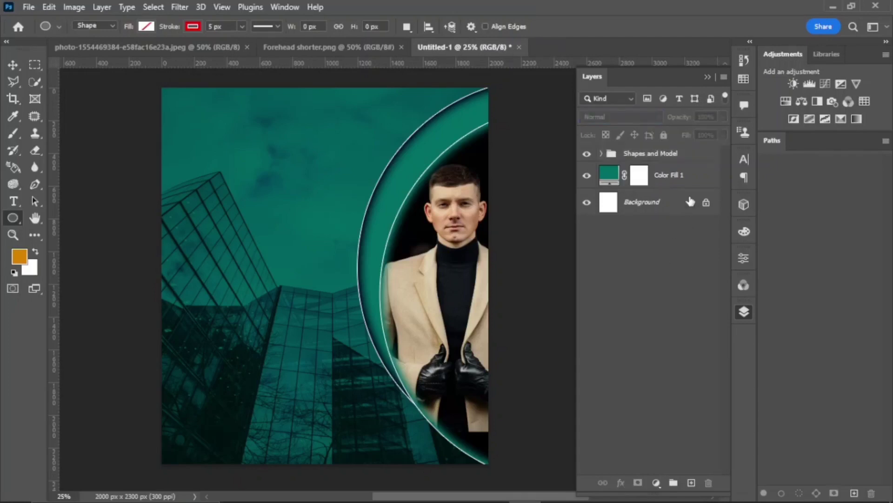
# Add the white text "Help To" over the building in Arial Rounded MT Bold at 28 pt, above the Shapes and Model group
pyautogui.click(692, 159)
pyautogui.click(14, 201)
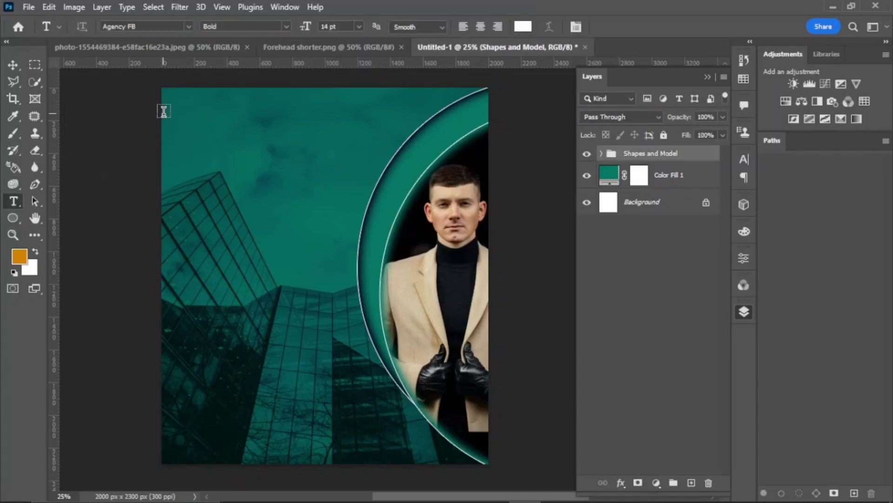
pyautogui.click(188, 26)
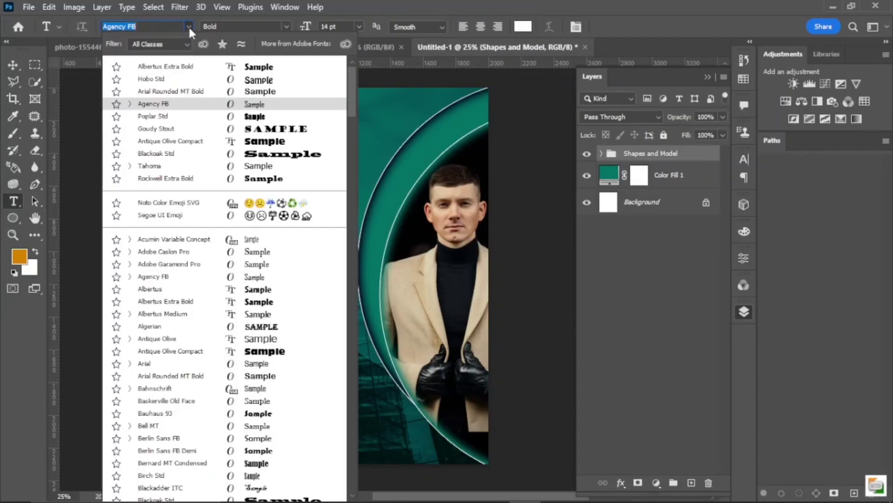
pyautogui.click(256, 92)
pyautogui.click(196, 195)
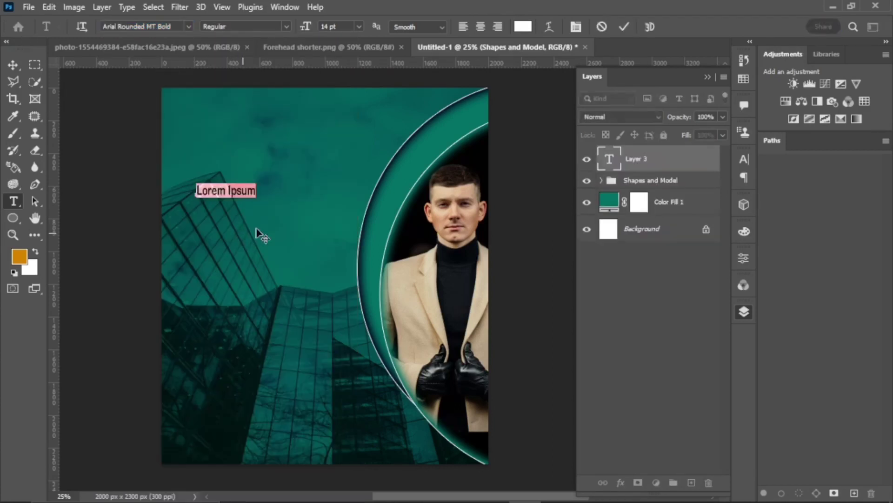
pyautogui.moveTo(306, 29); pyautogui.dragTo(316, 27)
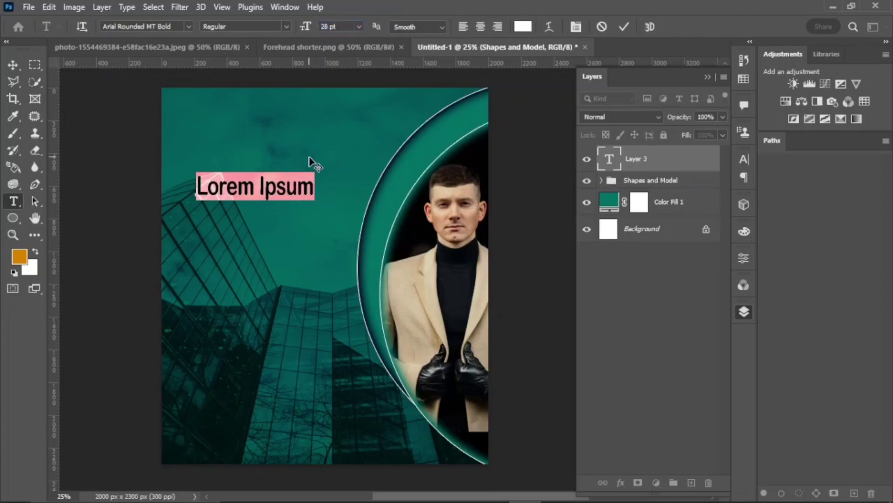
pyautogui.write('Help To')
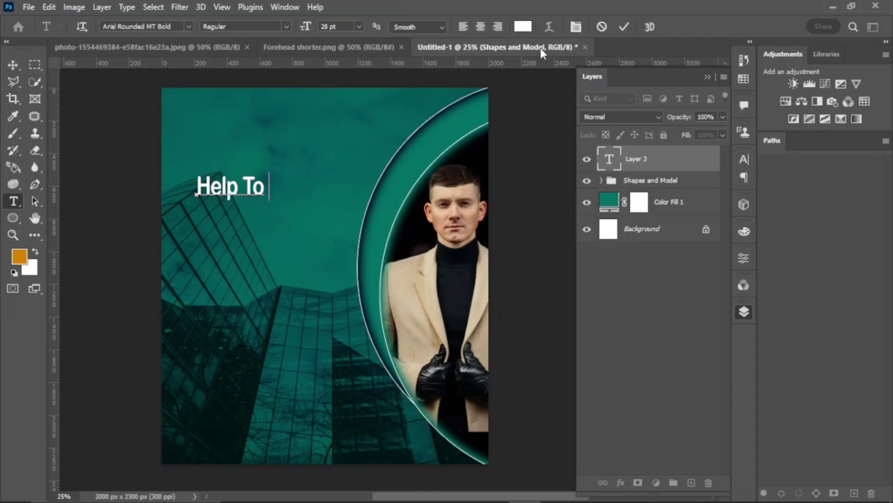
pyautogui.click(624, 27)
# Place a vertical guide at the left edge of the "Help To" text and stack three copies of the text below it
pyautogui.moveTo(52, 208); pyautogui.dragTo(193, 232)
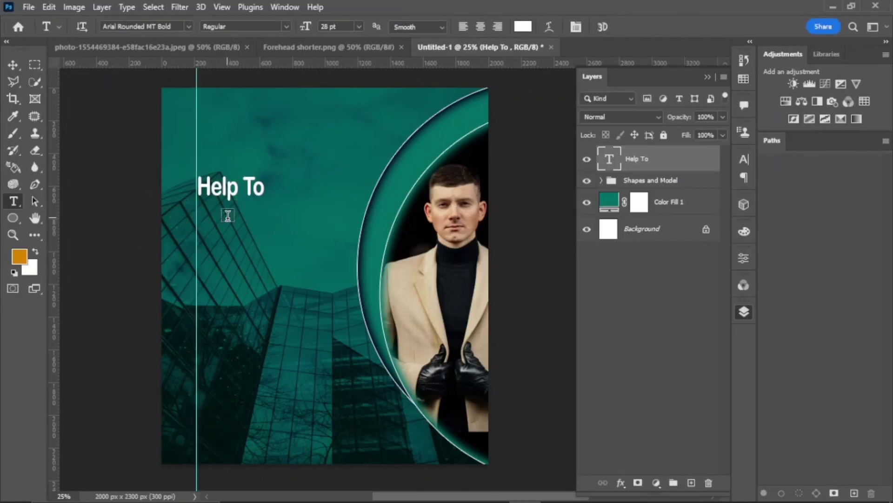
pyautogui.press('v')
pyautogui.moveTo(235, 194); pyautogui.dragTo(233, 286)
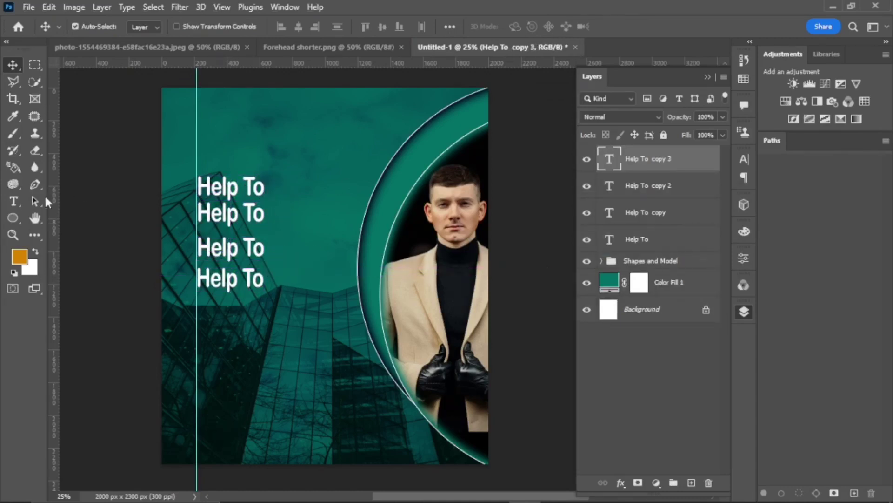
# Replace the second "Help To" line with "Grow"
pyautogui.click(14, 201)
pyautogui.moveTo(196, 212); pyautogui.dragTo(268, 215)
pyautogui.write('Gro')
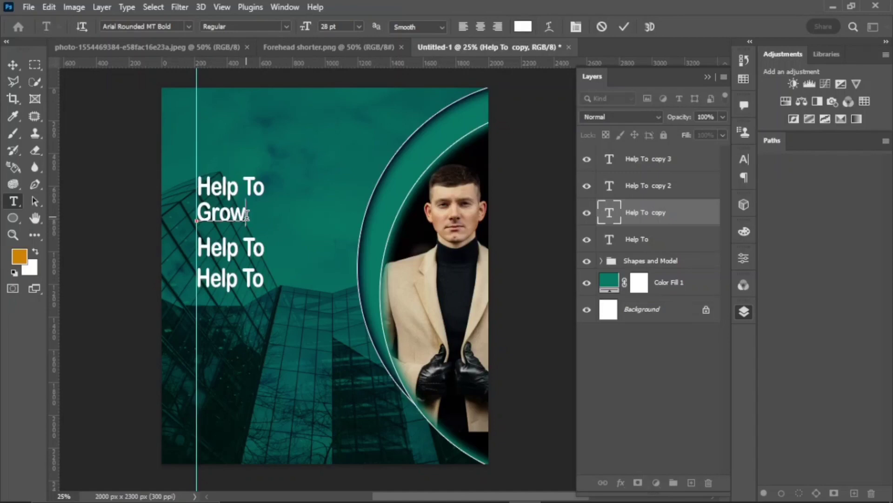
pyautogui.write('w')
pyautogui.click(624, 27)
# Replace the third text line with "Your" and the fourth with "Bussiness"
pyautogui.moveTo(196, 246); pyautogui.dragTo(271, 241)
pyautogui.write('Your')
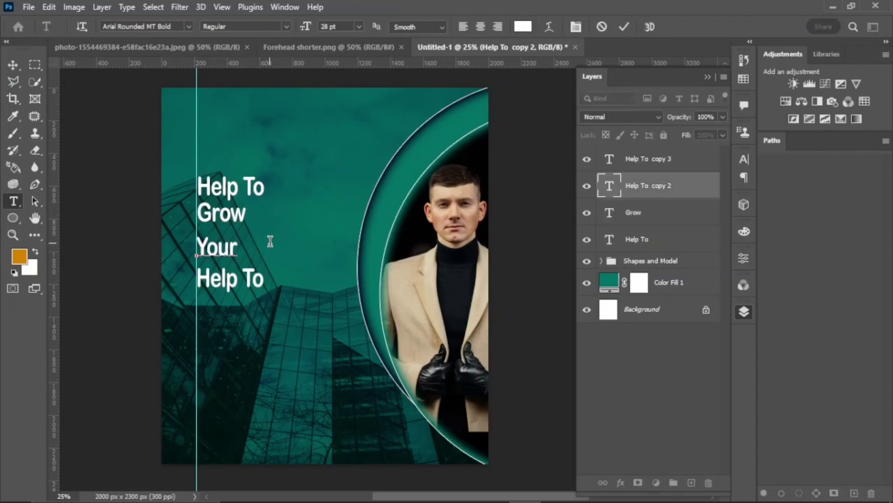
pyautogui.click(624, 26)
pyautogui.moveTo(196, 279); pyautogui.dragTo(292, 279)
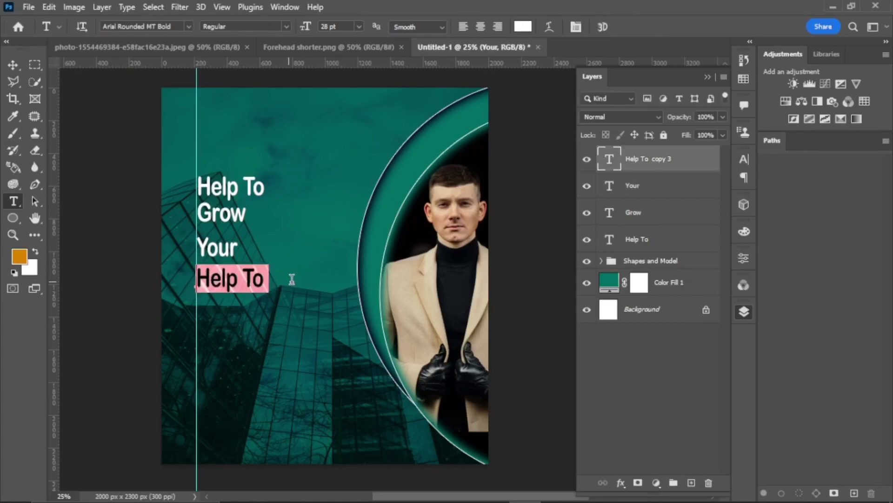
pyautogui.write('Bussines')
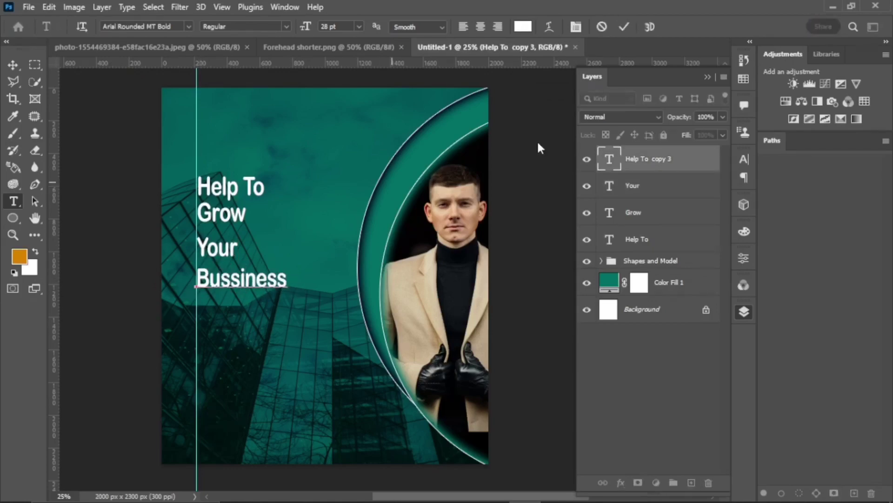
pyautogui.write('s')
pyautogui.click(624, 26)
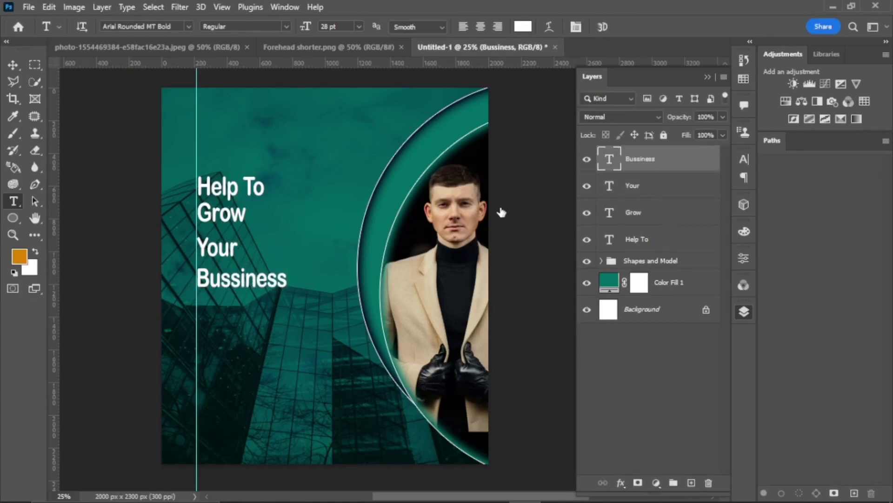
# Move the word "Your" up onto the second line, directly to the right of "Grow"
pyautogui.moveTo(218, 253); pyautogui.dragTo(197, 215)
pyautogui.click(647, 28)
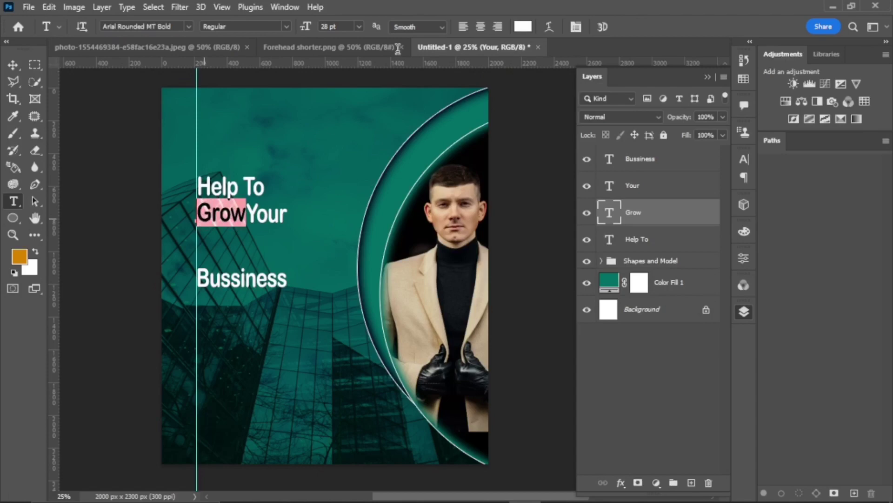
# Enlarge the word "Grow" to 36 pt and shift it slightly down below "Help To"
pyautogui.click(359, 27)
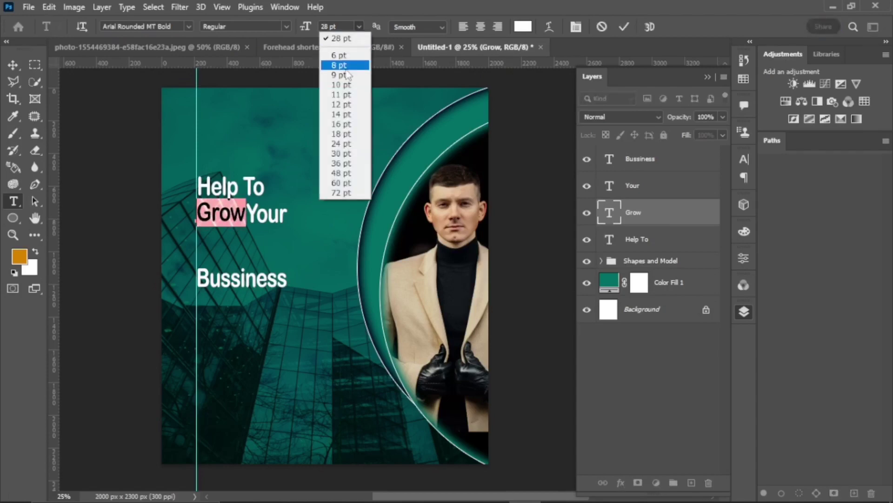
pyautogui.click(344, 163)
pyautogui.click(624, 27)
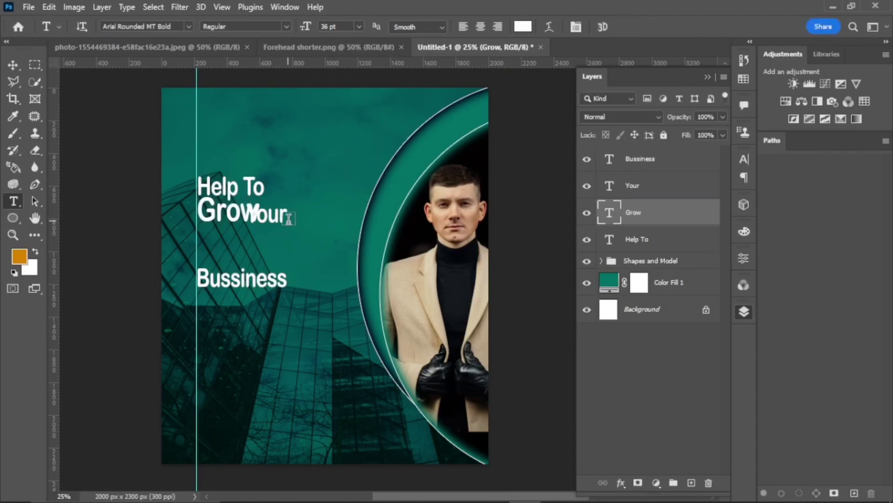
pyautogui.hotkey('ctrl', 't')
pyautogui.moveTo(228, 219); pyautogui.dragTo(229, 223)
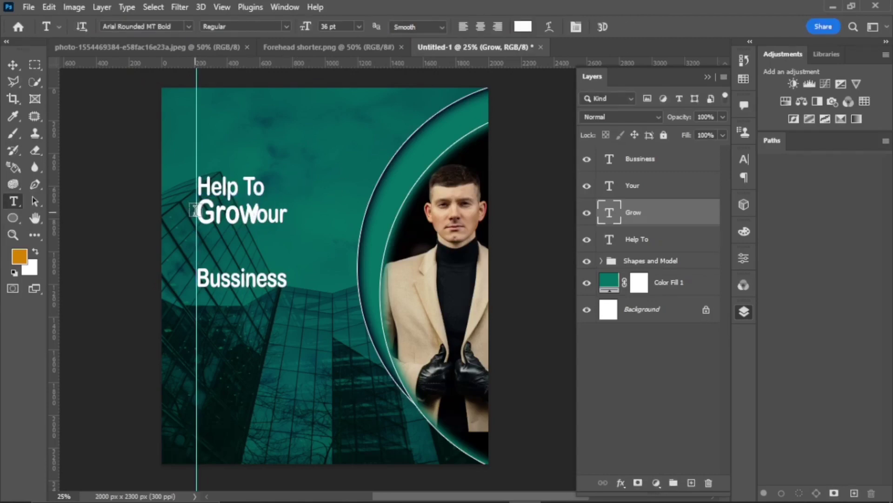
# Recolor the word "Grow" orange (#d68300) to match the foreground color
pyautogui.click(218, 216)
pyautogui.moveTo(196, 213); pyautogui.dragTo(259, 213)
pyautogui.click(525, 27)
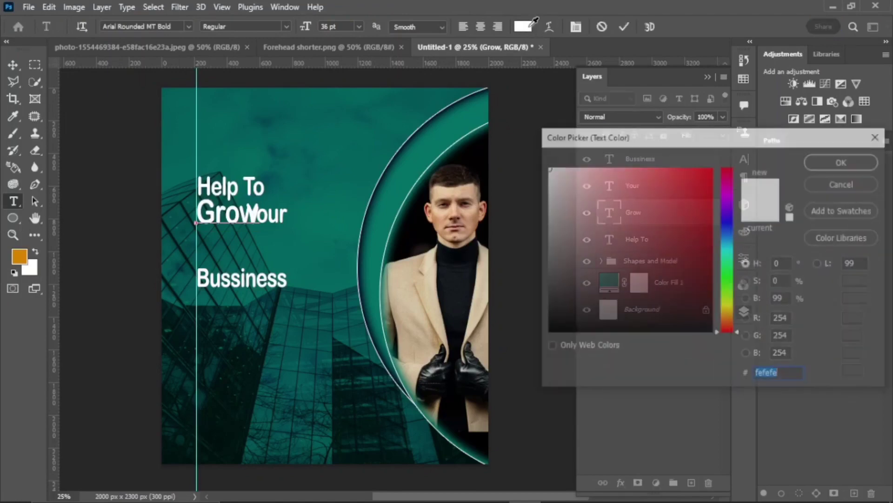
pyautogui.click(21, 252)
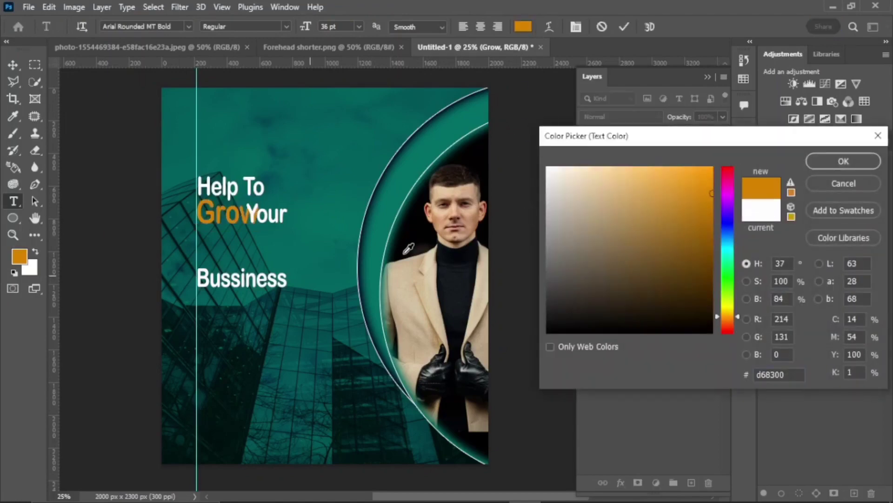
pyautogui.click(845, 161)
pyautogui.click(625, 27)
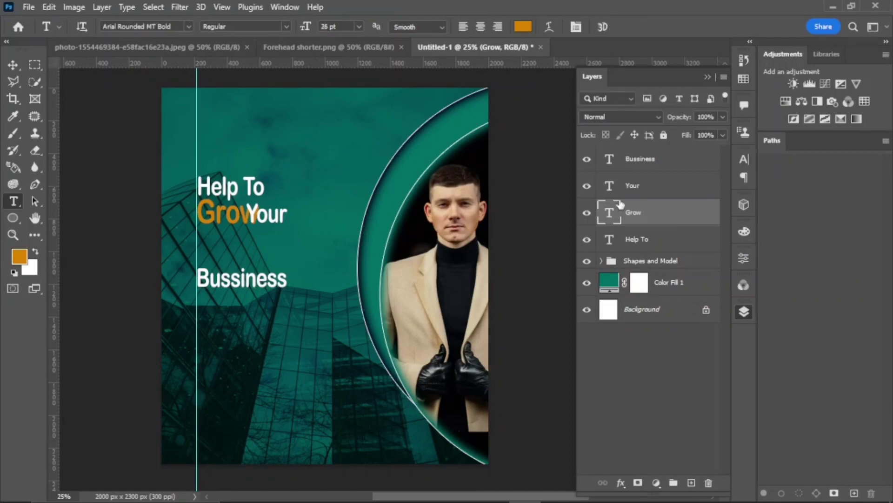
# Move the word "Your" to the right so it clears the end of "Grow" on the same line
pyautogui.click(640, 185)
pyautogui.hotkey('ctrl', 't')
pyautogui.moveTo(274, 217); pyautogui.dragTo(290, 218)
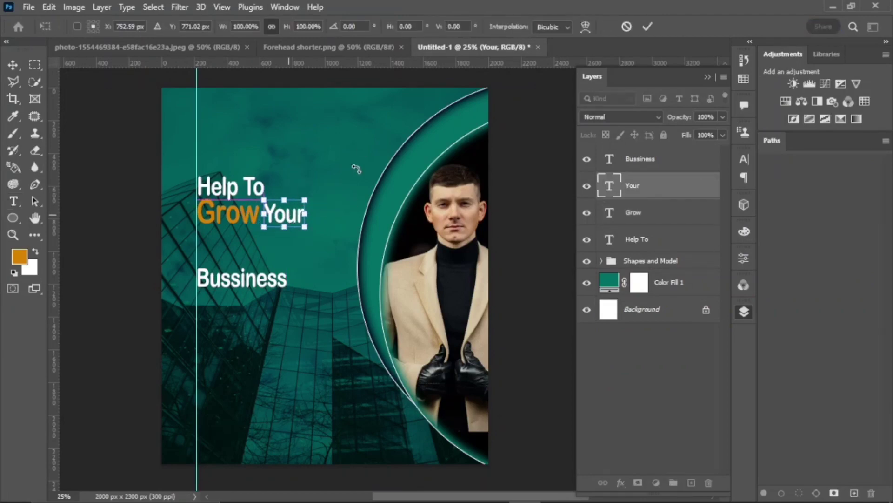
pyautogui.click(647, 27)
# Set the word "Bussiness" to 30 pt and color it the same orange as "Grow"
pyautogui.press('t')
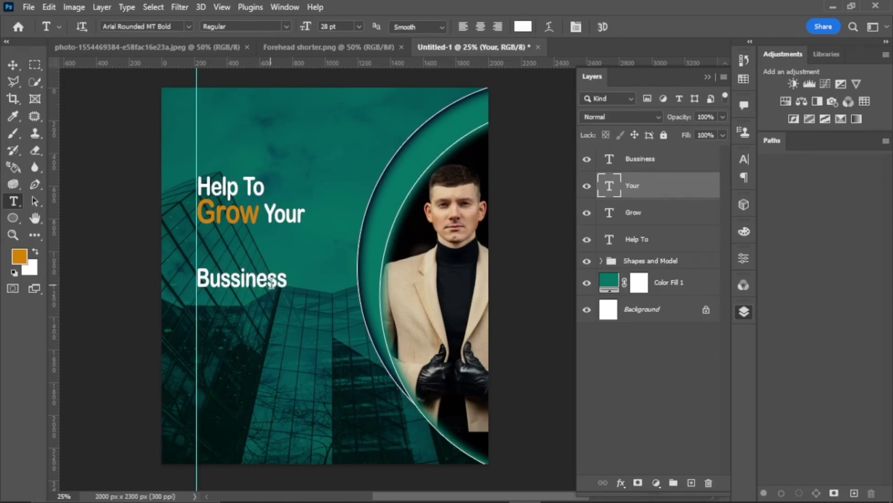
pyautogui.moveTo(285, 282); pyautogui.dragTo(195, 281)
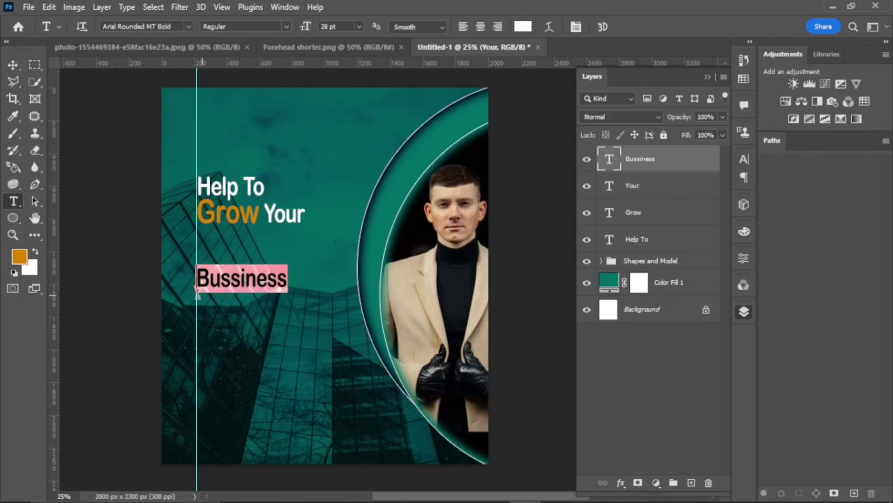
pyautogui.click(362, 28)
pyautogui.click(346, 151)
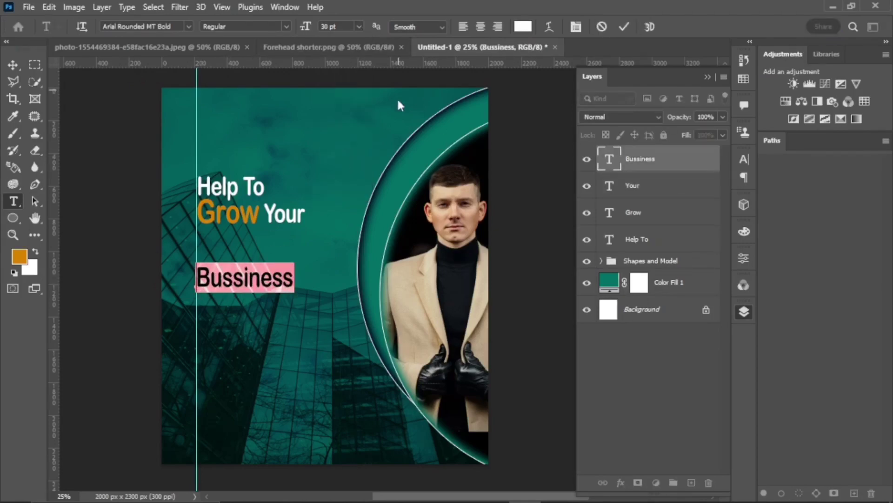
pyautogui.click(523, 26)
pyautogui.click(228, 213)
pyautogui.click(844, 161)
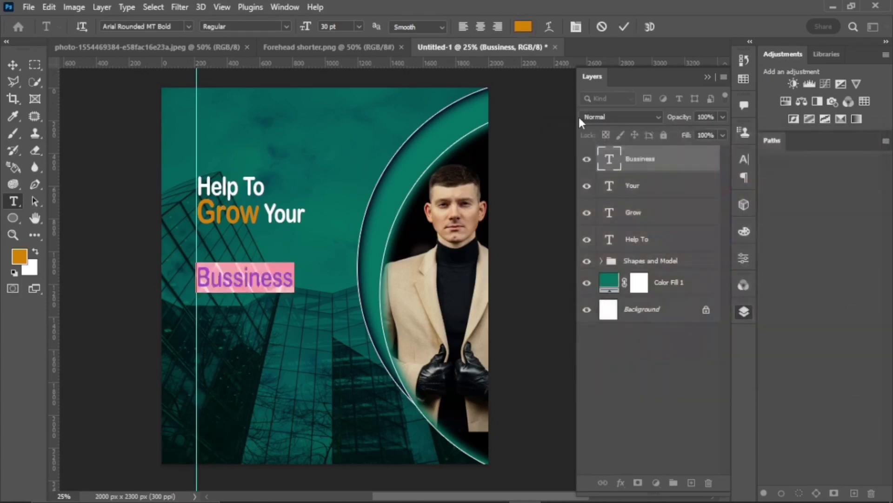
pyautogui.click(623, 27)
# Move "Bussiness" up so it sits directly beneath the "Grow Your" line
pyautogui.hotkey('ctrl', 't')
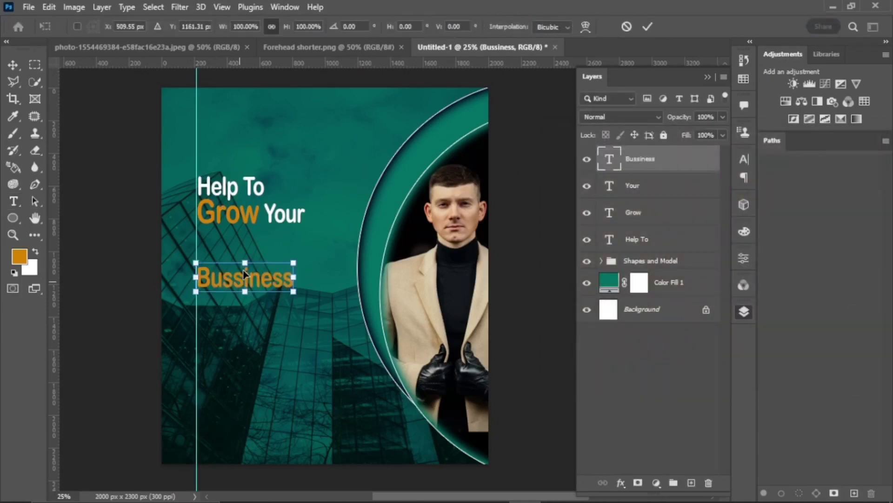
pyautogui.moveTo(244, 274); pyautogui.dragTo(248, 250)
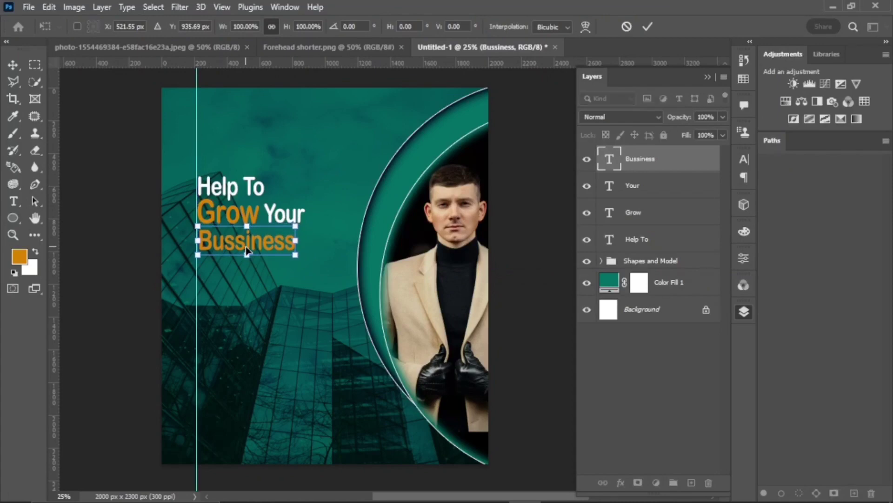
pyautogui.click(647, 29)
# Set "Help To" to 25 pt and stretch it horizontally to about 152% width, keeping its height
pyautogui.press('t')
pyautogui.moveTo(265, 189); pyautogui.dragTo(196, 208)
pyautogui.write('25')
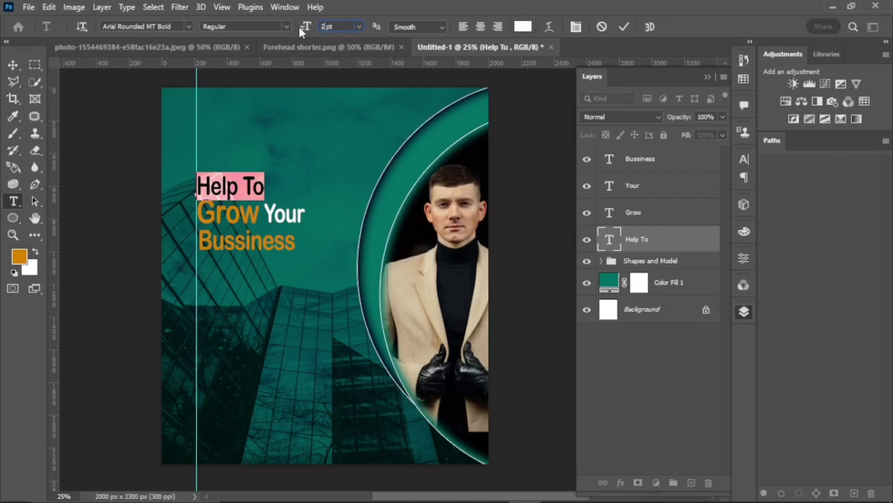
pyautogui.click(624, 27)
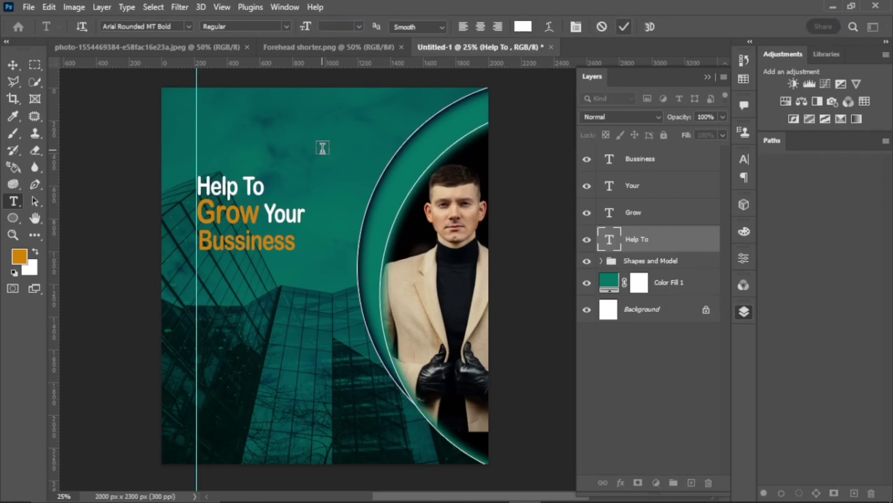
pyautogui.hotkey('ctrl', 't')
pyautogui.moveTo(261, 186); pyautogui.dragTo(290, 187)
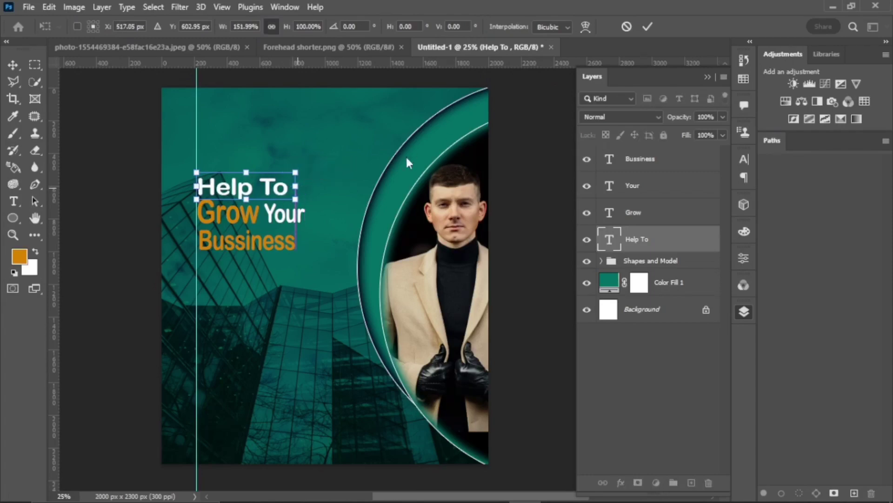
pyautogui.click(648, 26)
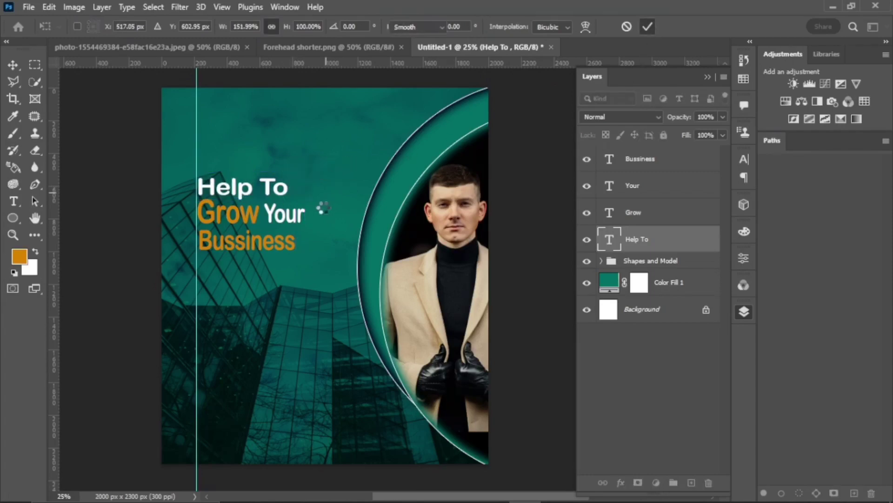
# Narrow "Grow" and "Your" together to about 85% width so the line ends level with "Help To"
pyautogui.keyDown('shift'); pyautogui.click(638, 213); pyautogui.keyUp('shift')
pyautogui.keyDown('shift'); pyautogui.click(637, 185); pyautogui.keyUp('shift')
pyautogui.keyDown('ctrl'); pyautogui.click(636, 228); pyautogui.keyUp('ctrl')
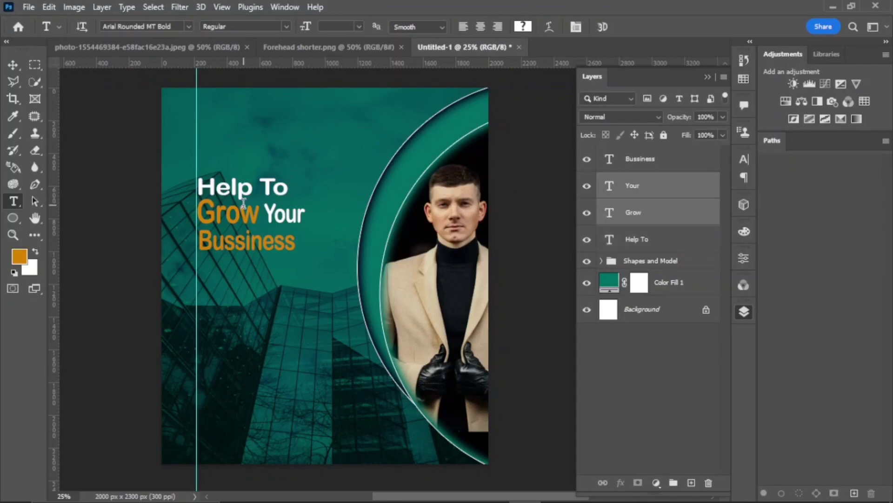
pyautogui.hotkey('ctrl', 't')
pyautogui.moveTo(306, 214); pyautogui.dragTo(288, 215)
pyautogui.press('Return')
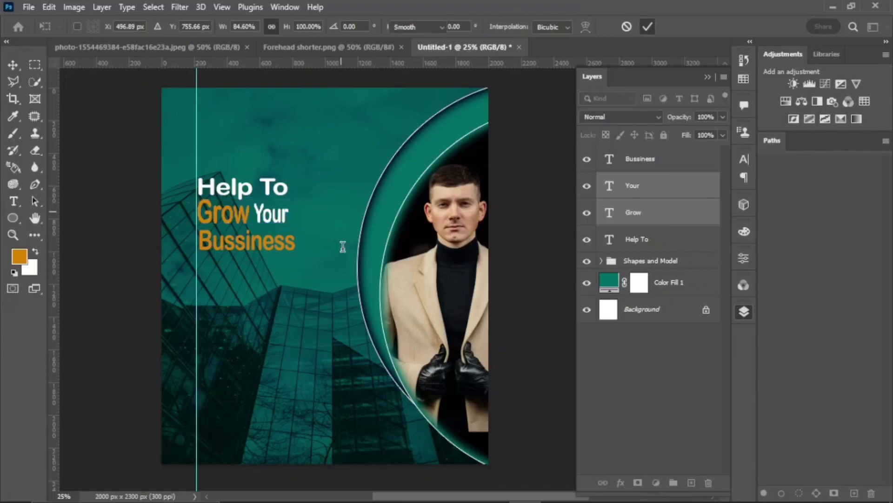
# Narrow "Bussiness" to about 92% width so it ends level with the lines above
pyautogui.press('t')
pyautogui.click(640, 161)
pyautogui.hotkey('ctrl', 't')
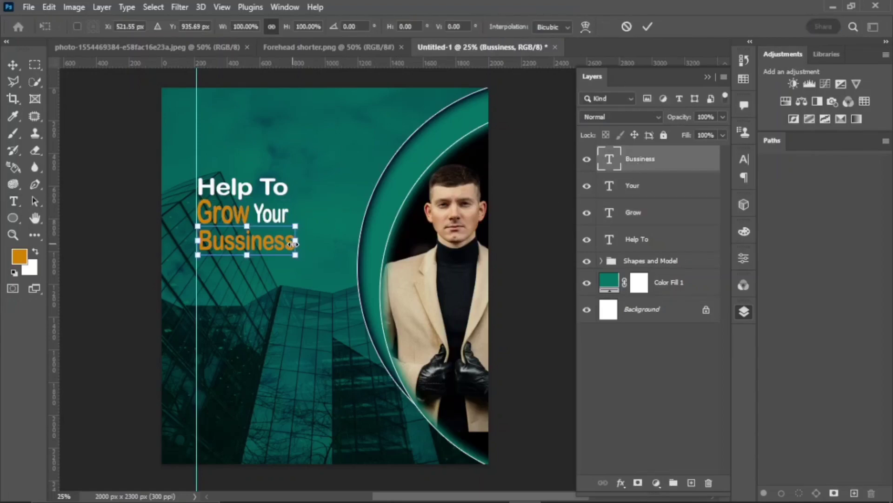
pyautogui.moveTo(295, 242); pyautogui.dragTo(287, 241)
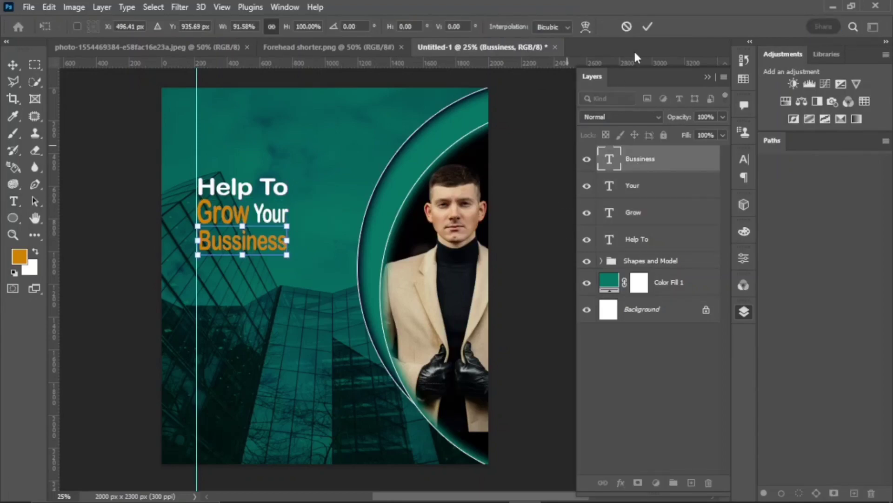
pyautogui.press('Return')
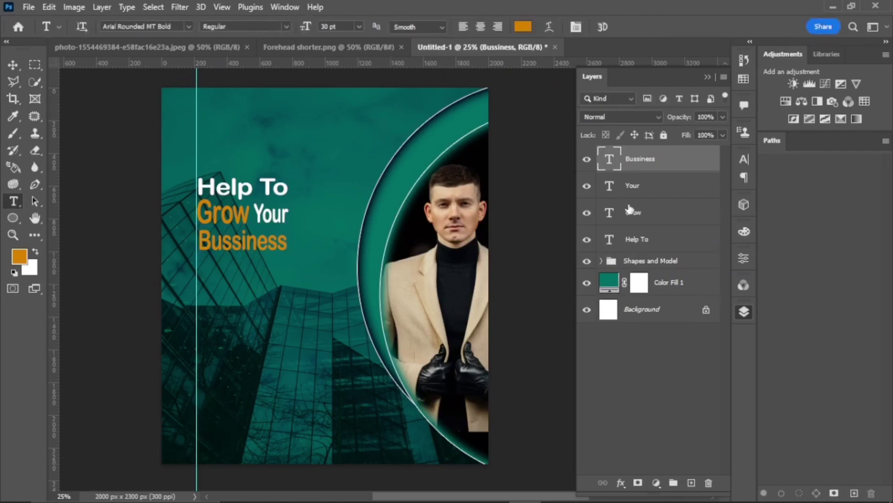
# Scale all four headline text layers together to about 140% width and 107% height
pyautogui.keyDown('shift'); pyautogui.click(633, 219); pyautogui.keyUp('shift')
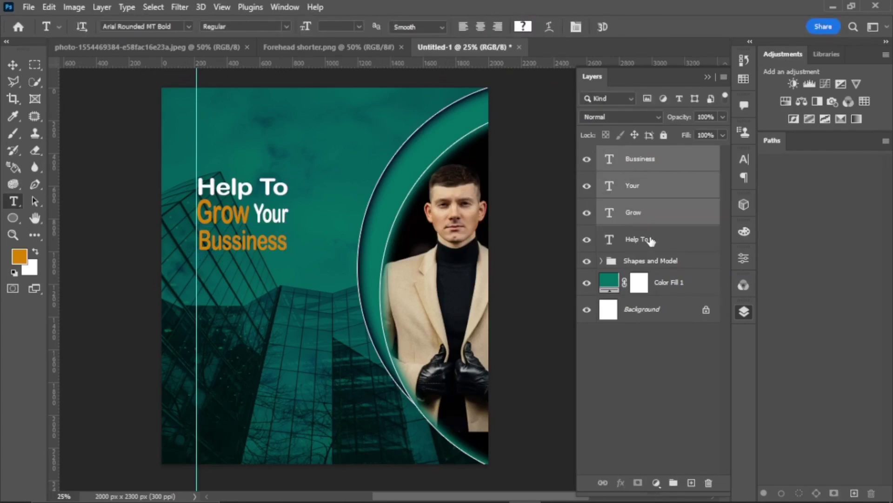
pyautogui.keyDown('shift'); pyautogui.click(650, 239); pyautogui.keyUp('shift')
pyautogui.hotkey('ctrl', 't')
pyautogui.moveTo(289, 215); pyautogui.dragTo(326, 216)
pyautogui.moveTo(257, 250); pyautogui.dragTo(258, 257)
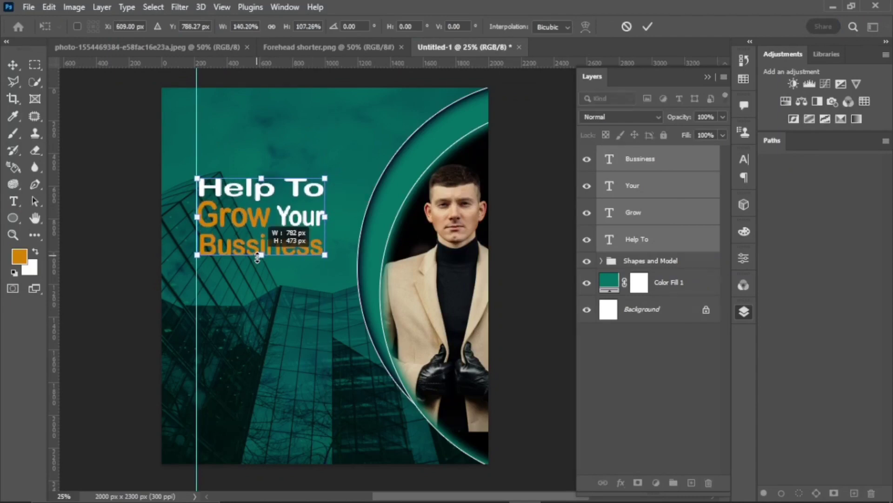
pyautogui.click(648, 26)
pyautogui.press('t')
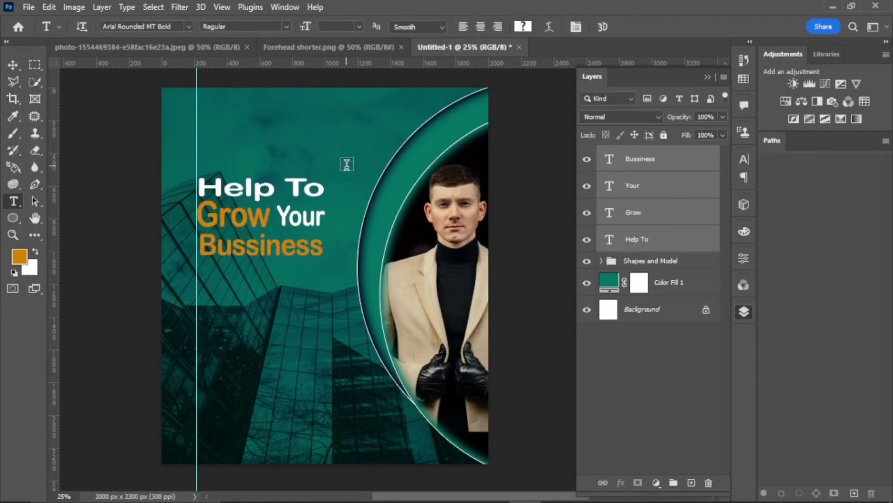
# Add a paragraph text box with lorem ipsum placeholder text below the headline and set its size to 15 pt
pyautogui.click(190, 27)
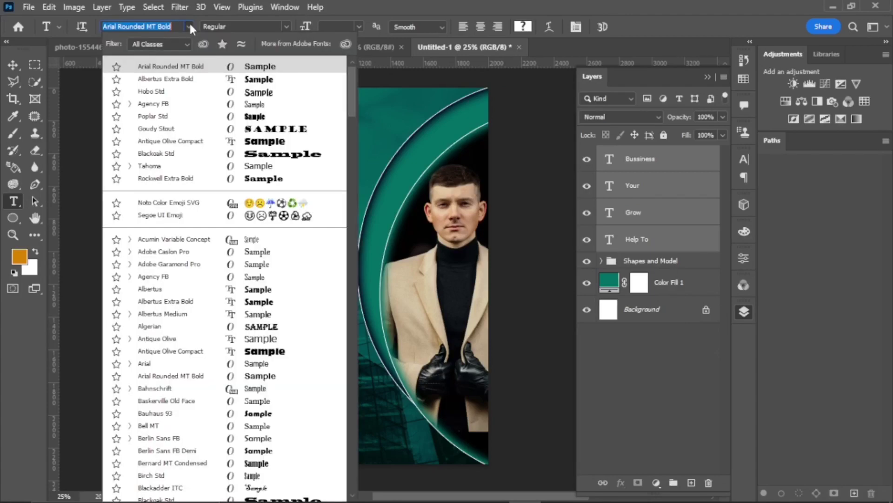
pyautogui.click(208, 259)
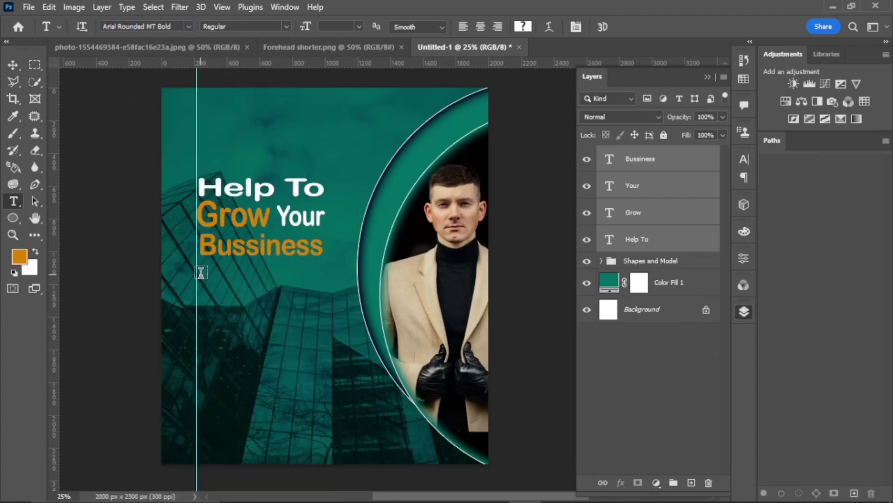
pyautogui.moveTo(201, 276); pyautogui.dragTo(348, 383)
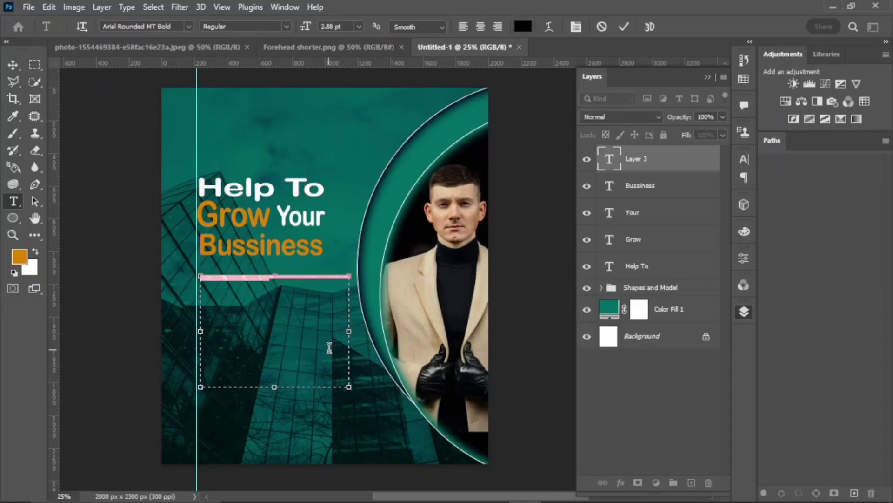
pyautogui.moveTo(304, 27); pyautogui.dragTo(311, 34)
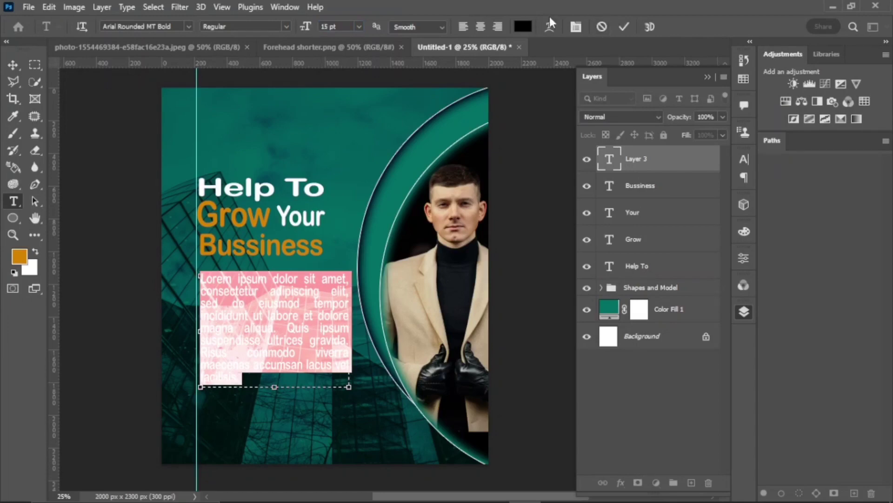
# Justify the placeholder paragraph with its last line left-aligned and set its font to Agency FB
pyautogui.click(576, 26)
pyautogui.click(652, 154)
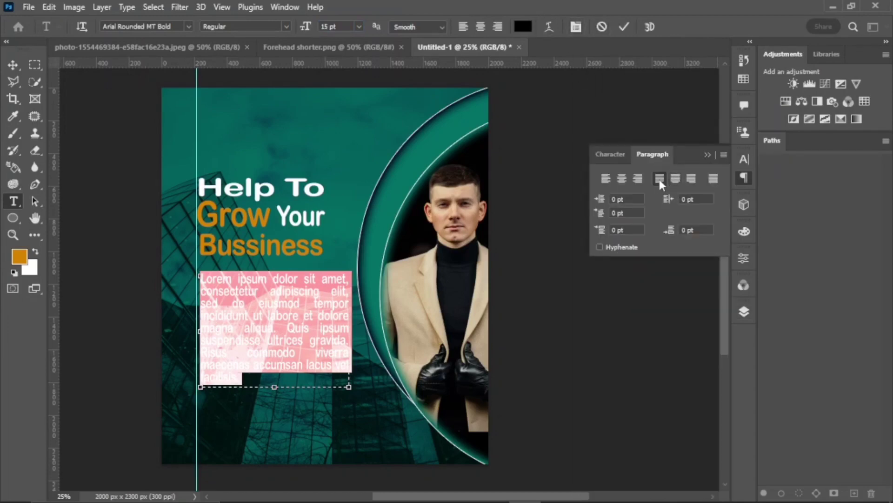
pyautogui.click(581, 27)
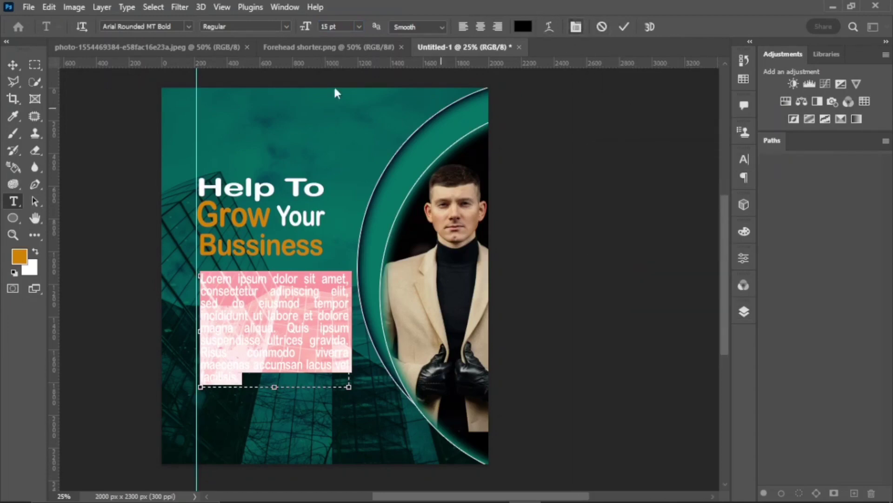
pyautogui.click(188, 27)
pyautogui.click(261, 100)
pyautogui.click(624, 27)
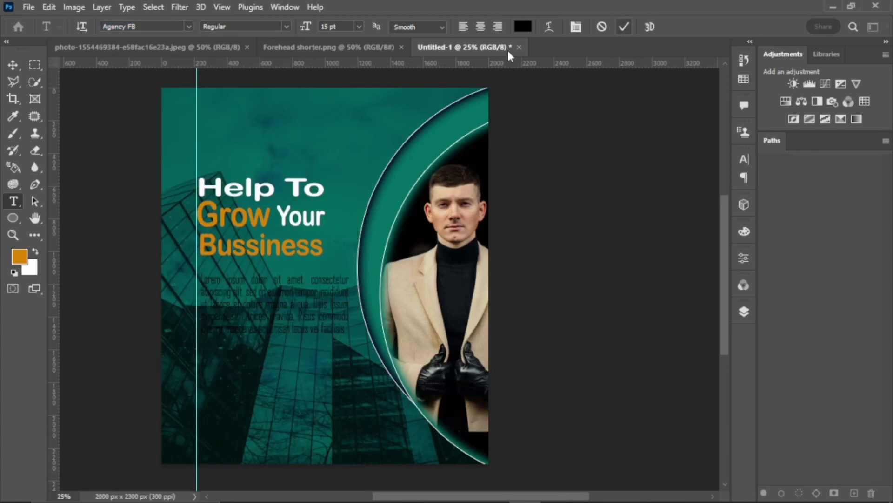
# Change the placeholder paragraph's text color to white (ffffff)
pyautogui.moveTo(348, 329); pyautogui.dragTo(200, 278)
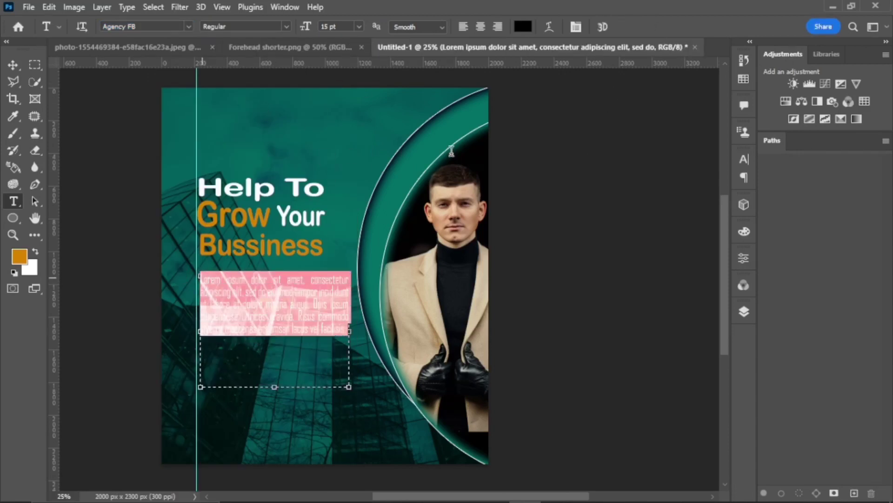
pyautogui.click(523, 26)
pyautogui.write('ffffff')
pyautogui.click(859, 163)
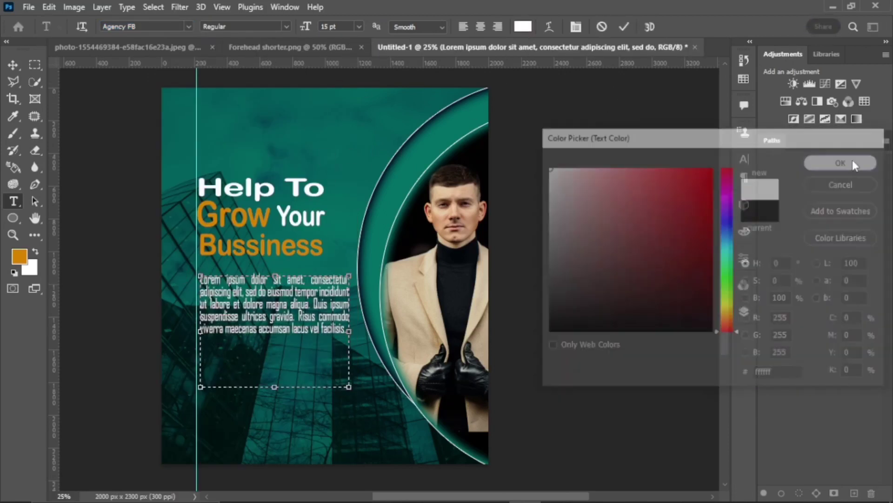
pyautogui.click(615, 231)
# Nudge the placeholder paragraph slightly up and left to line it up beneath the headline
pyautogui.hotkey('ctrl', 't')
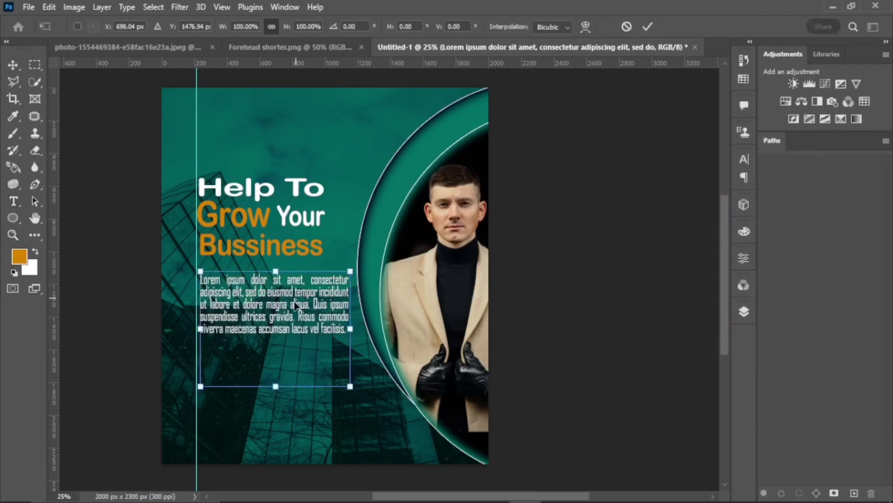
pyautogui.moveTo(295, 311); pyautogui.dragTo(292, 307)
pyautogui.click(647, 27)
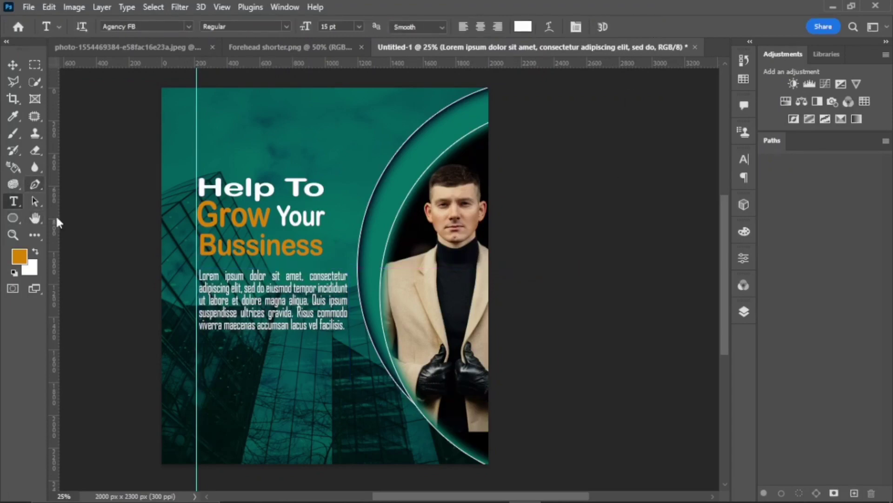
# Draw a closed Pen shape with a concave curved top edge across the poster's bottom and fill it with the headline's orange
pyautogui.click(35, 184)
pyautogui.click(506, 366)
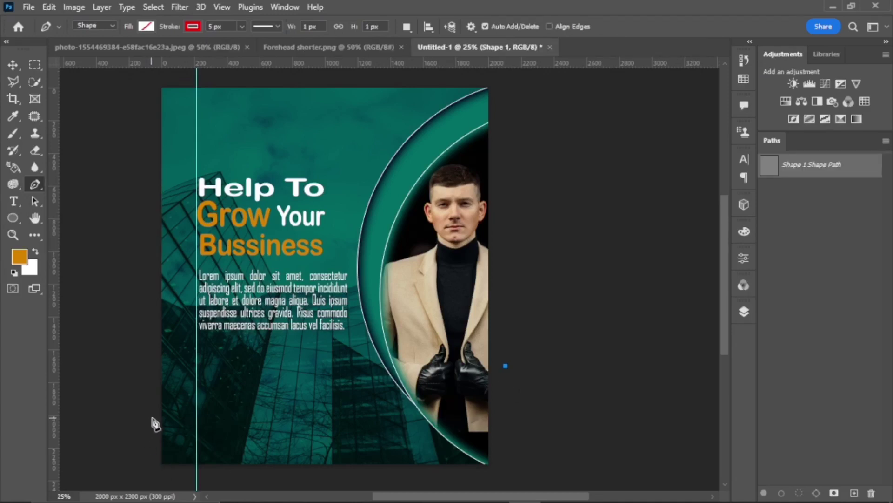
pyautogui.moveTo(152, 415); pyautogui.dragTo(371, 479)
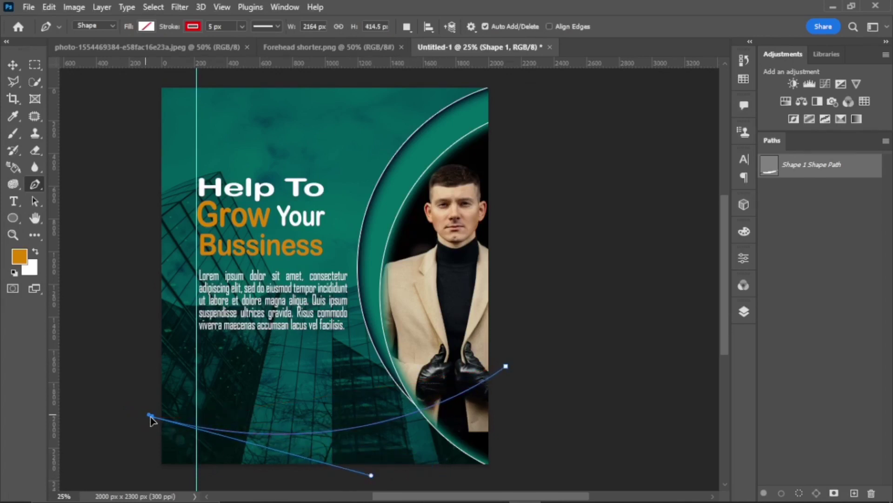
pyautogui.click(151, 475)
pyautogui.click(513, 479)
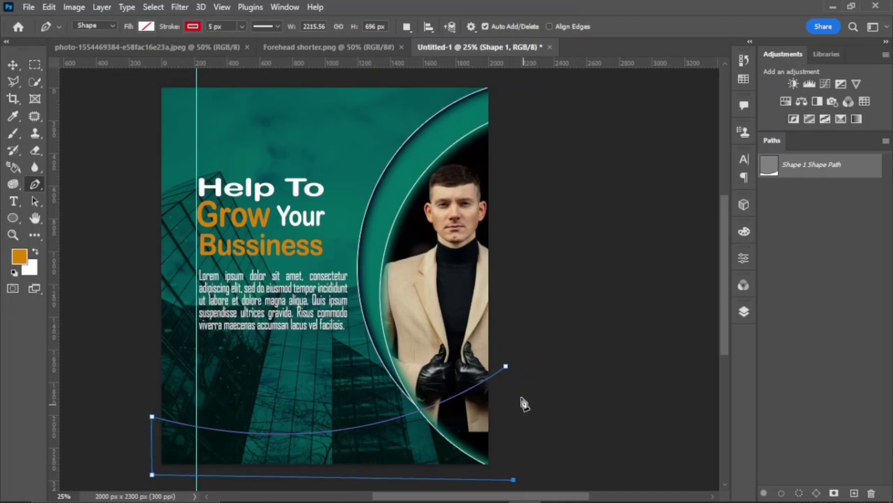
pyautogui.click(507, 368)
pyautogui.click(146, 27)
pyautogui.click(76, 96)
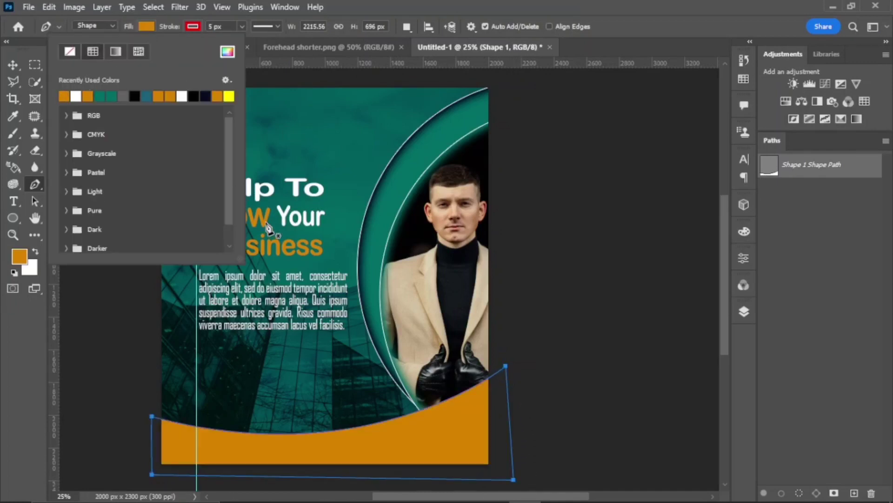
pyautogui.press('Return')
# Try to remove the stroke from the orange curved bottom shape
pyautogui.click(194, 26)
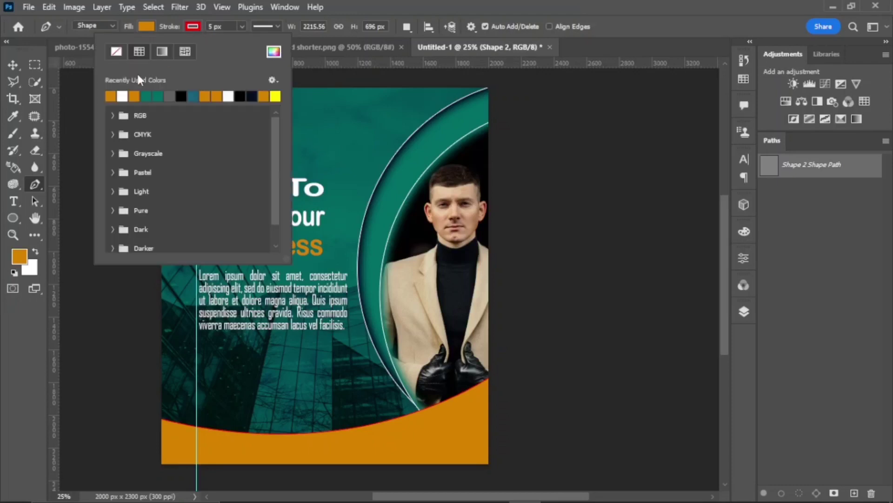
pyautogui.click(116, 52)
pyautogui.press('Return')
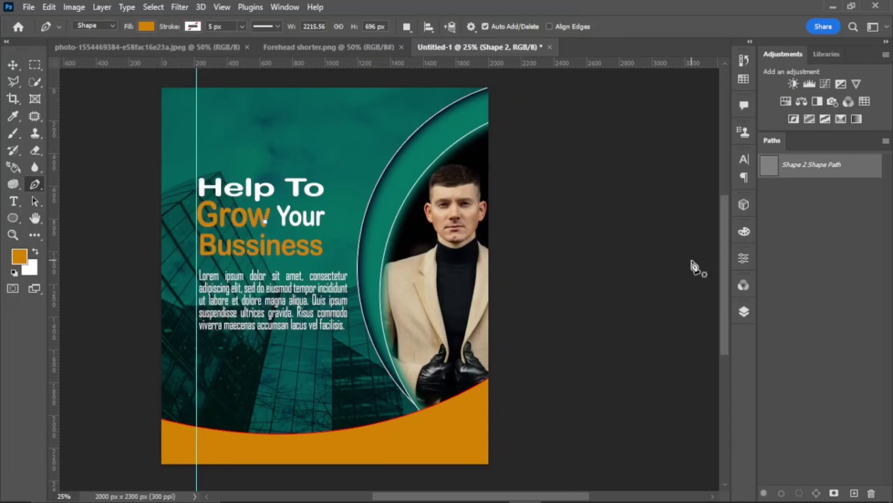
# Hide the stray Shape 2 layer and set the stroke of the orange Shape 1 layer to none
pyautogui.click(737, 311)
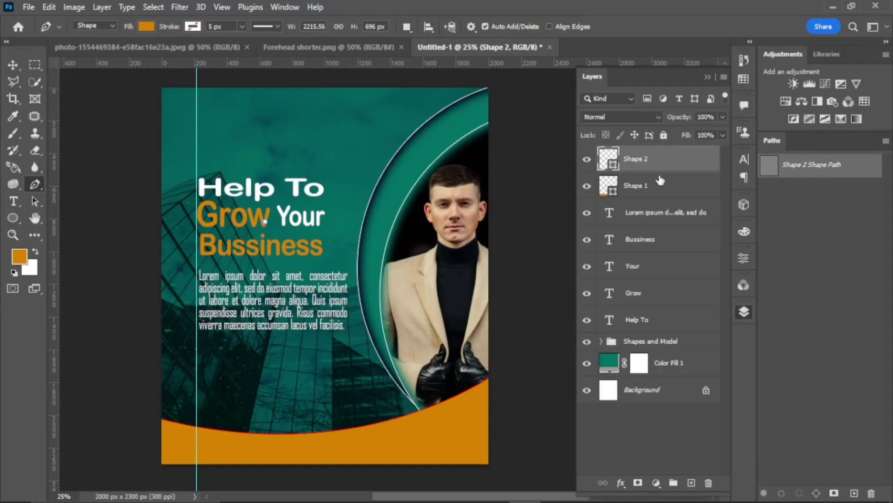
pyautogui.click(659, 194)
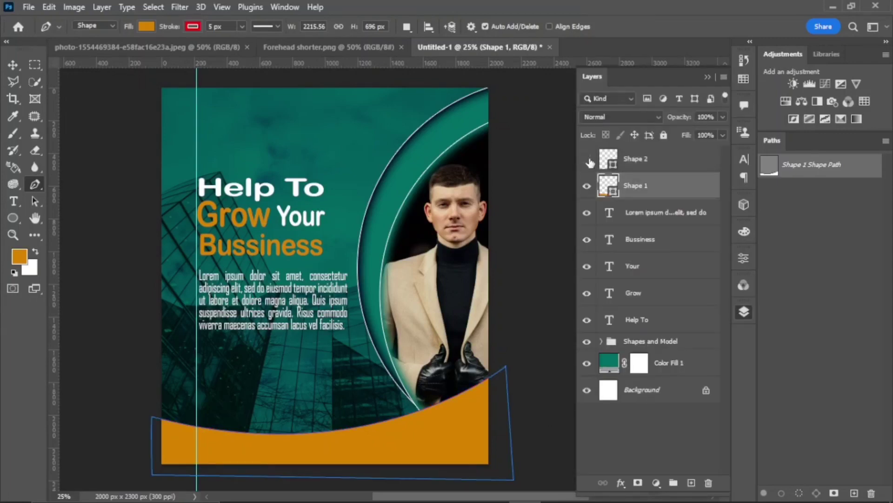
pyautogui.click(193, 27)
pyautogui.click(114, 51)
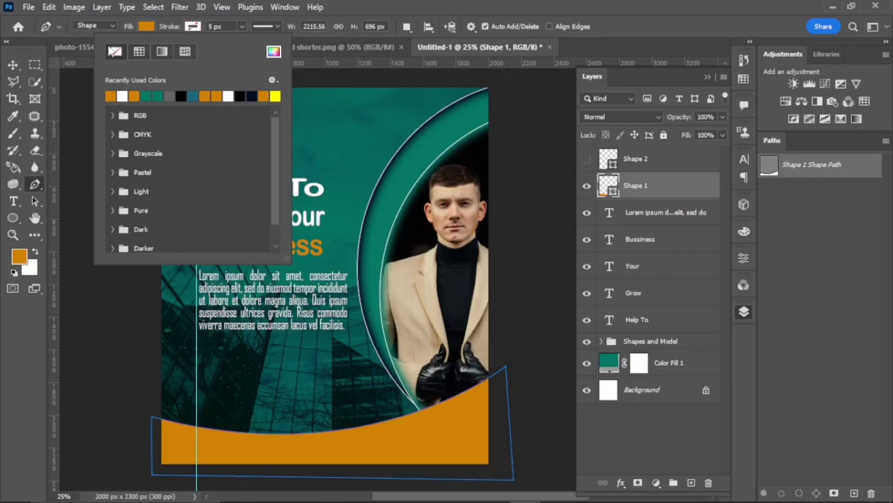
pyautogui.click(192, 27)
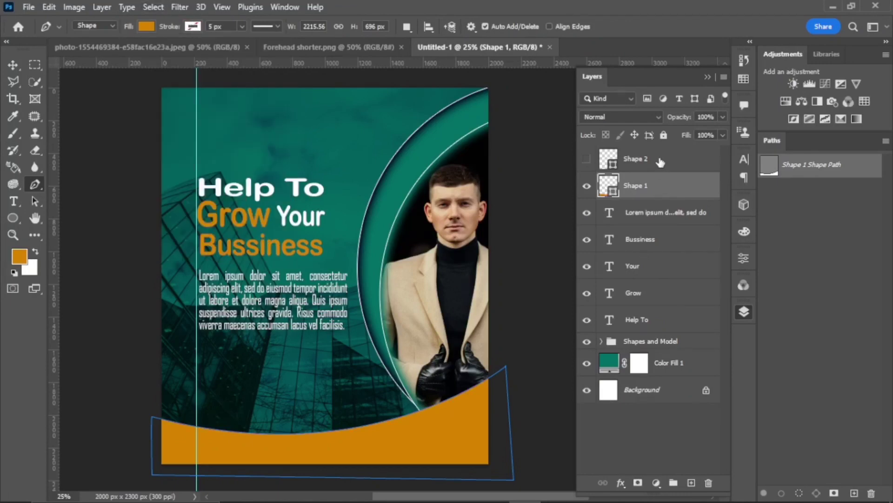
# Delete the stray Shape 2 layer, keeping only the orange bottom shape
pyautogui.moveTo(660, 162); pyautogui.dragTo(709, 482)
pyautogui.click(547, 399)
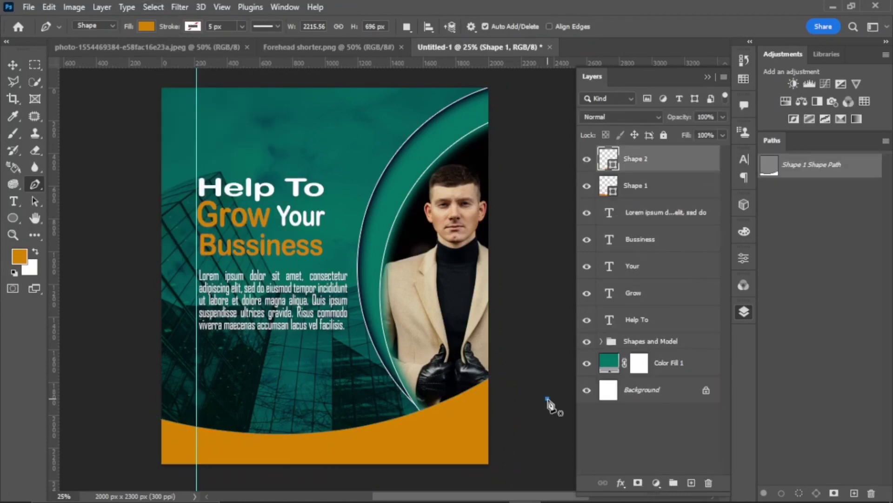
pyautogui.hotkey('ctrl', 'z')
pyautogui.press('Return')
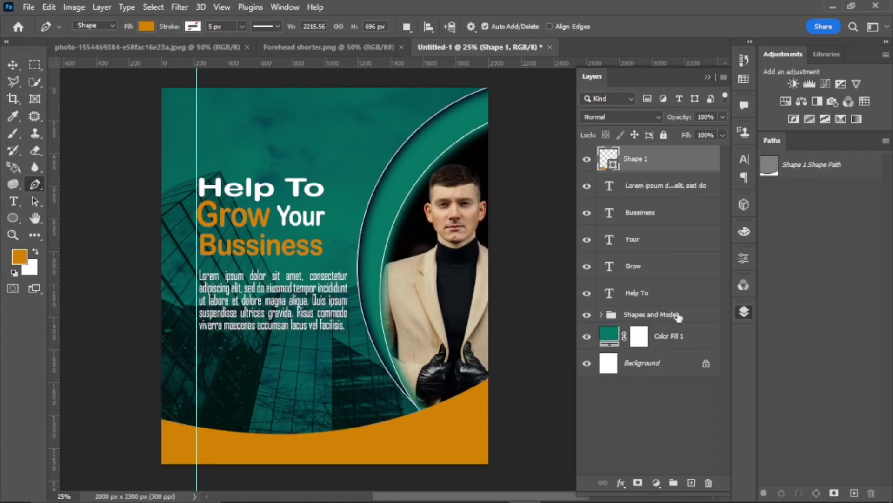
# Add a 4 px white outside stroke and a teal inner glow, size 76 px, to the orange bottom shape as layer effects
pyautogui.click(621, 483)
pyautogui.click(641, 373)
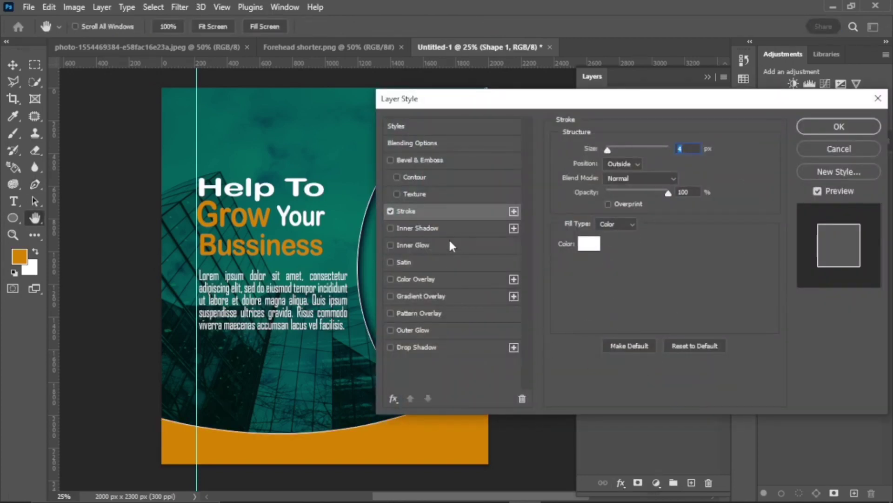
pyautogui.click(451, 245)
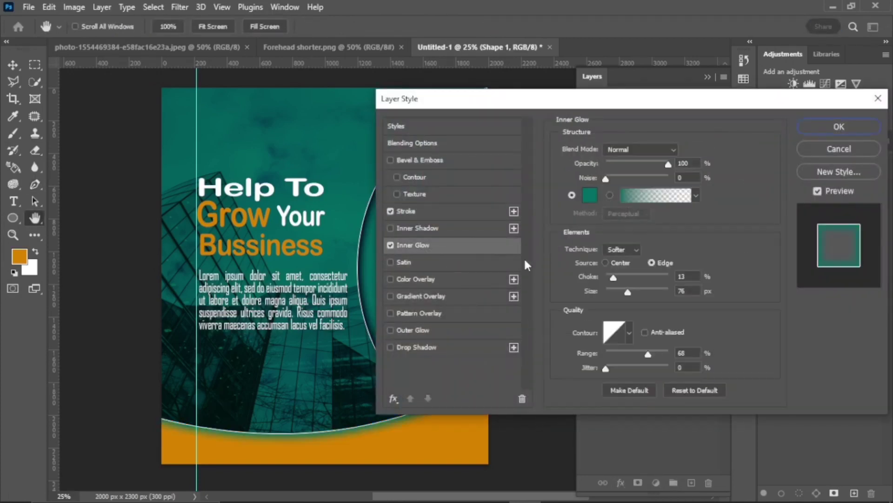
pyautogui.click(857, 129)
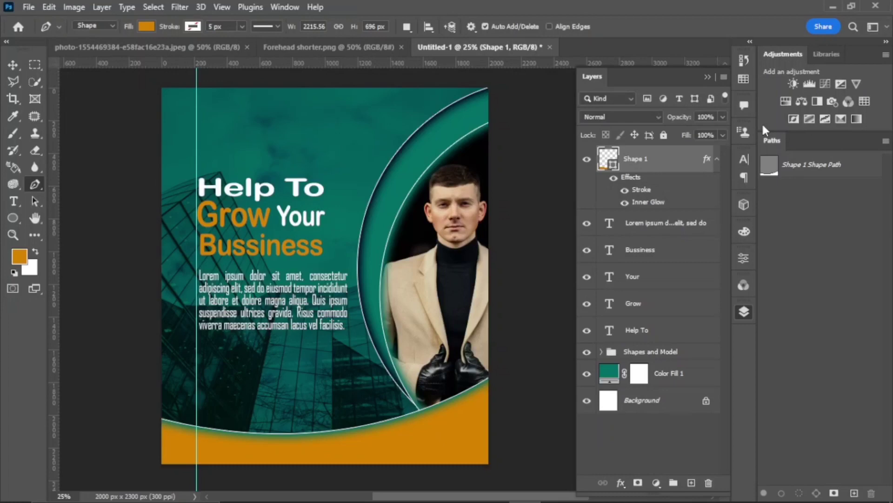
# Add the text line "Take Your Bussiness" at 25 pt below the placeholder paragraph
pyautogui.click(13, 201)
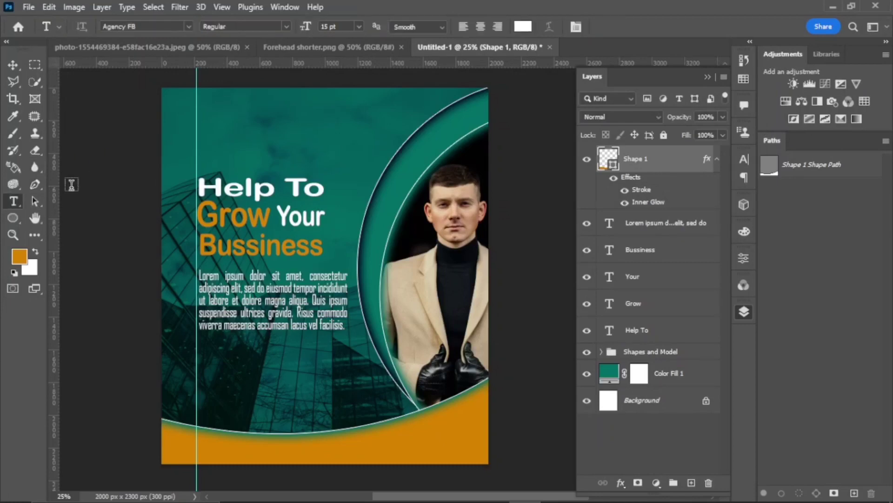
pyautogui.click(202, 356)
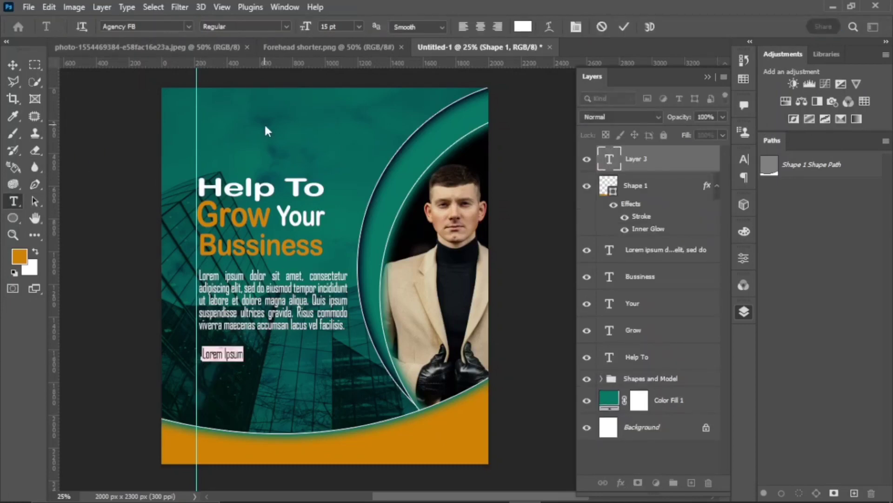
pyautogui.moveTo(305, 27); pyautogui.dragTo(308, 29)
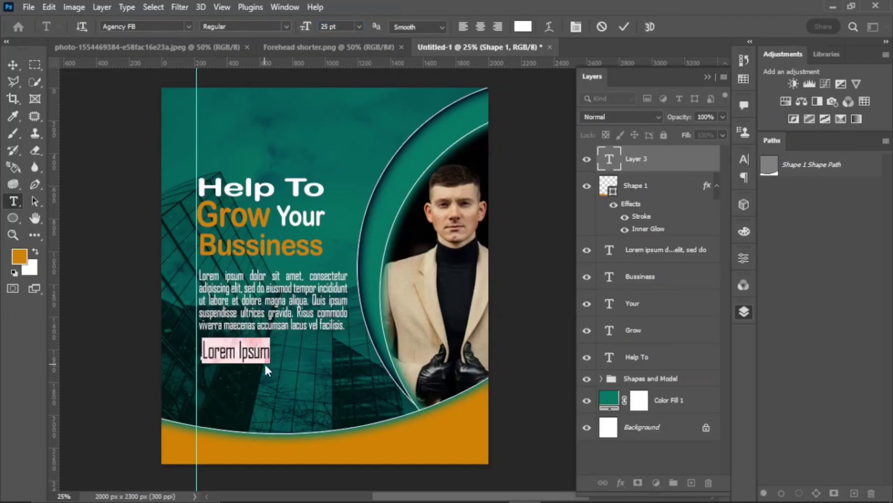
pyautogui.write('Jake')
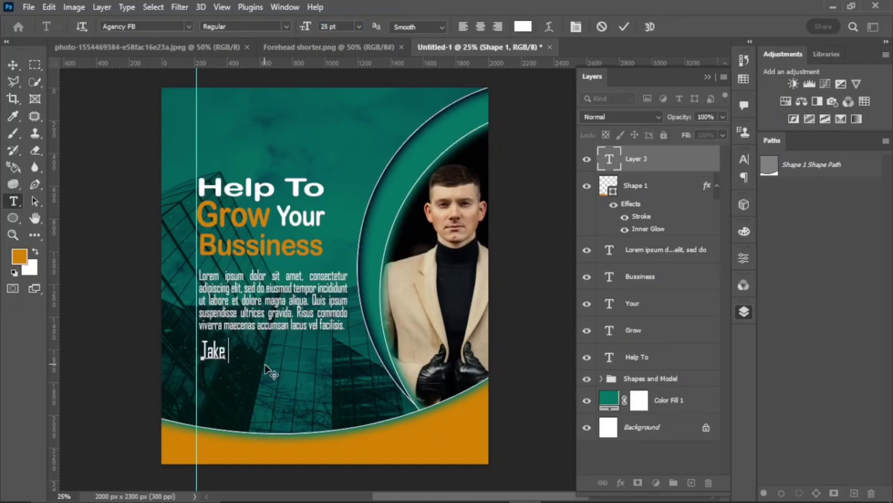
pyautogui.write(' Your')
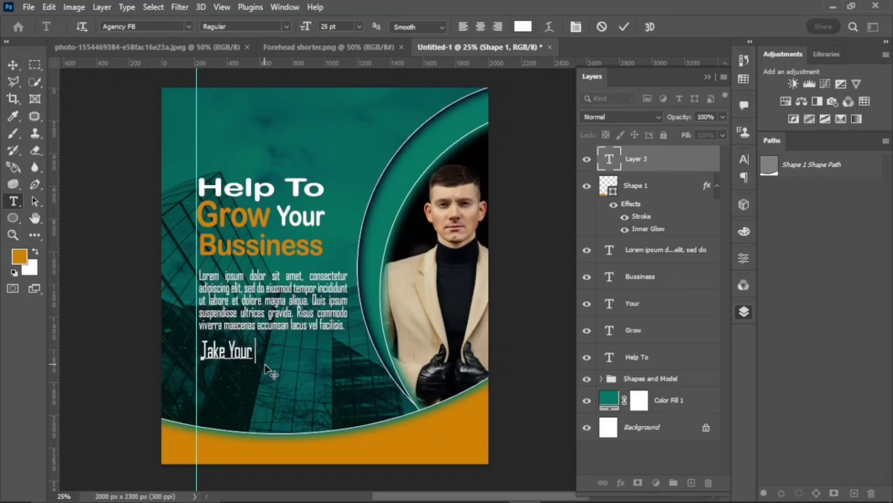
pyautogui.write(' Bussiness')
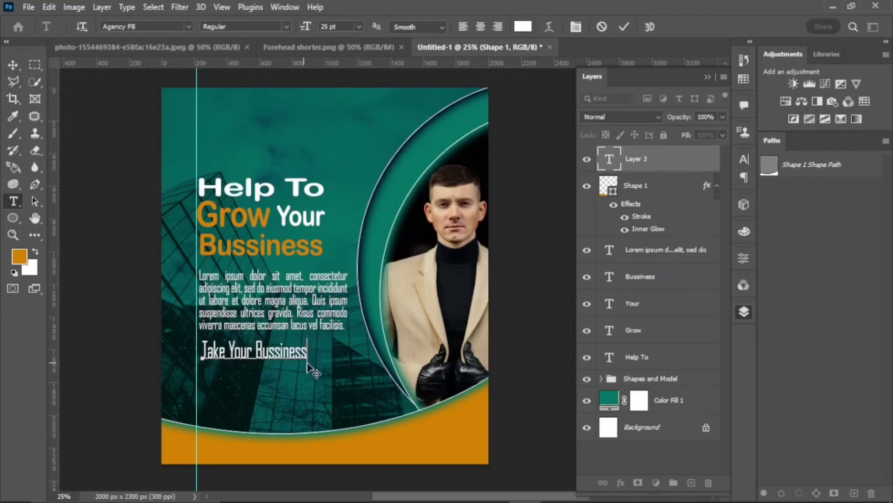
# Set the "Take Your Bussiness" line to Bold and commit the text
pyautogui.moveTo(307, 352); pyautogui.dragTo(199, 356)
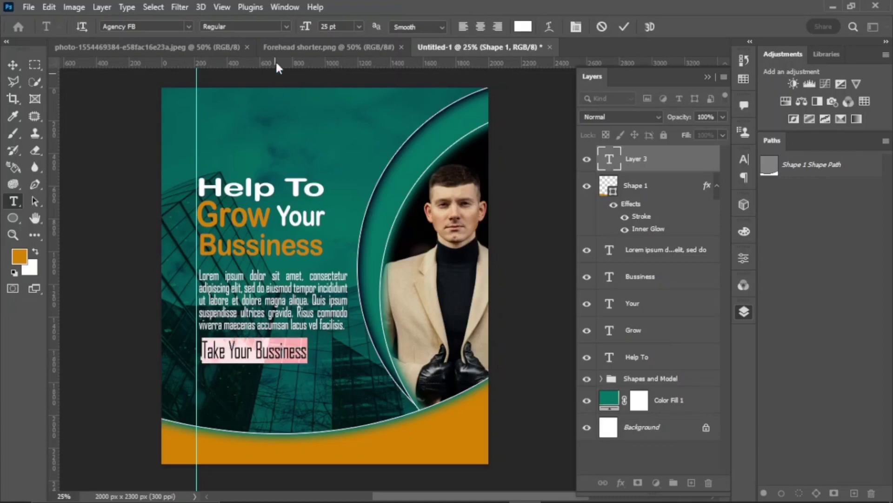
pyautogui.click(287, 27)
pyautogui.click(260, 48)
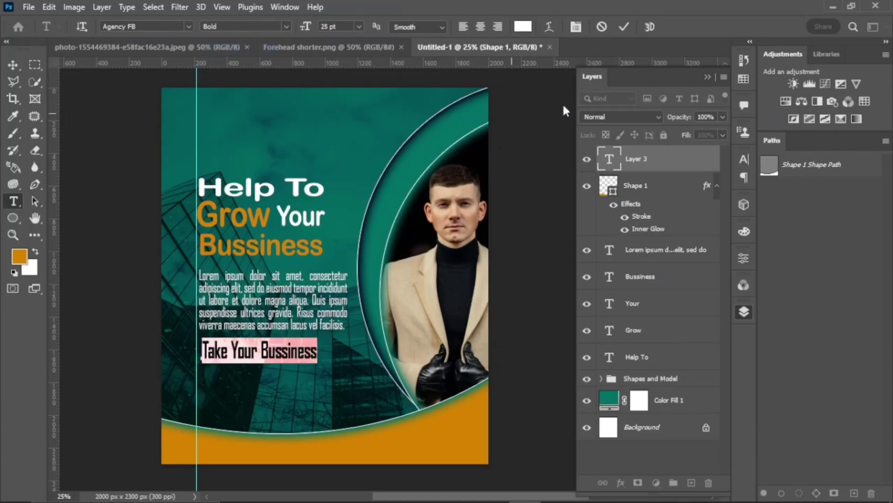
pyautogui.click(624, 26)
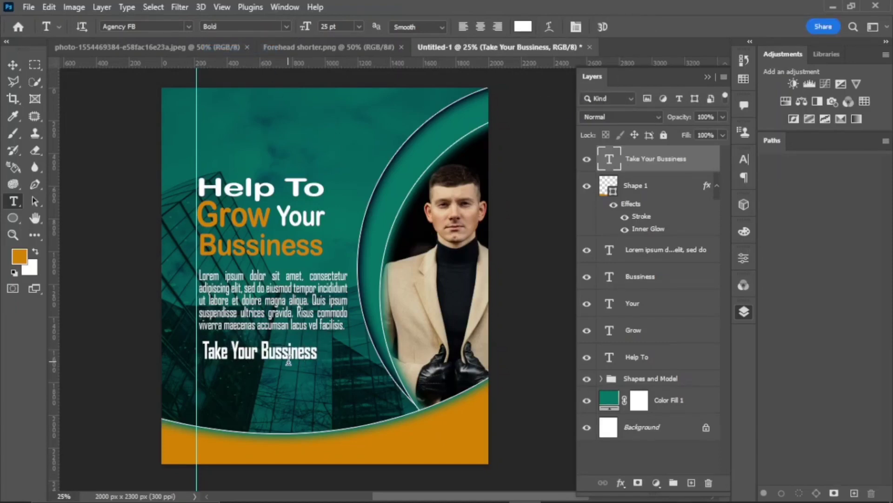
# Duplicate the "Take Your Bussiness" line directly below itself and change the copy's text to "To The Next Level"
pyautogui.press('v')
pyautogui.keyDown('alt'); pyautogui.moveTo(307, 358); pyautogui.dragTo(197, 375); pyautogui.keyUp('alt')
pyautogui.press('t')
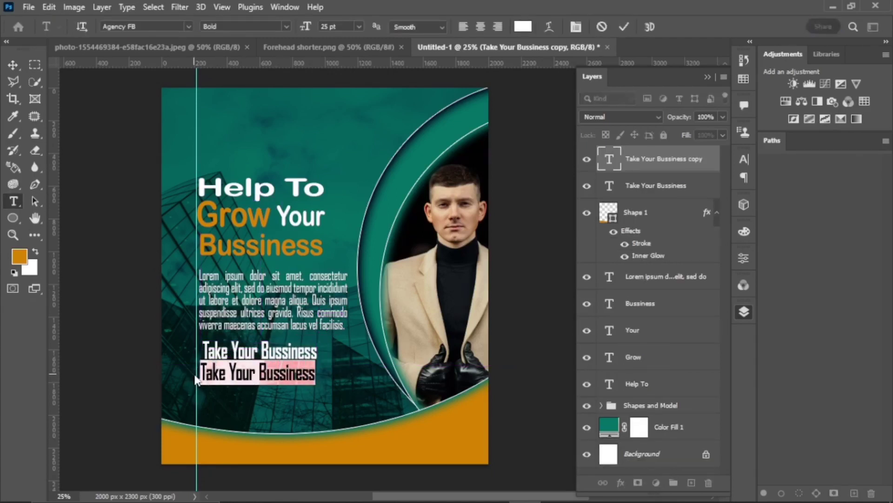
pyautogui.click(195, 380)
pyautogui.hotkey('ctrl', 'a')
pyautogui.write('The')
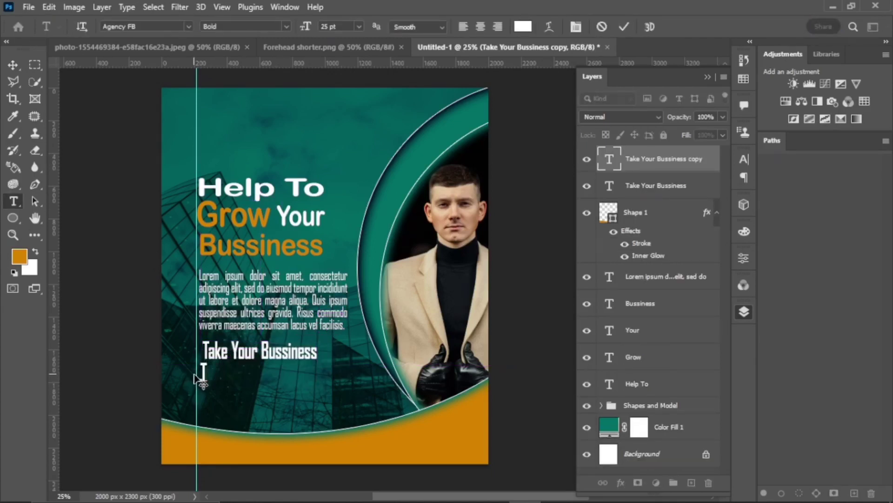
pyautogui.write('To The N')
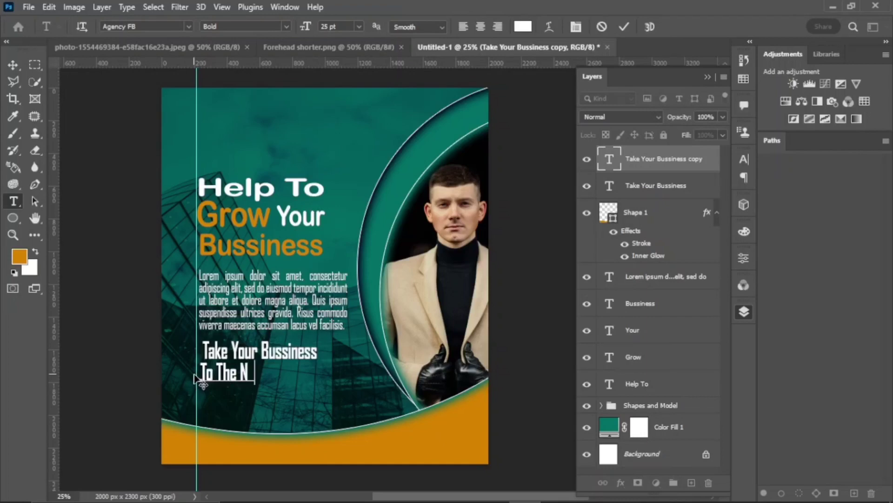
pyautogui.write('ext Level')
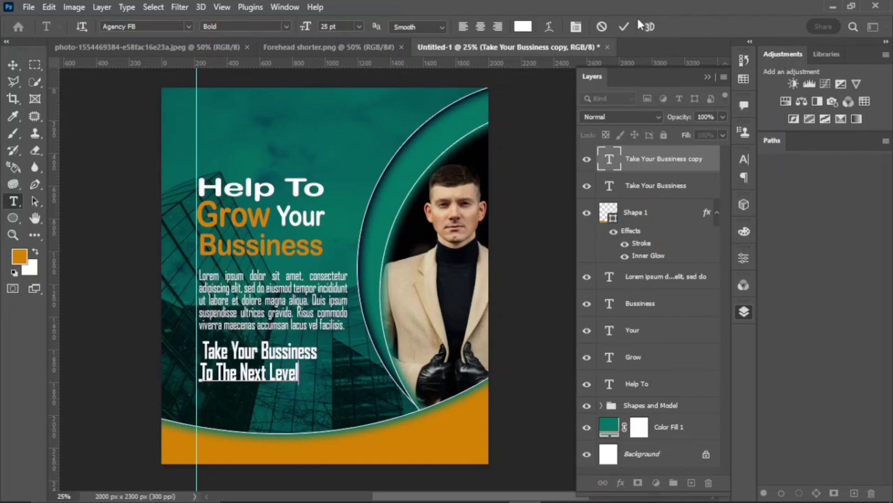
pyautogui.click(624, 27)
# Shift the "To The Next Level" line to the right so it sits centered under "Take Your Bussiness"
pyautogui.hotkey('ctrl', 't')
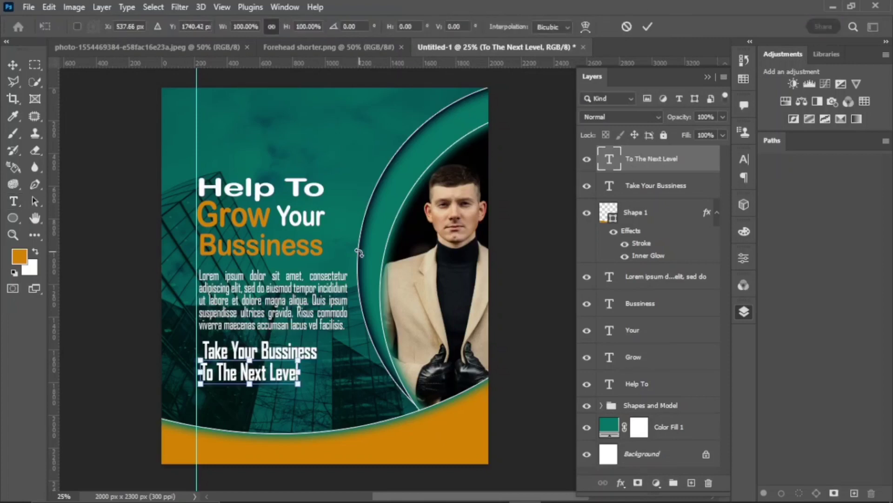
pyautogui.press('Right')
pyautogui.press('Right')
pyautogui.press('Right')
pyautogui.press('Right')
pyautogui.press('Right')
pyautogui.press('Right')
pyautogui.press('Right')
pyautogui.press('Right')
pyautogui.press('Right')
pyautogui.press('Right')
pyautogui.press('Right')
pyautogui.press('Right')
pyautogui.press('Right')
pyautogui.press('Right')
pyautogui.press('Right')
pyautogui.press('Right')
pyautogui.press('Right')
pyautogui.press('Right')
pyautogui.press('Right')
pyautogui.press('Right')
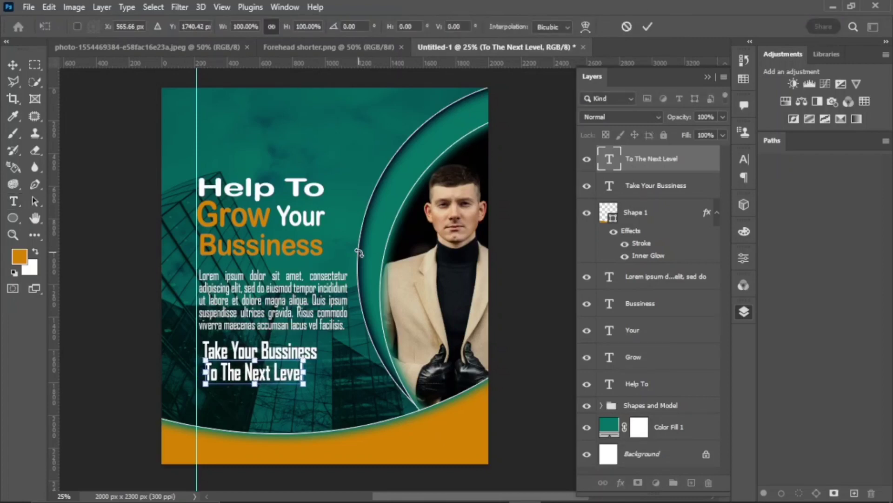
pyautogui.press('Right')
pyautogui.press('Right')
pyautogui.press('Right')
pyautogui.press('Right')
pyautogui.press('Right')
pyautogui.press('Right')
pyautogui.press('Right')
pyautogui.press('Right')
pyautogui.press('Right')
pyautogui.press('Right')
pyautogui.press('Right')
pyautogui.press('Right')
pyautogui.press('Right')
pyautogui.press('Right')
pyautogui.press('Right')
pyautogui.press('Right')
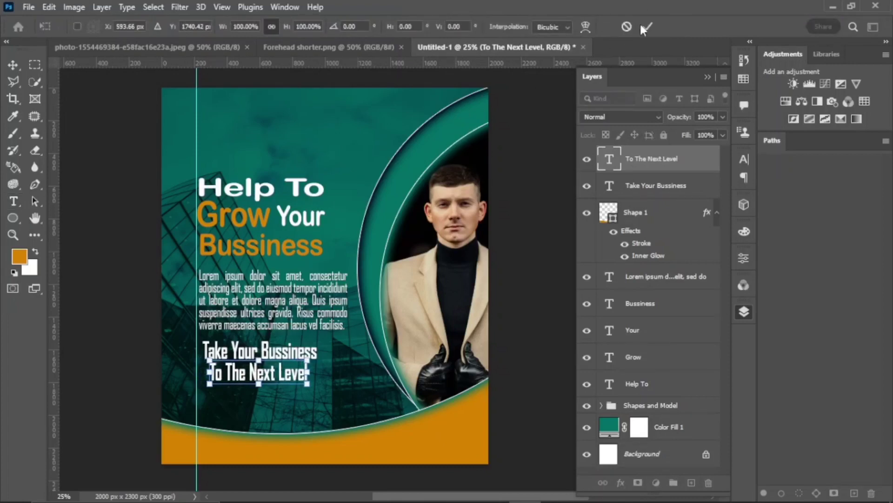
pyautogui.click(646, 28)
pyautogui.press('v')
pyautogui.moveTo(269, 379); pyautogui.dragTo(268, 378)
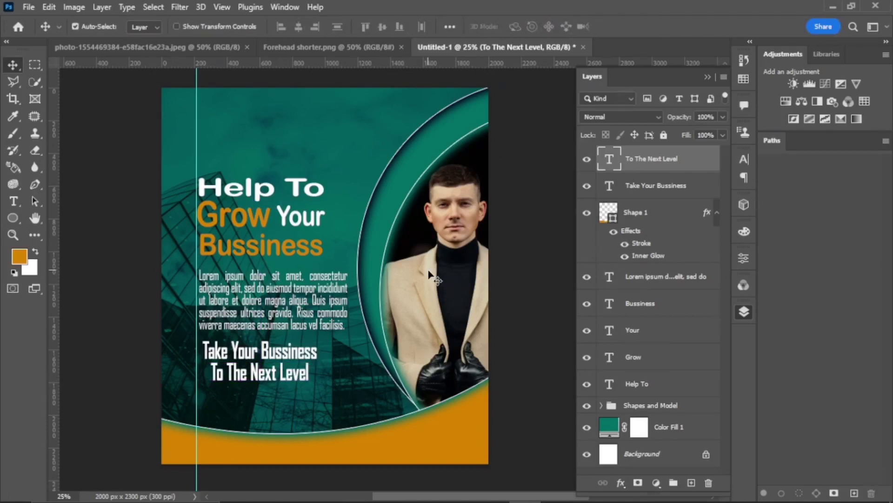
# Draw a rectangle about 566 by 138 px below "To The Next Level" and fill it with orange
pyautogui.click(13, 218)
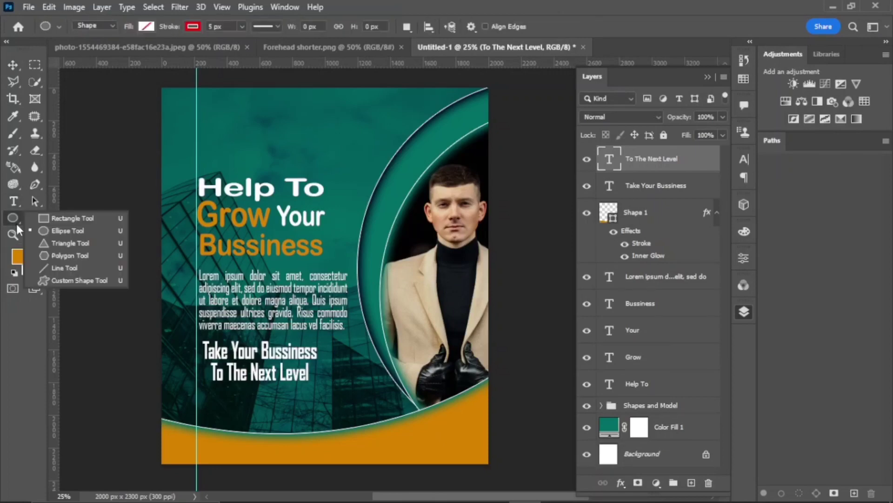
pyautogui.click(51, 215)
pyautogui.moveTo(214, 391); pyautogui.dragTo(306, 413)
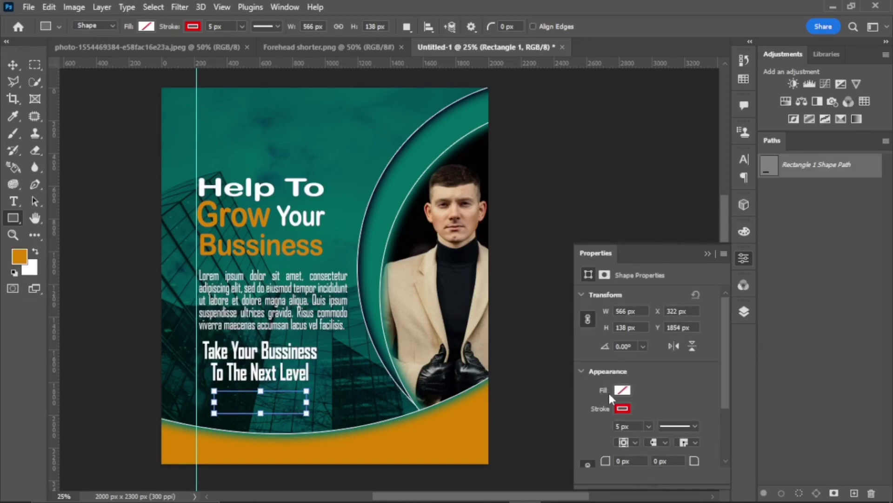
pyautogui.click(608, 391)
pyautogui.click(597, 332)
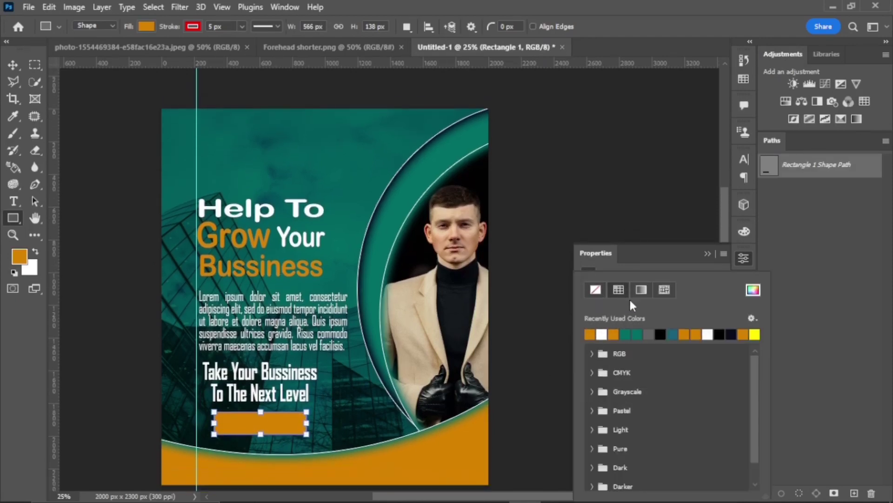
# Remove the stroke from the orange rectangle below "To The Next Level"
pyautogui.click(752, 317)
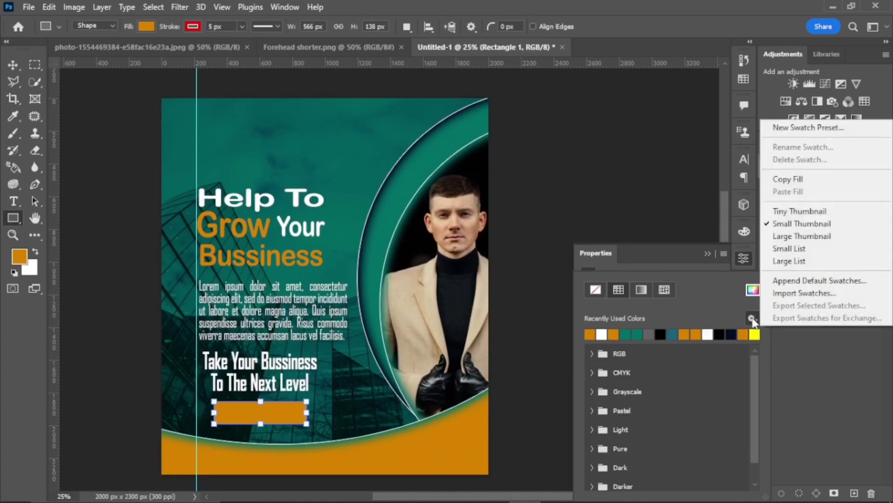
pyautogui.click(708, 255)
pyautogui.click(708, 256)
pyautogui.click(708, 255)
pyautogui.click(191, 26)
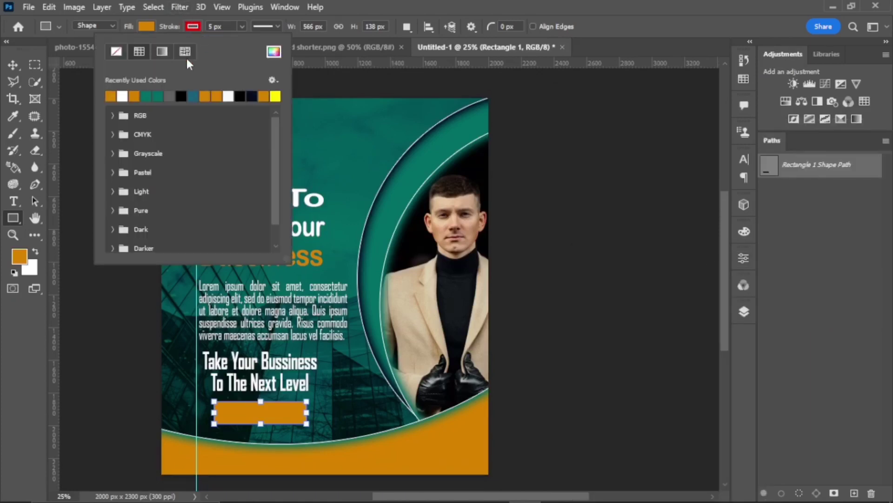
pyautogui.click(119, 53)
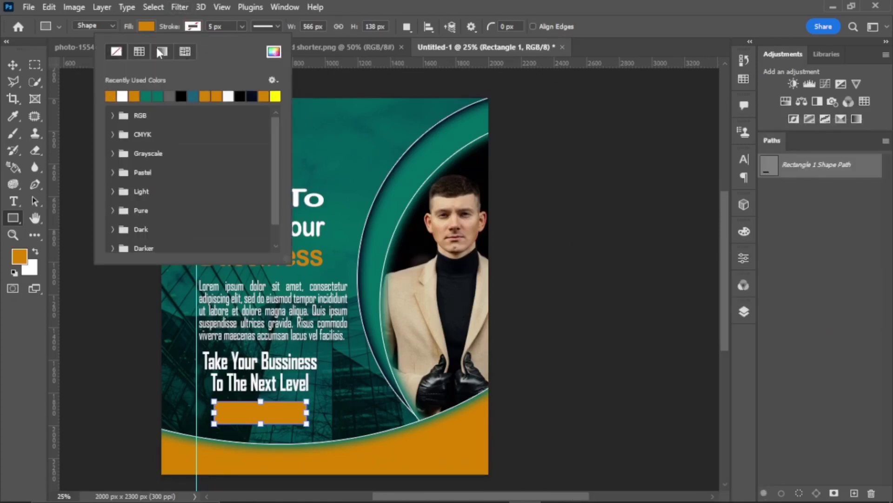
pyautogui.click(194, 29)
# Round the orange rectangle's corners into a pill-shaped button and deselect its path
pyautogui.moveTo(262, 397); pyautogui.dragTo(262, 368)
pyautogui.moveTo(228, 408); pyautogui.dragTo(262, 386)
pyautogui.moveTo(262, 394); pyautogui.dragTo(262, 401)
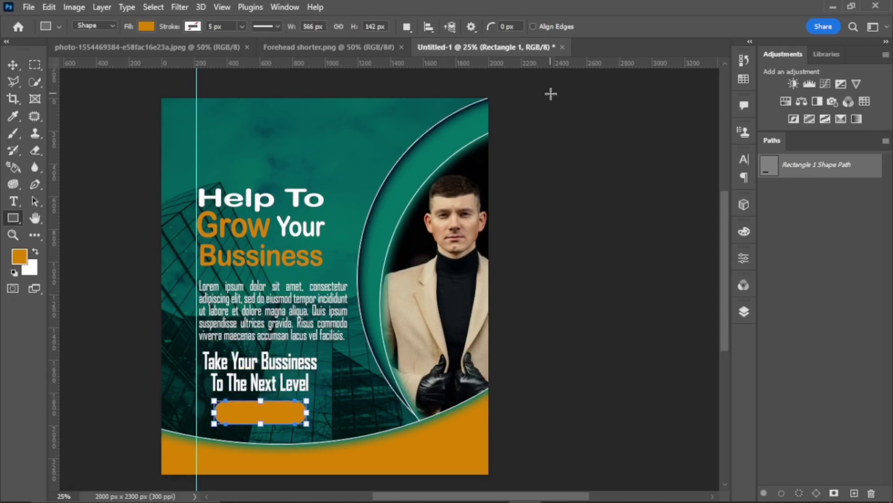
pyautogui.press('Escape')
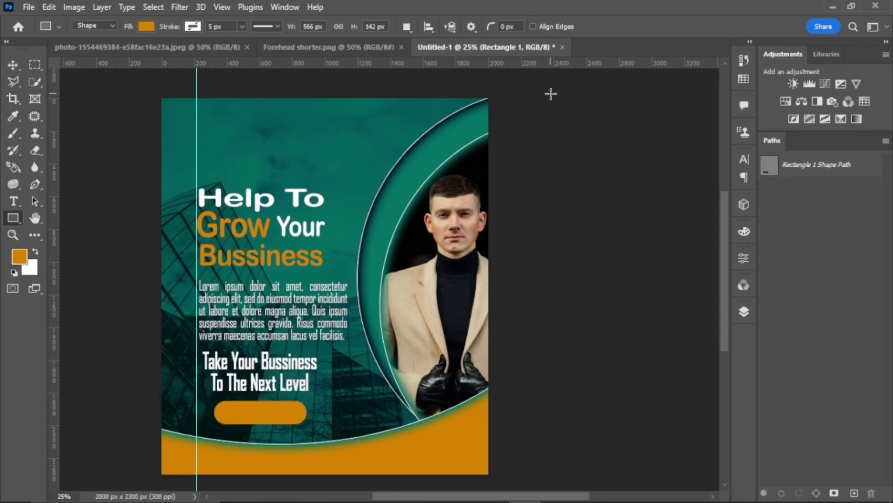
# Add the text "GET STARTED" over the orange button at 20 pt and commit it
pyautogui.click(13, 201)
pyautogui.click(225, 412)
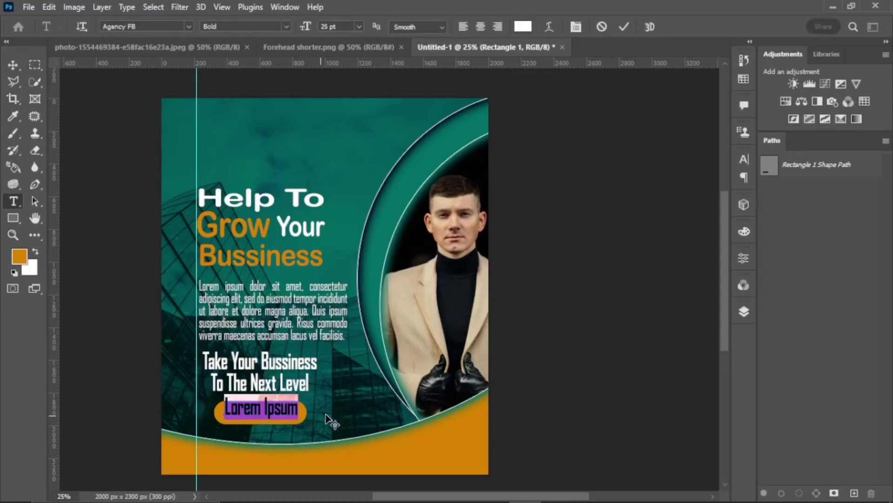
pyautogui.write('GE')
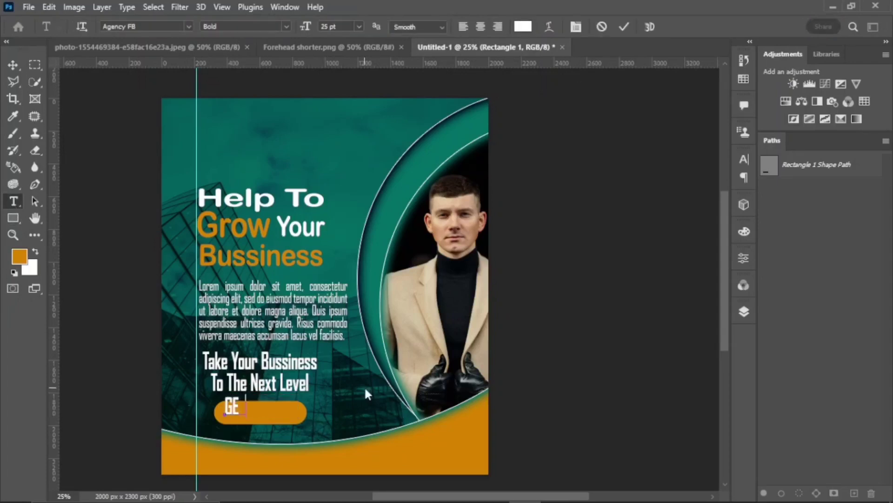
pyautogui.write('T STARTED')
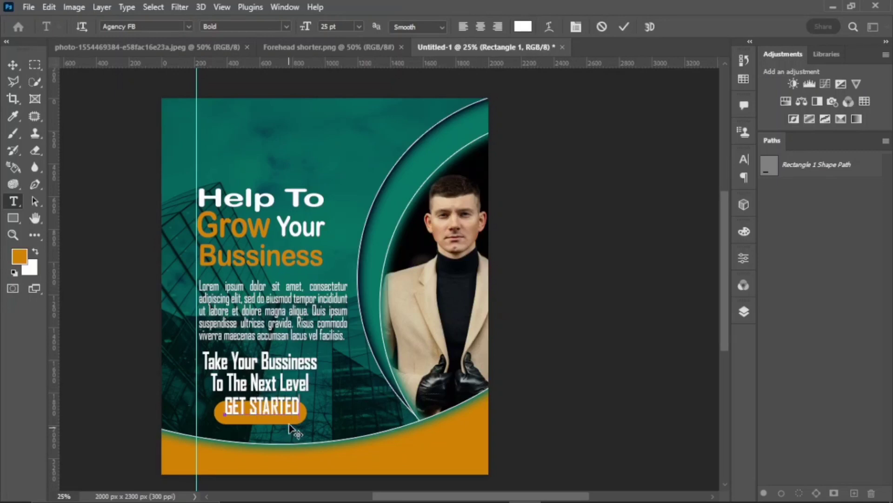
pyautogui.moveTo(298, 409); pyautogui.dragTo(224, 405)
pyautogui.click(309, 27)
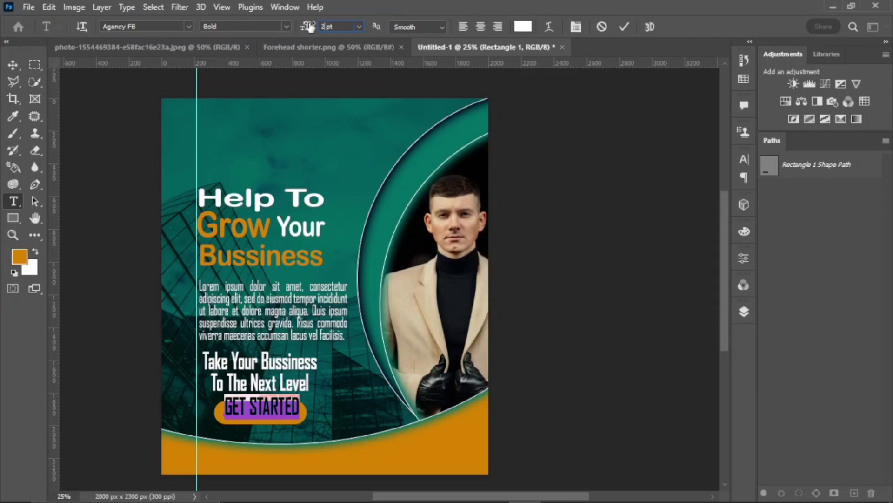
pyautogui.click(624, 27)
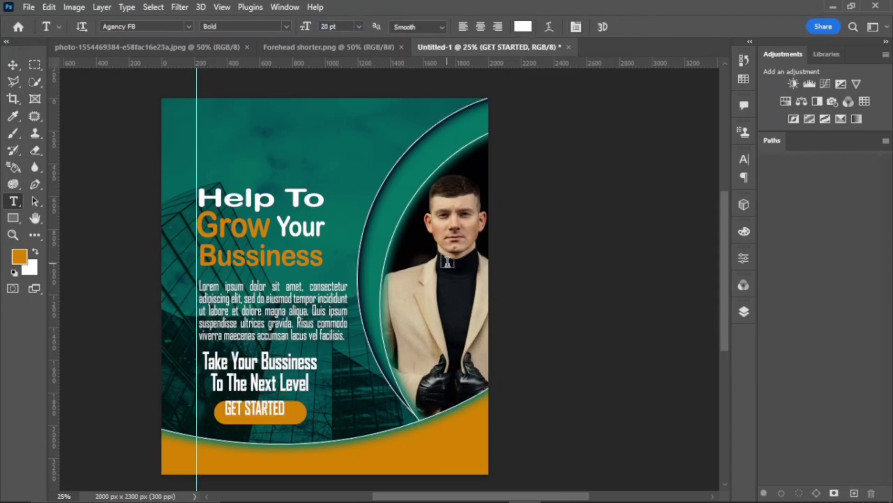
# Move "GET STARTED" down to the button's vertical middle and stretch it wider to fill the button
pyautogui.hotkey('shift', 'Down')
pyautogui.hotkey('shift', 'Down')
pyautogui.hotkey('shift', 'Down')
pyautogui.hotkey('ctrl', 't')
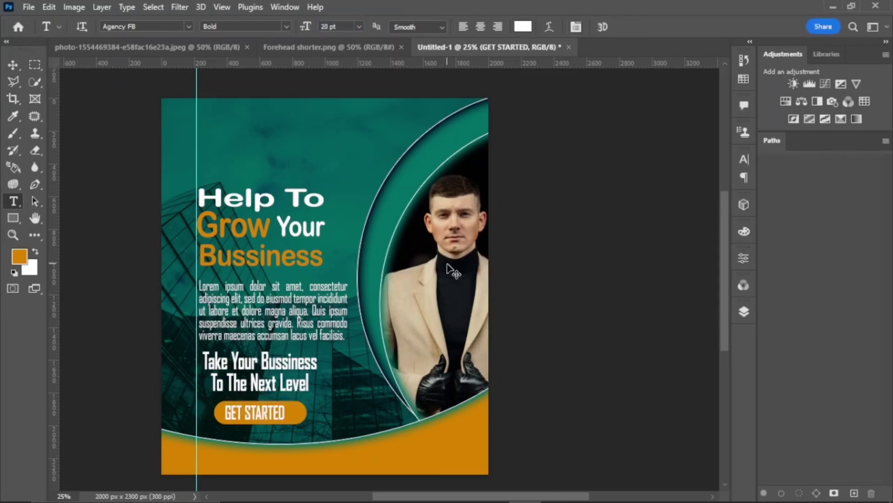
pyautogui.moveTo(284, 411); pyautogui.dragTo(224, 417)
pyautogui.click(647, 27)
# Recolor the "GET STARTED" text to dark teal 004442 and commit the change
pyautogui.press('t')
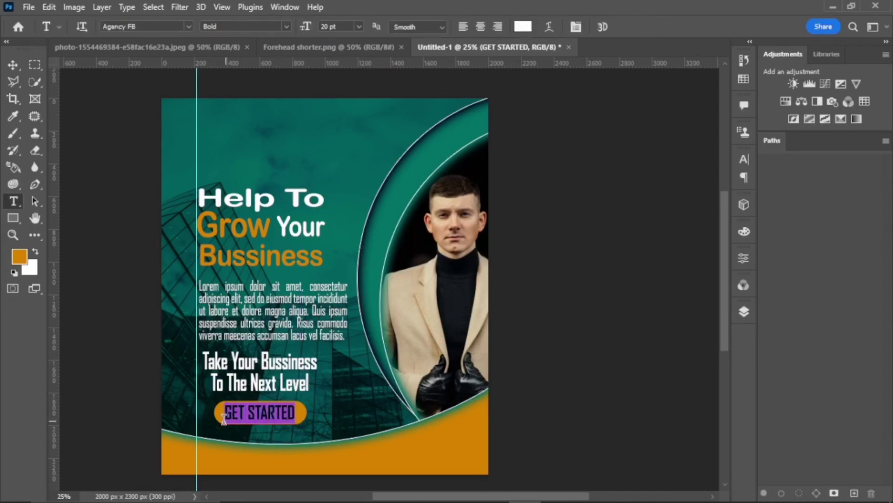
pyautogui.click(523, 26)
pyautogui.click(391, 135)
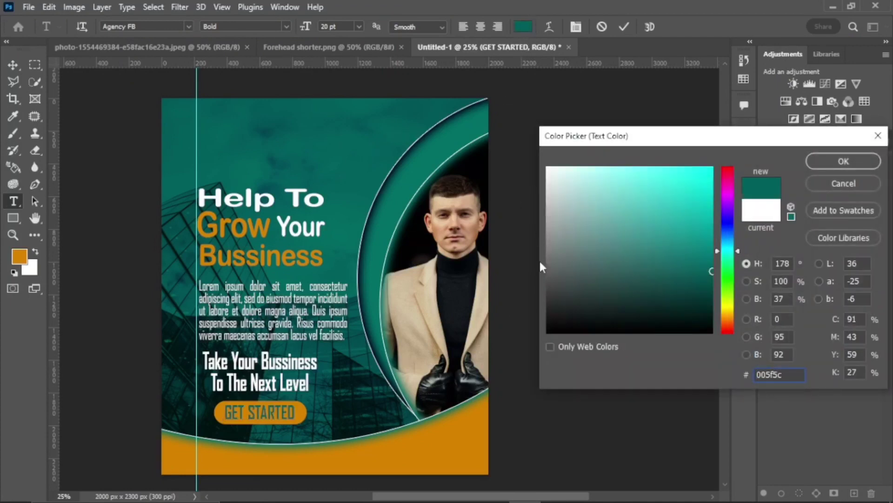
pyautogui.click(712, 285)
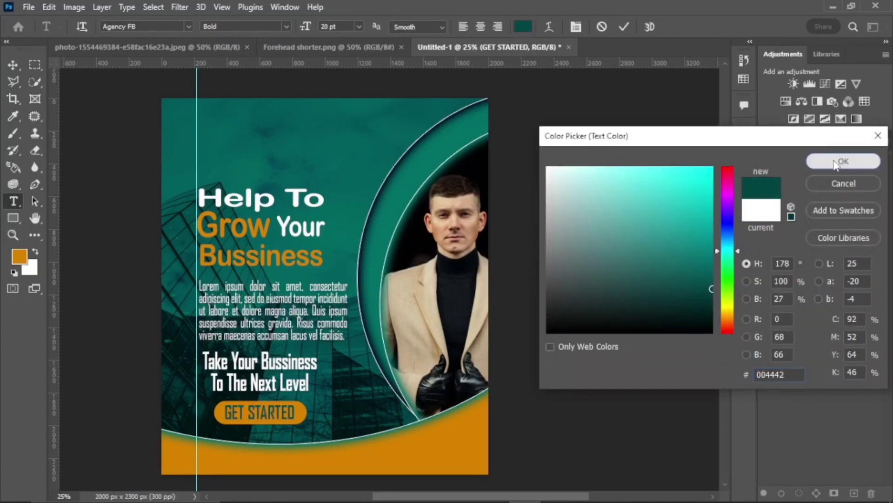
pyautogui.click(844, 161)
pyautogui.click(624, 27)
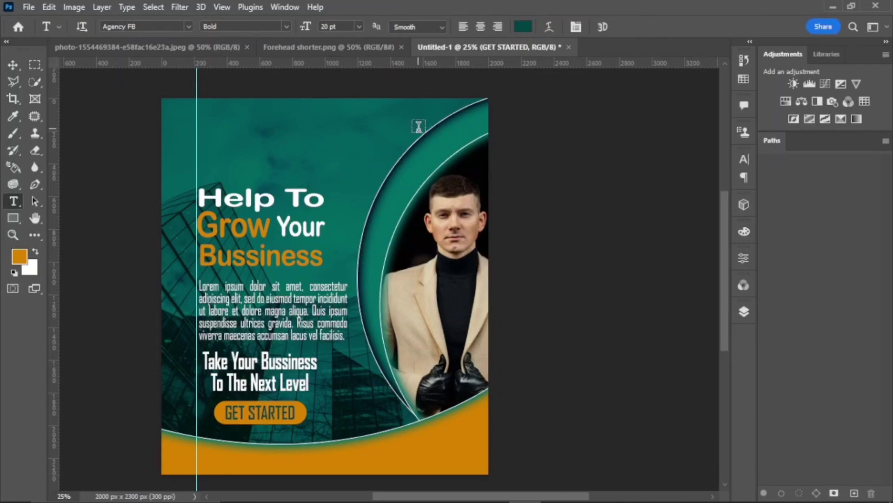
# Place Phone Icon.jpg as an embedded image from the Desktop's New Pics > ICONS folder
pyautogui.click(28, 6)
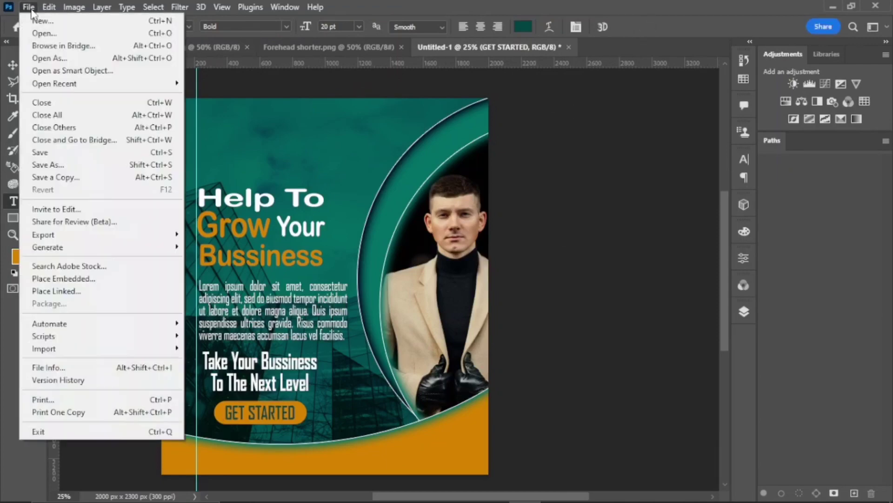
pyautogui.click(63, 278)
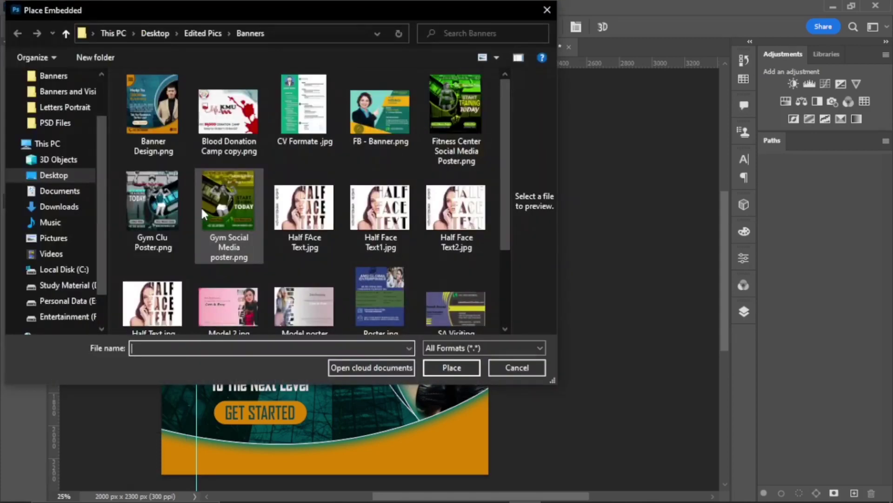
pyautogui.click(67, 32)
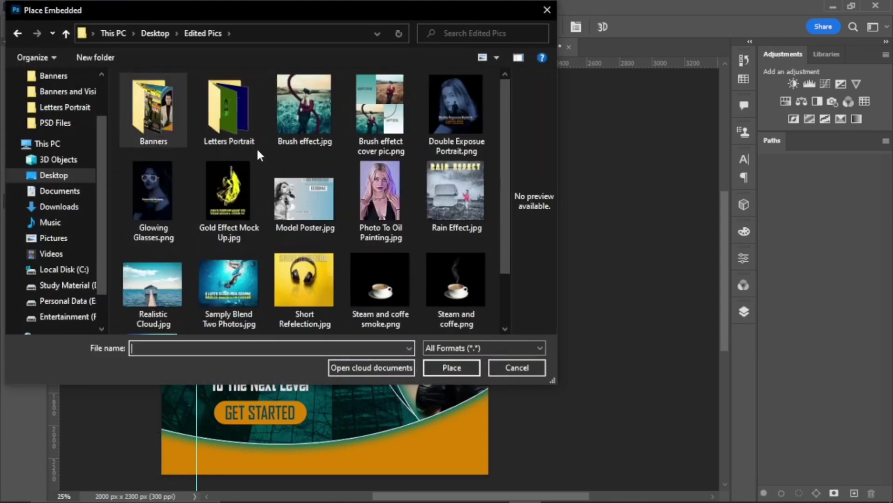
pyautogui.click(54, 175)
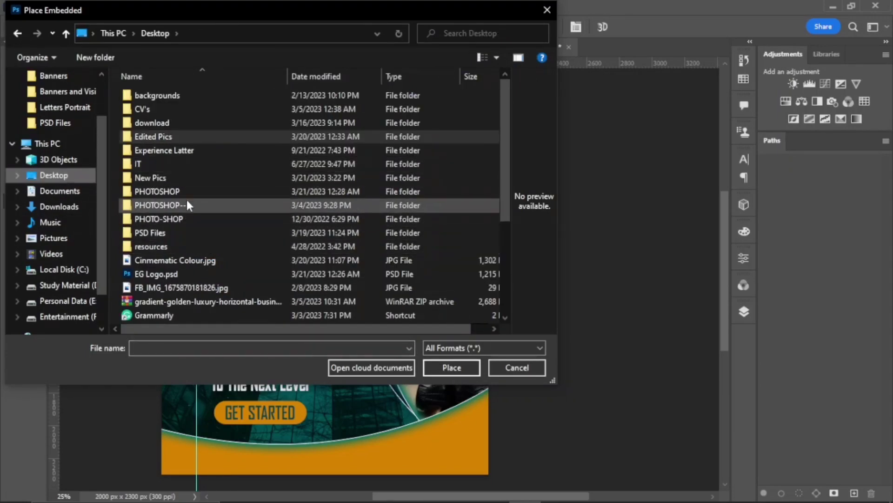
pyautogui.click(191, 179)
pyautogui.doubleClick(191, 178)
pyautogui.doubleClick(229, 112)
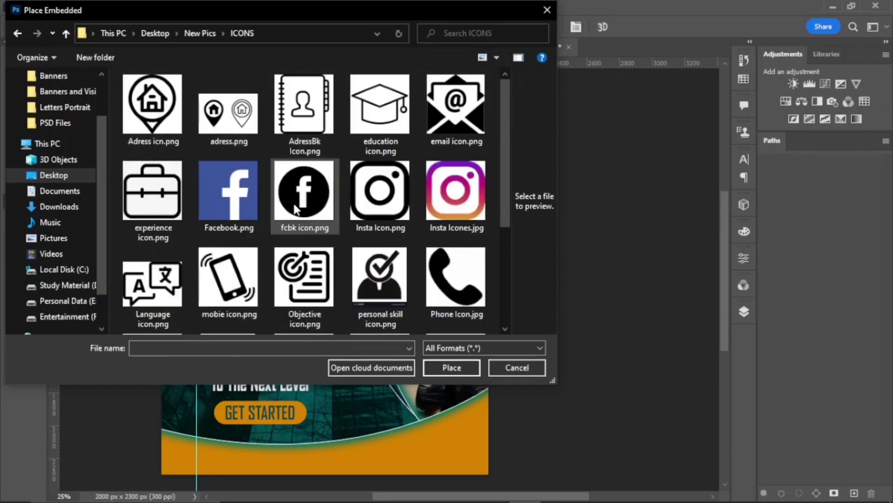
pyautogui.click(305, 195)
pyautogui.click(376, 204)
pyautogui.click(458, 275)
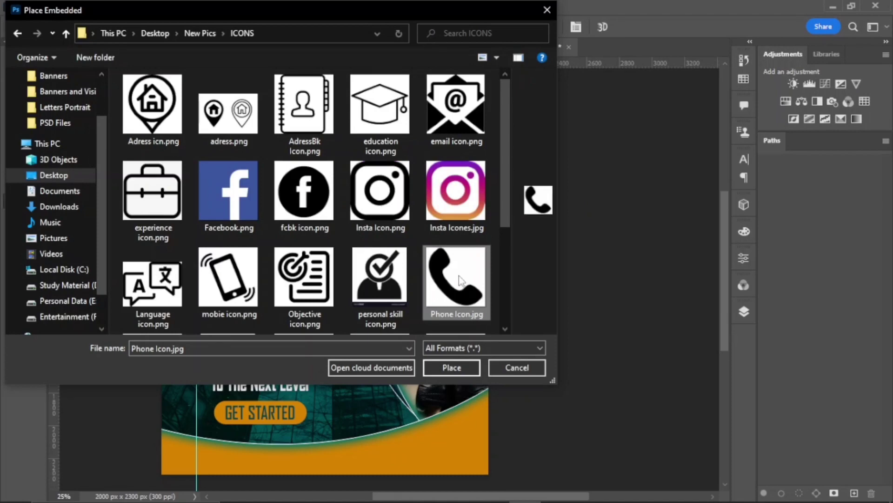
pyautogui.click(452, 367)
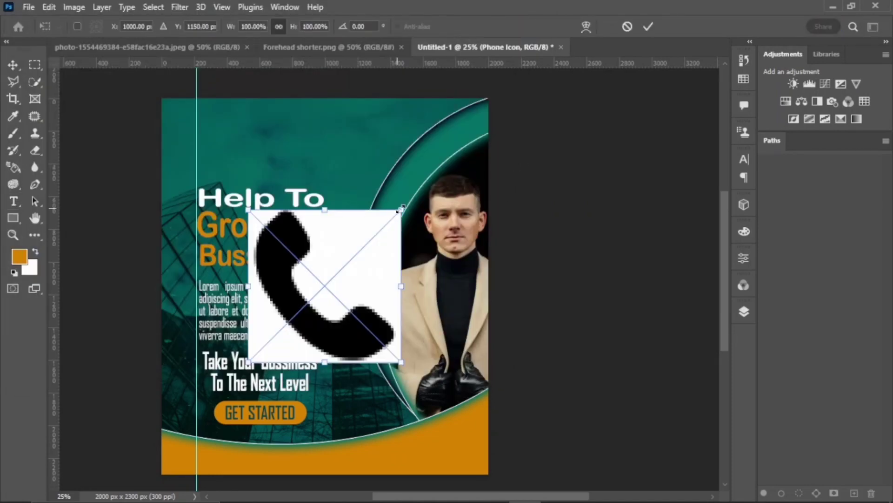
# Shrink the phone icon into the poster's bottom-left corner and set its blend mode to Multiply
pyautogui.moveTo(399, 210); pyautogui.dragTo(180, 458)
pyautogui.press('Return')
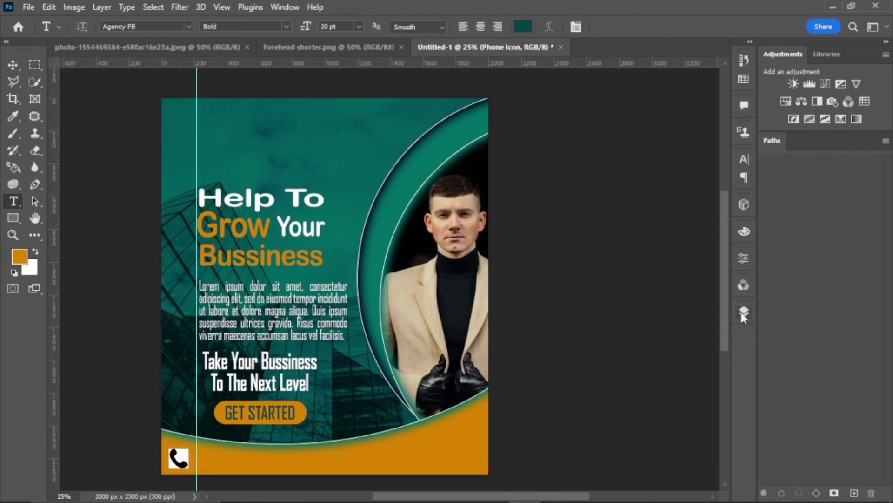
pyautogui.click(744, 311)
pyautogui.click(620, 117)
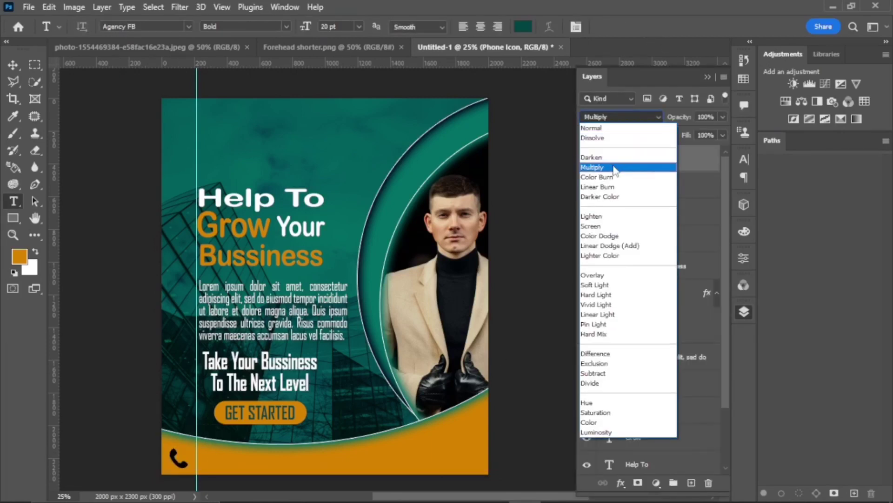
pyautogui.click(614, 167)
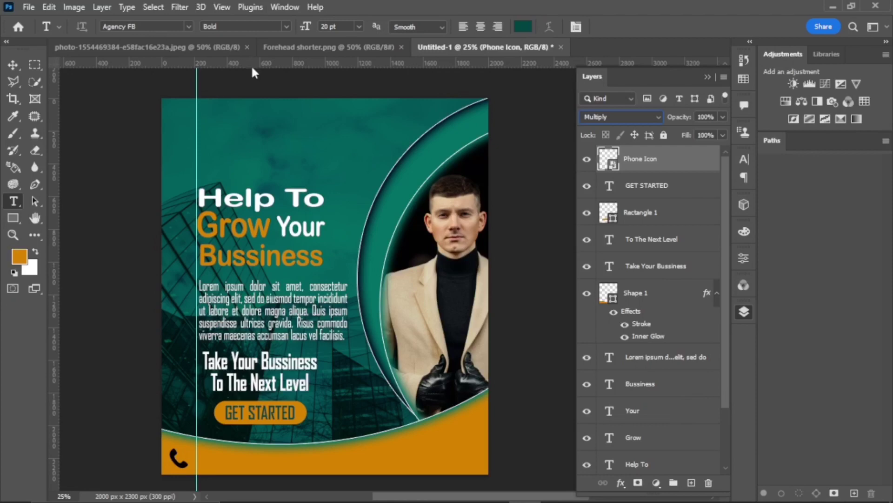
# Add a horizontal guide near the poster's bottom edge and enter the contact phone number beside the phone icon
pyautogui.moveTo(251, 65); pyautogui.dragTo(251, 468)
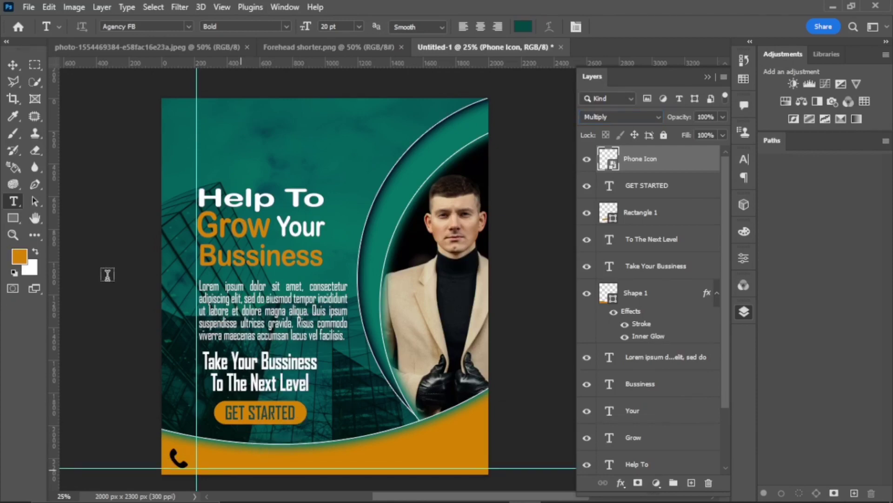
pyautogui.click(203, 462)
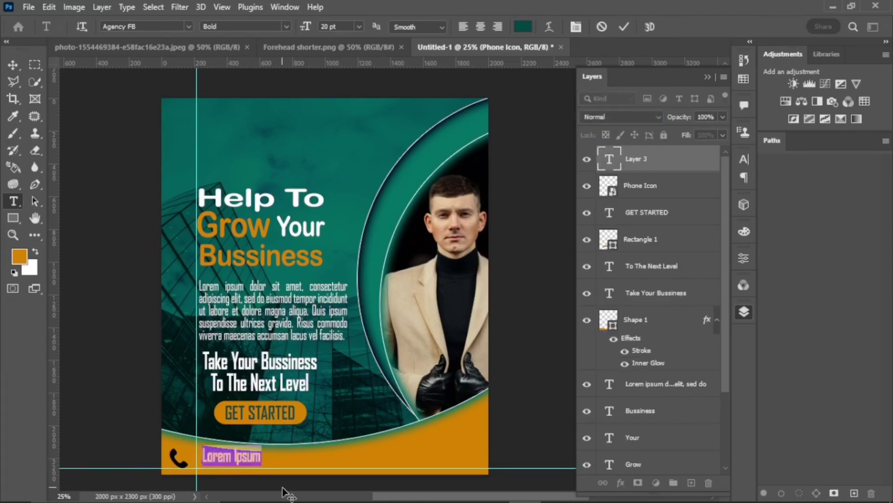
pyautogui.press('Delete')
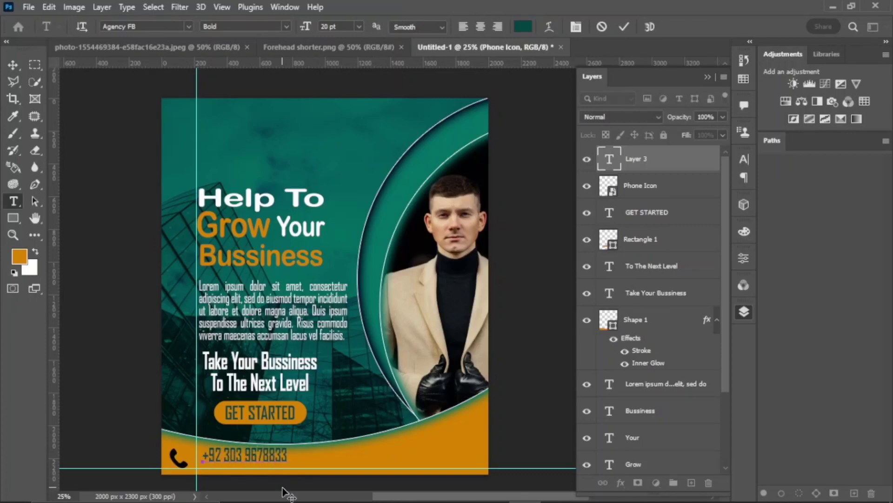
pyautogui.click(624, 27)
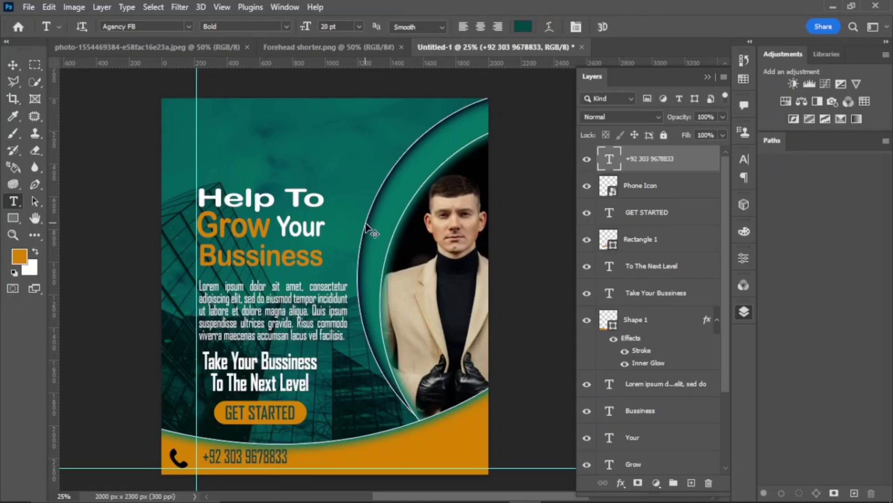
# Nudge the phone number text left and slightly down until it sits close beside the phone icon, above the guide
pyautogui.hotkey('shift', 'Left')
pyautogui.hotkey('shift', 'Left')
pyautogui.hotkey('shift', 'Left')
pyautogui.hotkey('shift', 'Left')
pyautogui.hotkey('shift', 'Left')
pyautogui.hotkey('shift', 'Left')
pyautogui.hotkey('shift', 'Left')
pyautogui.hotkey('shift', 'Left')
pyautogui.hotkey('shift', 'Down')
pyautogui.hotkey('shift', 'Down')
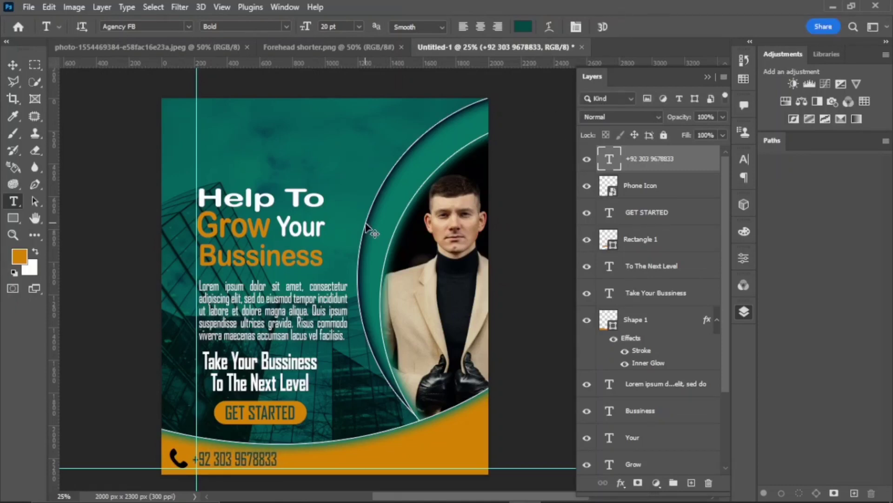
pyautogui.hotkey('shift', 'Left')
pyautogui.hotkey('shift', 'Left')
pyautogui.hotkey('shift', 'Down')
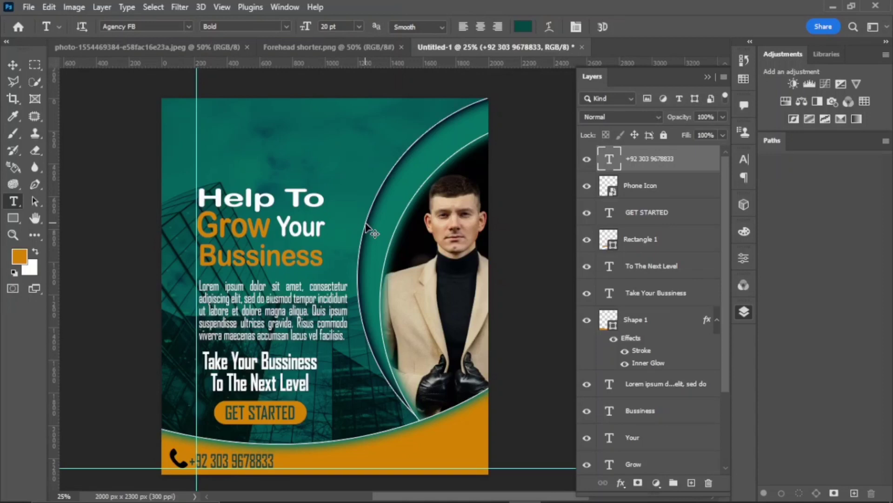
pyautogui.hotkey('shift', 'Right')
pyautogui.hotkey('shift', 'Right')
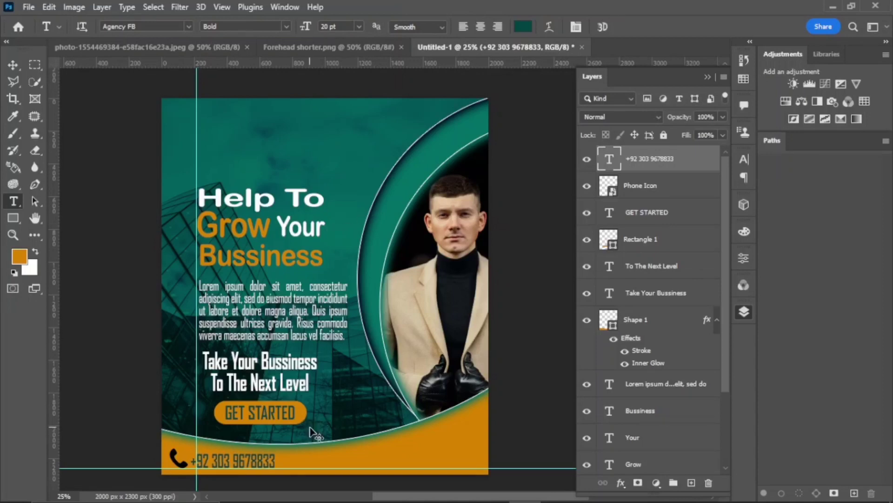
pyautogui.hotkey('shift', 'Up')
pyautogui.hotkey('shift', 'Up')
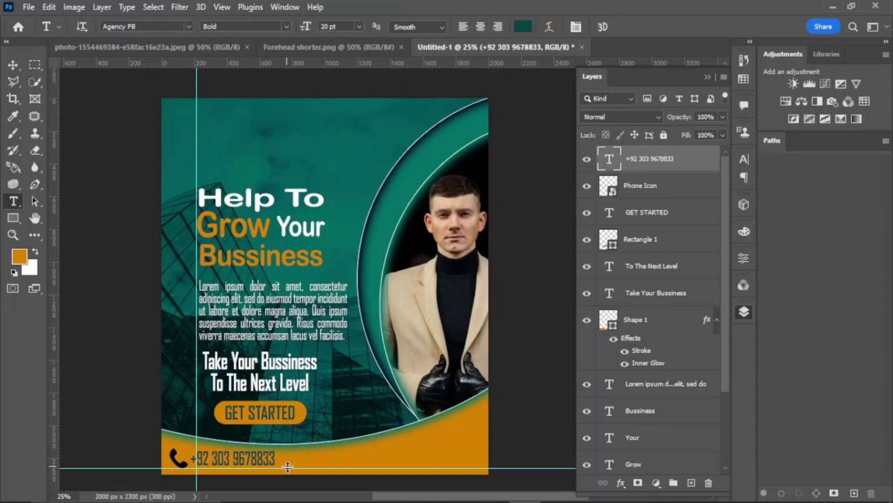
# Transform the phone number text to about 637 px wide and 65 px high beside the phone icon
pyautogui.hotkey('ctrl', 't')
pyautogui.moveTo(276, 458); pyautogui.dragTo(295, 460)
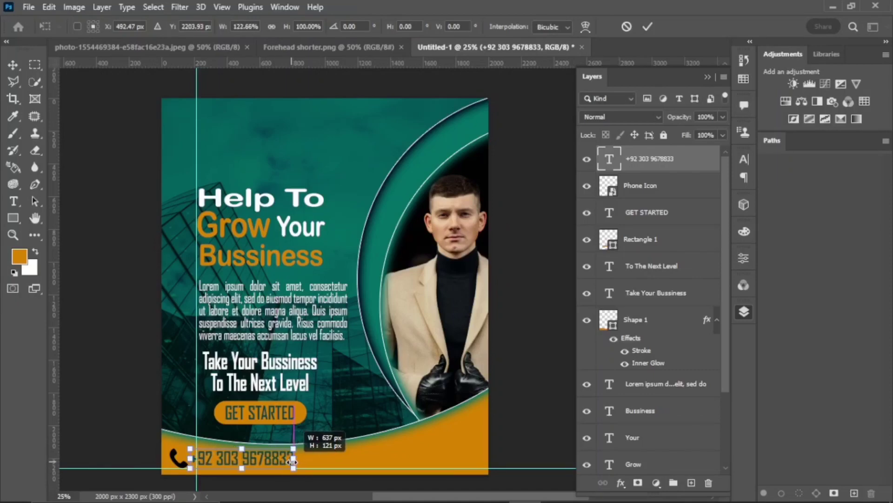
pyautogui.moveTo(242, 448); pyautogui.dragTo(244, 452)
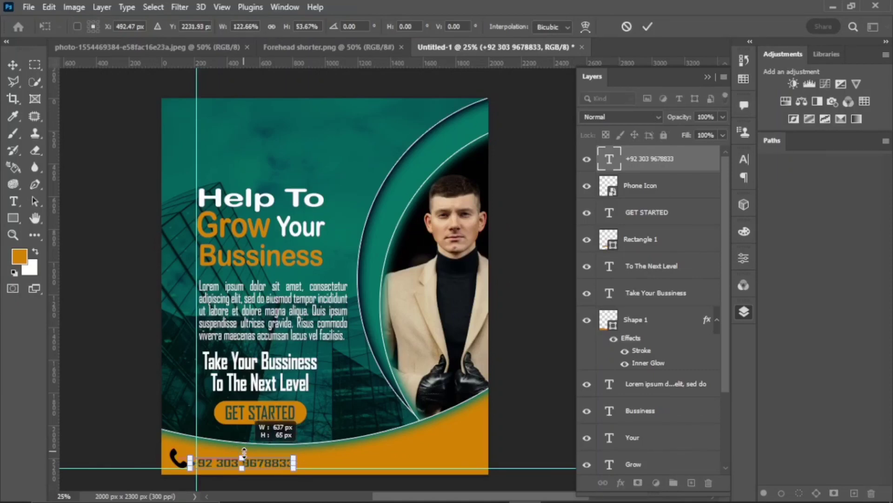
pyautogui.click(647, 27)
# Set the font size of the whole phone number text to 13 pt
pyautogui.press('t')
pyautogui.moveTo(295, 462); pyautogui.dragTo(190, 462)
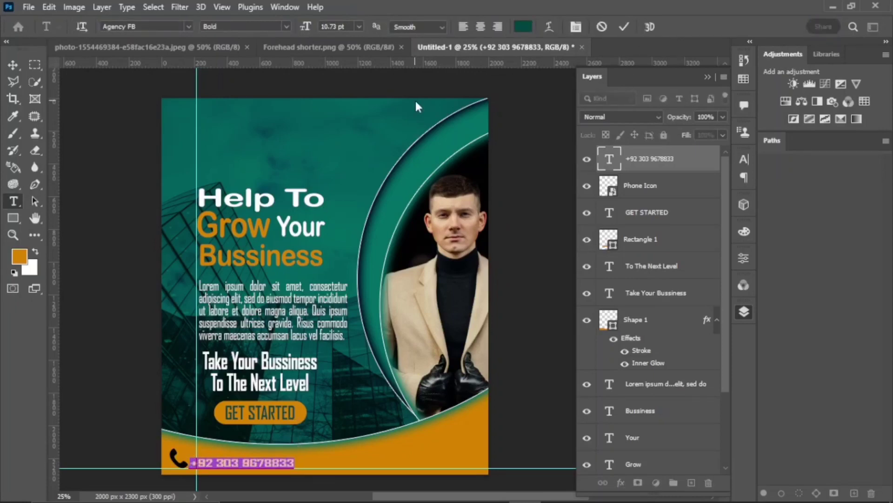
pyautogui.moveTo(310, 31); pyautogui.dragTo(313, 30)
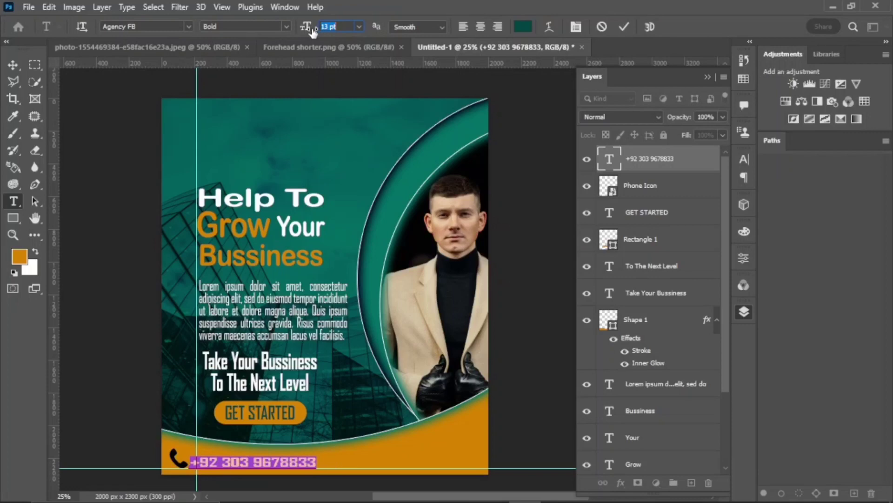
pyautogui.click(624, 28)
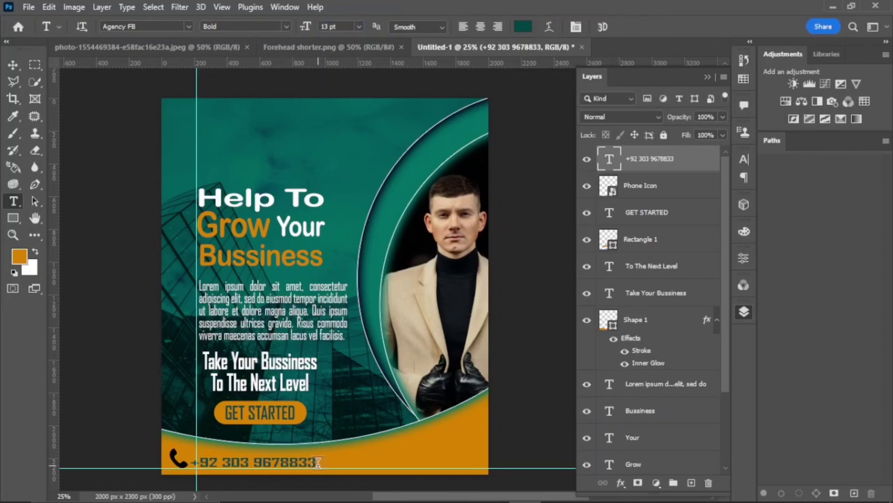
# Change the phone number's text color to black (000000)
pyautogui.moveTo(318, 462); pyautogui.dragTo(191, 462)
pyautogui.click(523, 27)
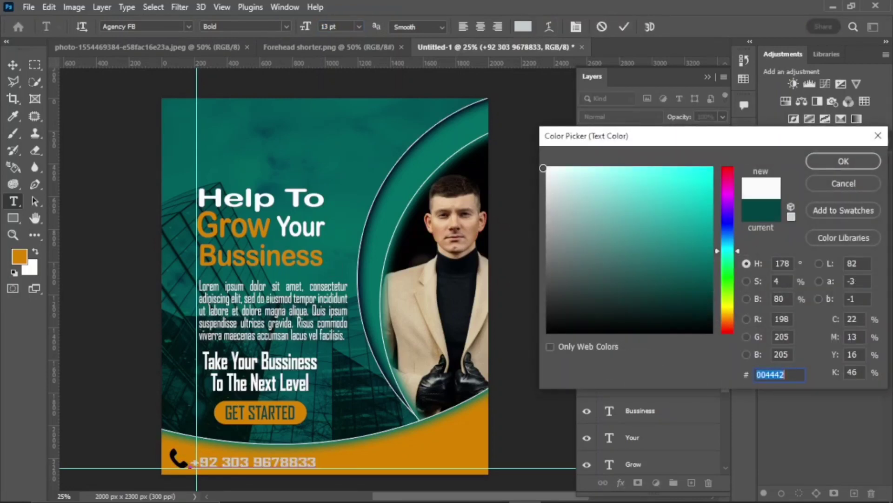
pyautogui.click(546, 334)
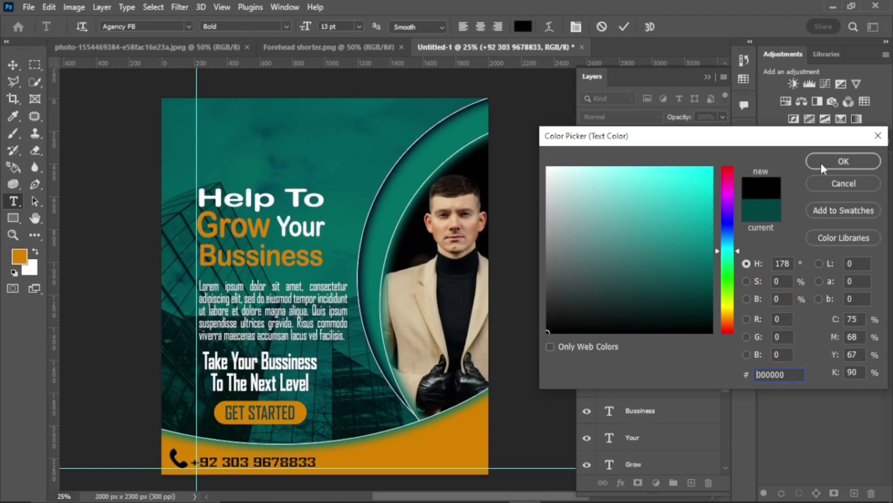
pyautogui.click(823, 164)
pyautogui.click(624, 26)
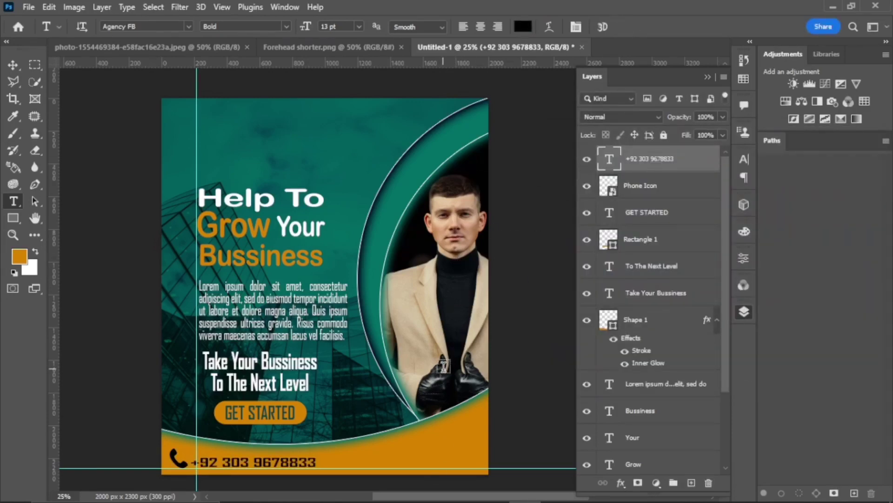
# Place Insta Icon.png and fcbk icon.png from the New Pics > ICONS folder onto the poster
pyautogui.moveTo(430, 491)
pyautogui.click(284, 428)
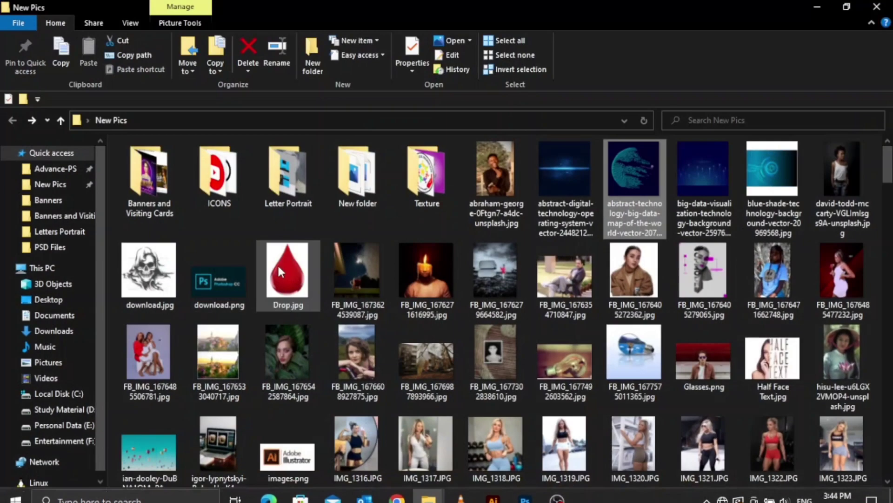
pyautogui.doubleClick(217, 119)
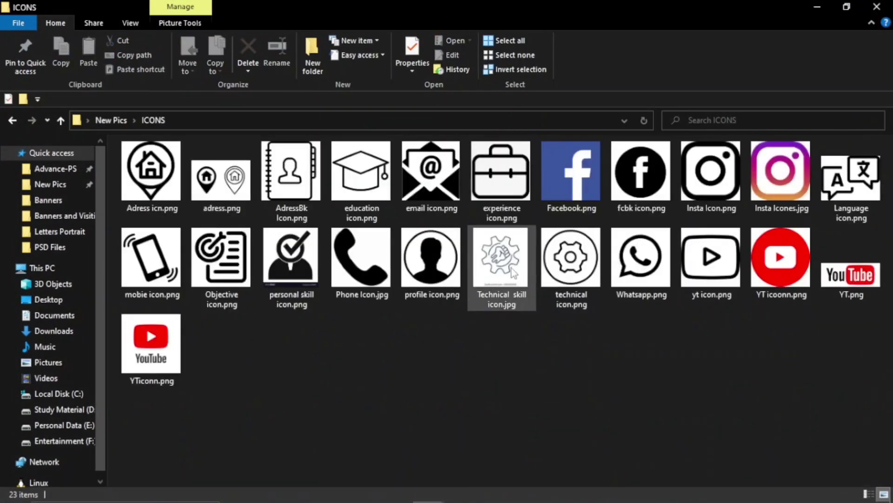
pyautogui.click(716, 186)
pyautogui.keyDown('ctrl'); pyautogui.click(655, 186); pyautogui.keyUp('ctrl')
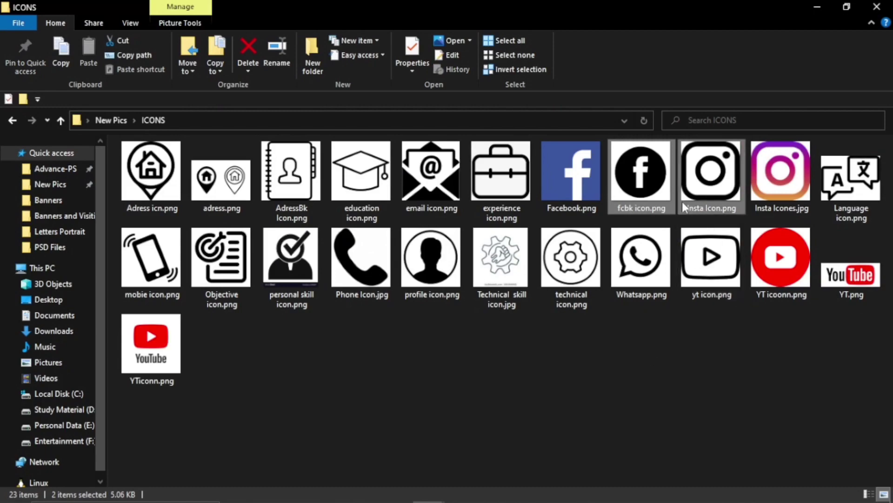
pyautogui.moveTo(698, 180); pyautogui.dragTo(301, 226)
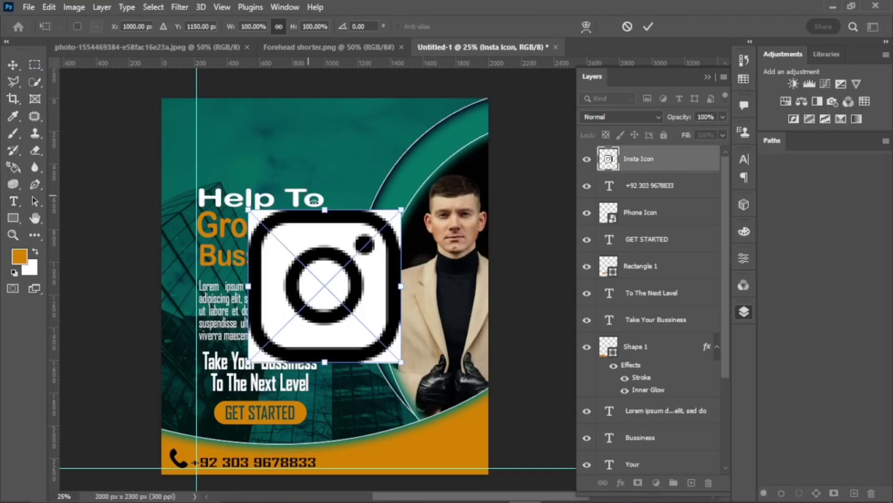
pyautogui.click(650, 26)
pyautogui.click(649, 26)
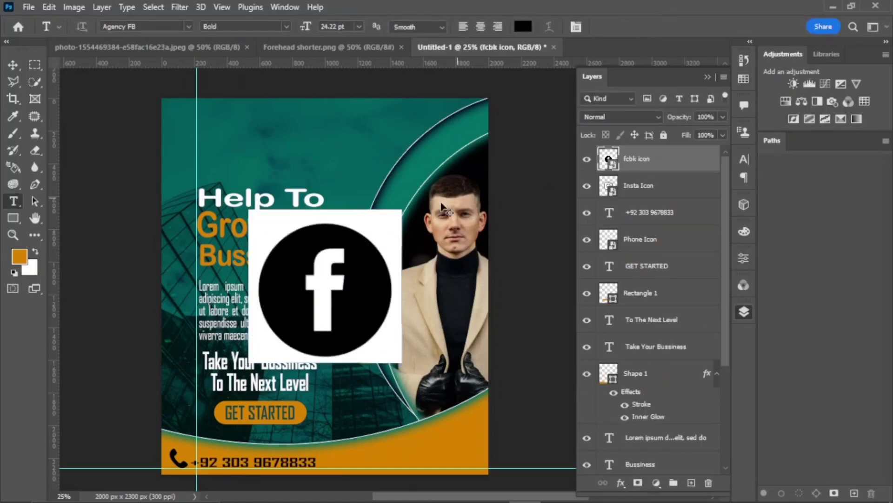
# Scale the Facebook icon to about 16% and move it onto the orange bottom shape, right of the phone number
pyautogui.hotkey('ctrl', 't')
pyautogui.moveTo(403, 209); pyautogui.dragTo(319, 292)
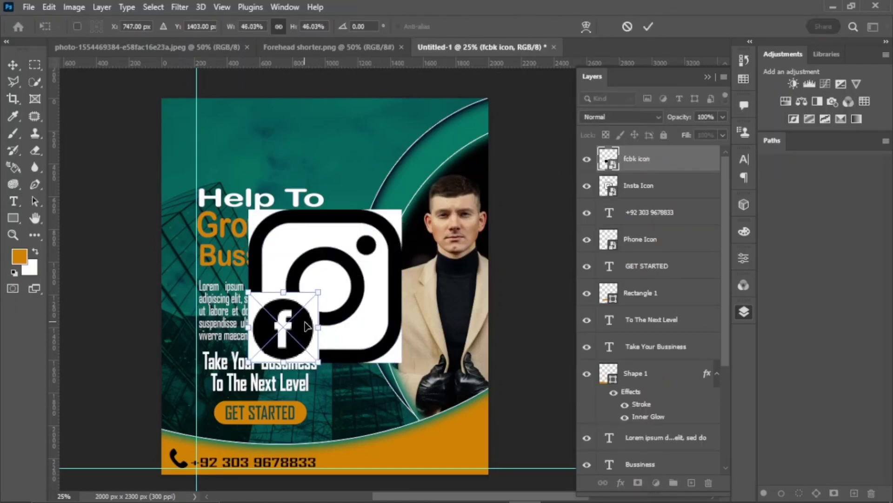
pyautogui.moveTo(311, 328); pyautogui.dragTo(395, 432)
pyautogui.moveTo(332, 398); pyautogui.dragTo(377, 454)
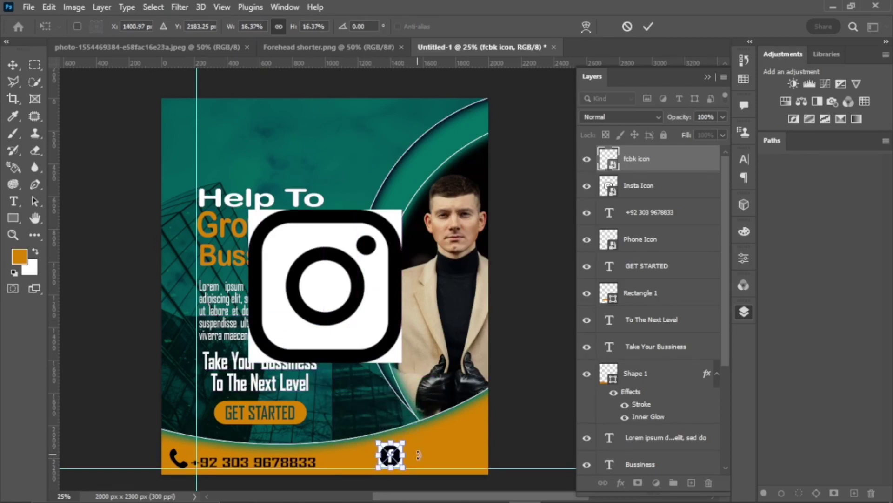
# Nudge the Facebook icon slightly down and right along the orange shape and set its blend mode to Multiply
pyautogui.press('Down')
pyautogui.press('Down')
pyautogui.press('Down')
pyautogui.press('Down')
pyautogui.hotkey('shift', 'Right')
pyautogui.hotkey('shift', 'Right')
pyautogui.hotkey('shift', 'Right')
pyautogui.hotkey('shift', 'Right')
pyautogui.hotkey('shift', 'Right')
pyautogui.hotkey('shift', 'Right')
pyautogui.hotkey('shift', 'Right')
pyautogui.hotkey('shift', 'Right')
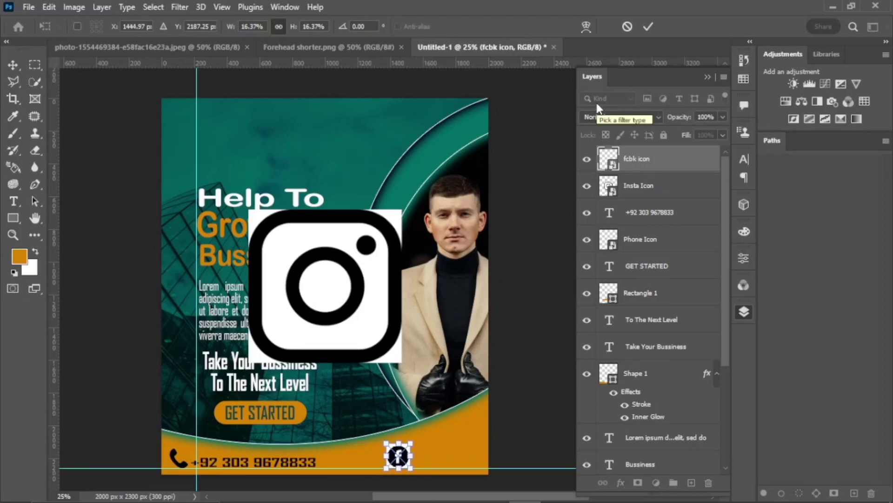
pyautogui.press('Right')
pyautogui.press('Right')
pyautogui.press('Right')
pyautogui.press('Right')
pyautogui.hotkey('shift', 'Right')
pyautogui.hotkey('shift', 'Right')
pyautogui.hotkey('shift', 'Right')
pyautogui.hotkey('shift', 'Right')
pyautogui.hotkey('shift', 'Right')
pyautogui.press('Right')
pyautogui.press('Right')
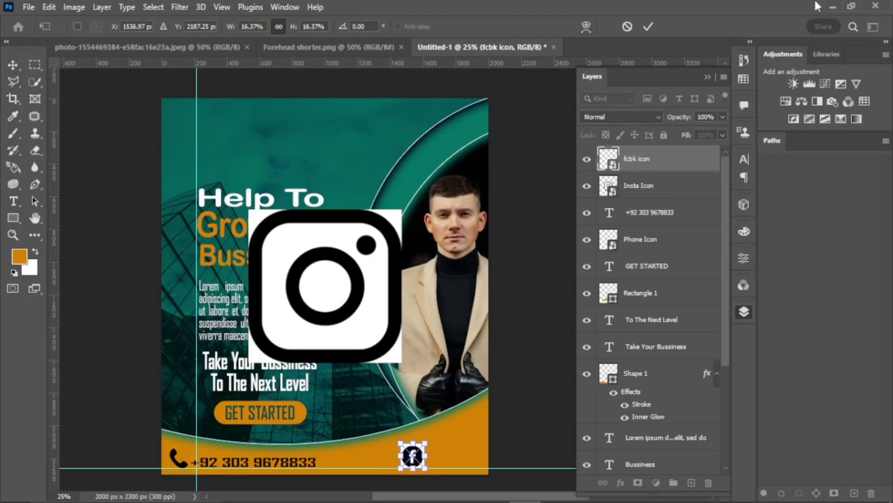
pyautogui.click(648, 27)
pyautogui.click(640, 117)
pyautogui.click(617, 168)
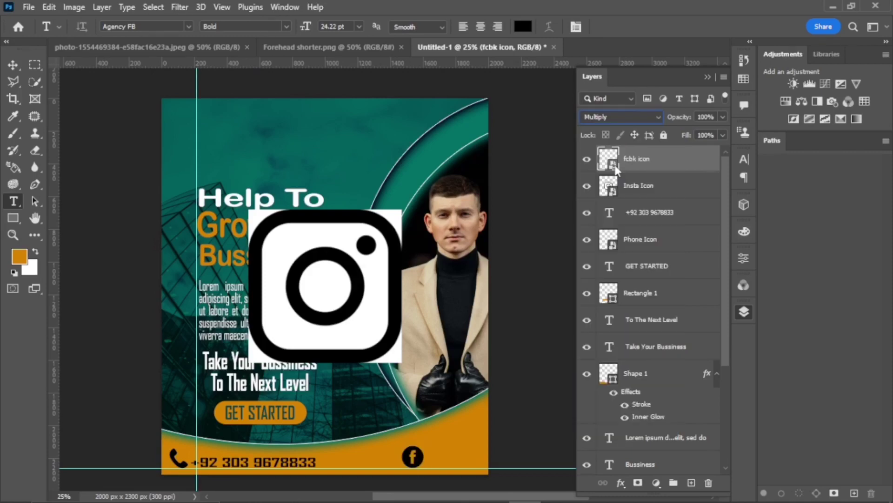
# Shrink the Instagram icon to about 15.5% to the right of the Facebook icon and add a horizontal guide along the icons' top edge
pyautogui.click(636, 186)
pyautogui.hotkey('ctrl', 't')
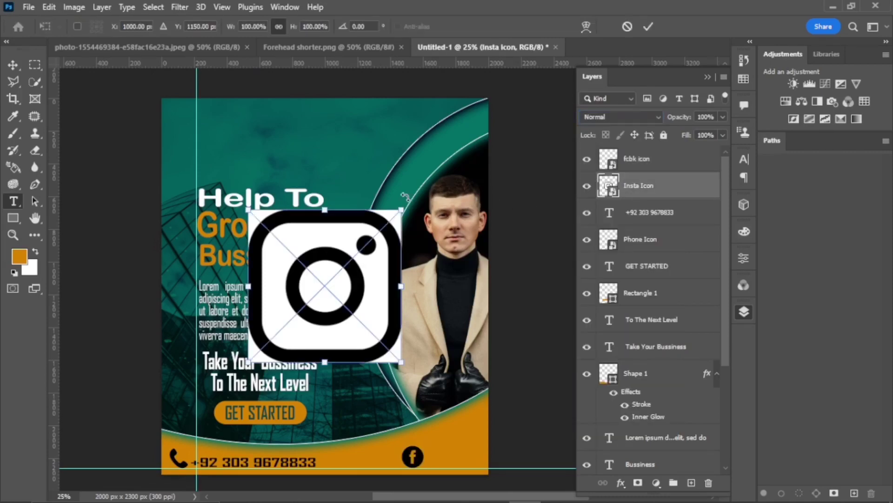
pyautogui.moveTo(402, 210); pyautogui.dragTo(307, 303)
pyautogui.moveTo(289, 334); pyautogui.dragTo(468, 438)
pyautogui.moveTo(489, 408); pyautogui.dragTo(465, 441)
pyautogui.moveTo(457, 67); pyautogui.dragTo(471, 443)
pyautogui.click(648, 27)
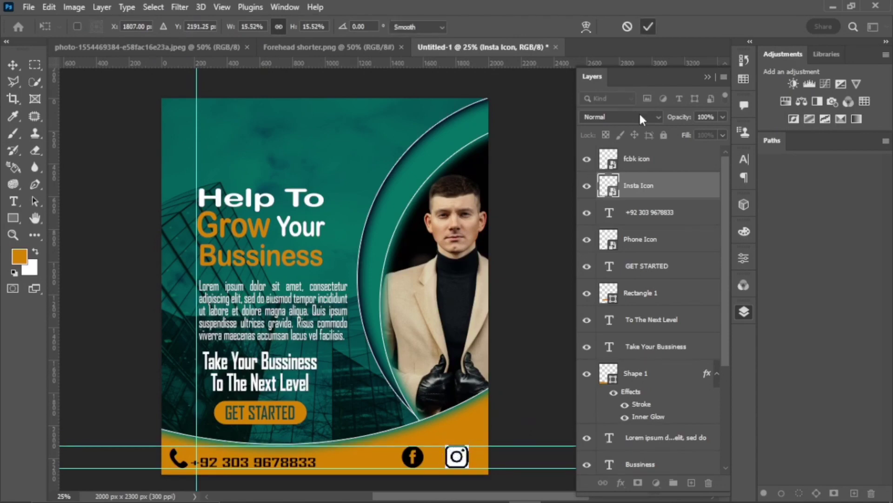
# Set the Instagram icon's blend mode to Multiply and reduce its scale to about 14.5% to fit under the guide
pyautogui.click(621, 116)
pyautogui.click(600, 170)
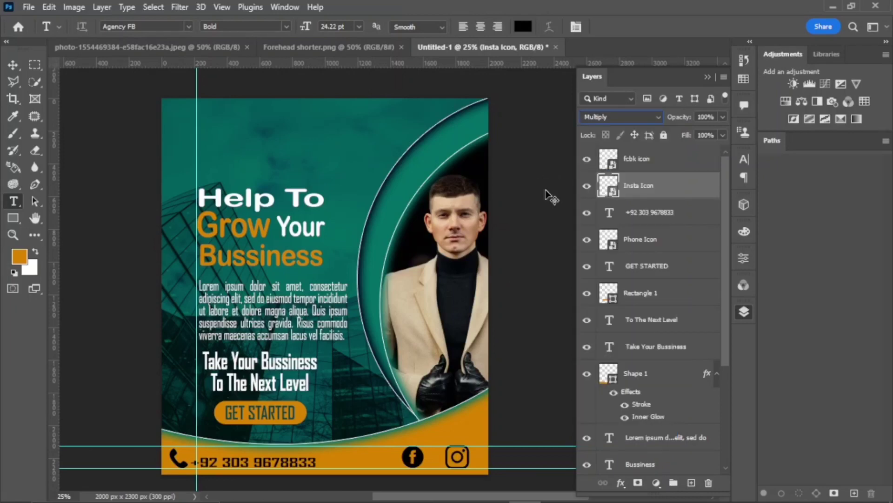
pyautogui.hotkey('ctrl', 't')
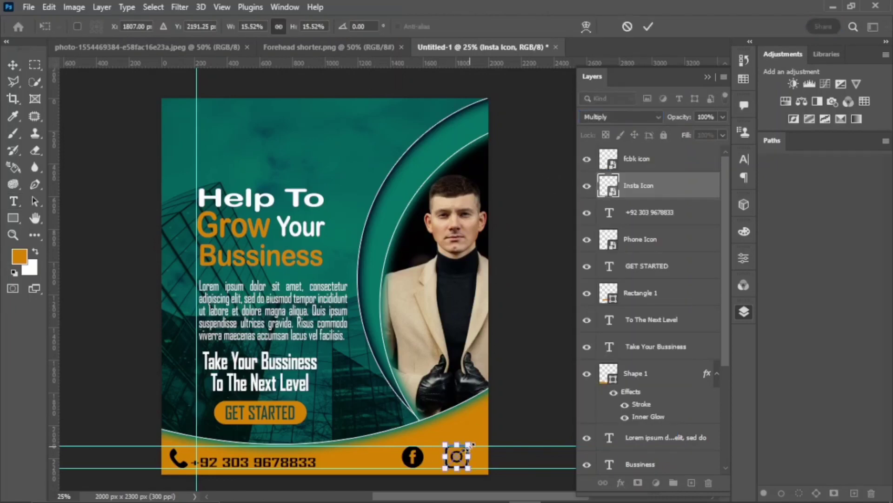
pyautogui.moveTo(470, 445); pyautogui.dragTo(467, 445)
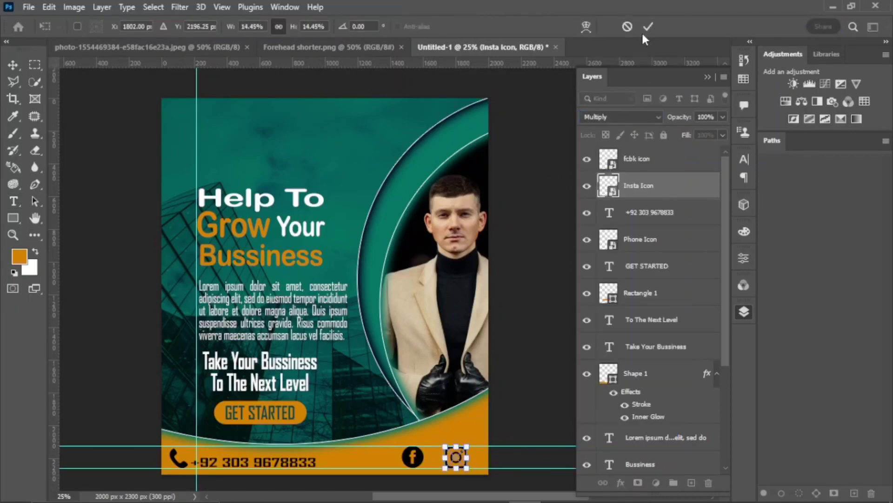
pyautogui.click(648, 26)
pyautogui.press('t')
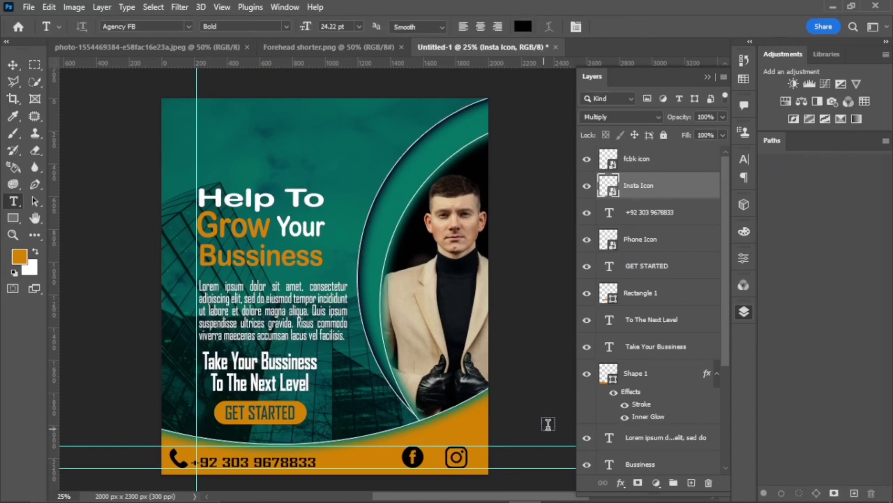
# Nudge the Facebook icon right until it sits close beside the Instagram icon
pyautogui.click(625, 162)
pyautogui.hotkey('ctrl', 'shift', 'Right')
pyautogui.hotkey('ctrl', 'shift', 'Right')
pyautogui.hotkey('ctrl', 'shift', 'Right')
pyautogui.hotkey('ctrl', 'shift', 'Right')
pyautogui.hotkey('ctrl', 'shift', 'Right')
pyautogui.hotkey('ctrl', 'shift', 'Right')
pyautogui.hotkey('ctrl', 'shift', 'Right')
pyautogui.hotkey('ctrl', 'shift', 'Right')
pyautogui.hotkey('ctrl', 'shift', 'Right')
pyautogui.hotkey('ctrl', 'shift', 'Right')
pyautogui.hotkey('ctrl', 'shift', 'Right')
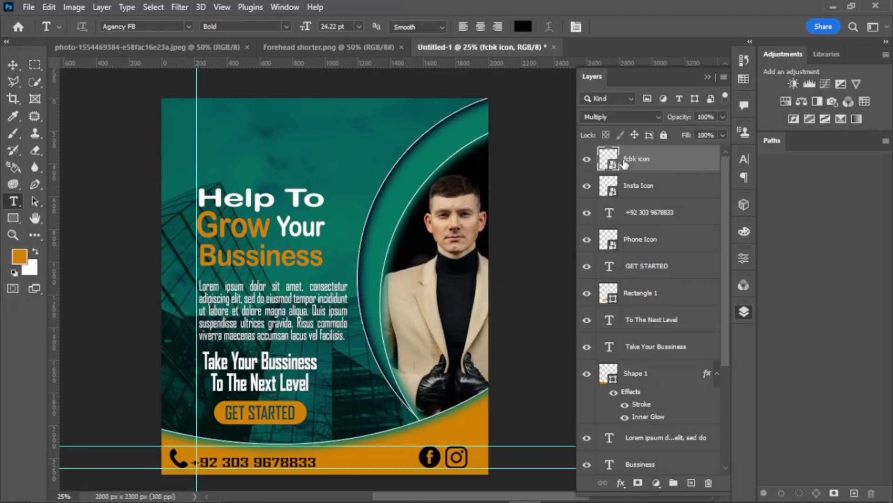
# Draw a circle about 948 px in diameter over the poster's upper-left area with the Ellipse tool
pyautogui.rightClick(13, 218)
pyautogui.click(61, 227)
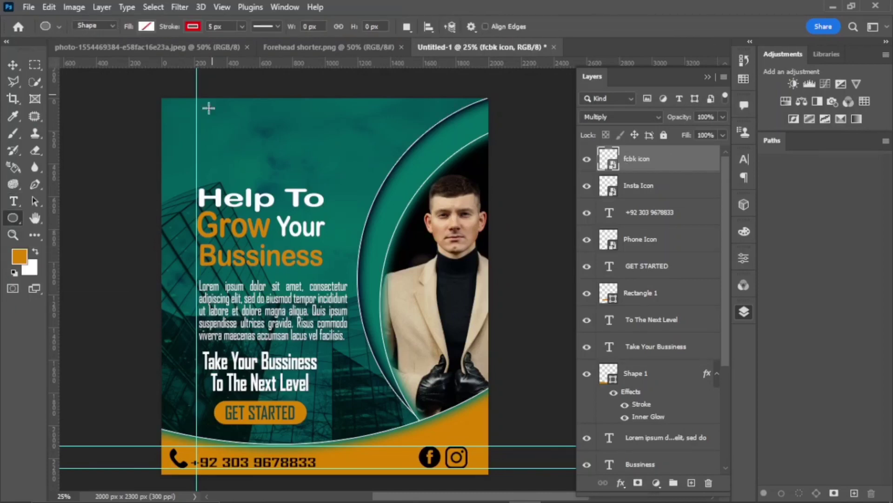
pyautogui.moveTo(141, 90)
pyautogui.mouseDown()
pyautogui.moveTo(310, 197)
pyautogui.moveTo(296, 246)
pyautogui.mouseUp()
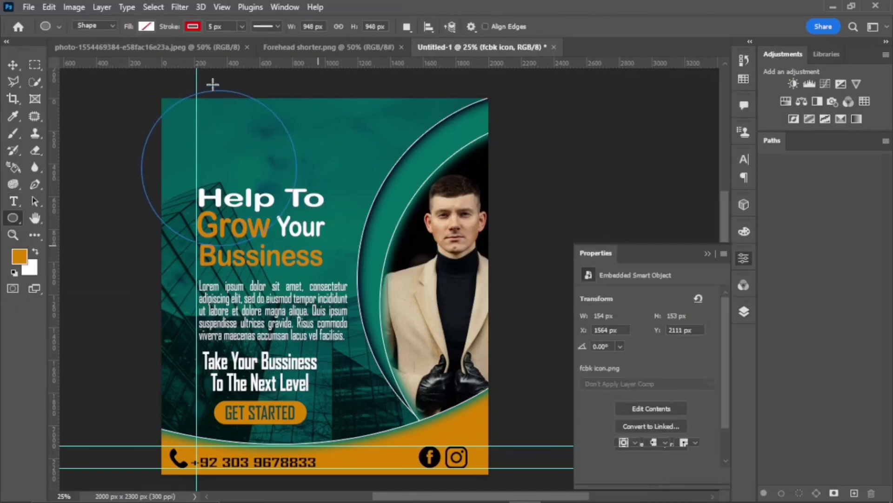
# Remove the circle's stroke and fill it with orange d68300 sampled from the poster's bottom shape
pyautogui.click(193, 26)
pyautogui.click(116, 52)
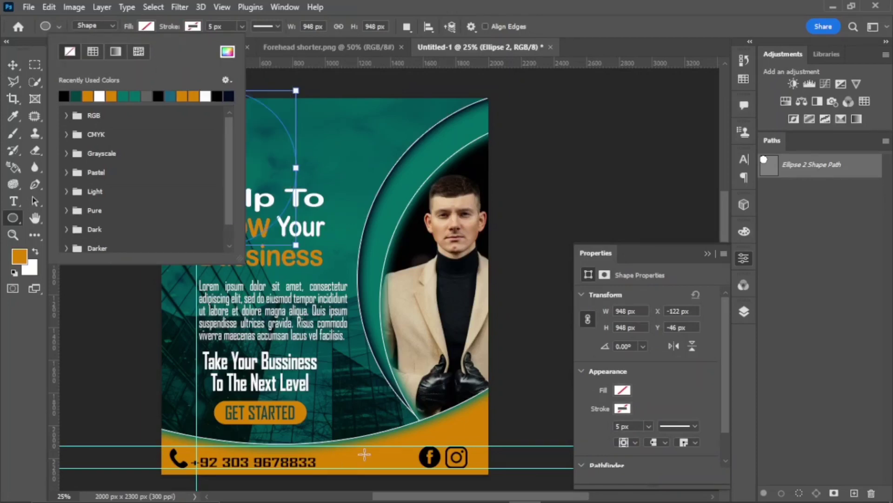
pyautogui.click(227, 53)
pyautogui.click(468, 425)
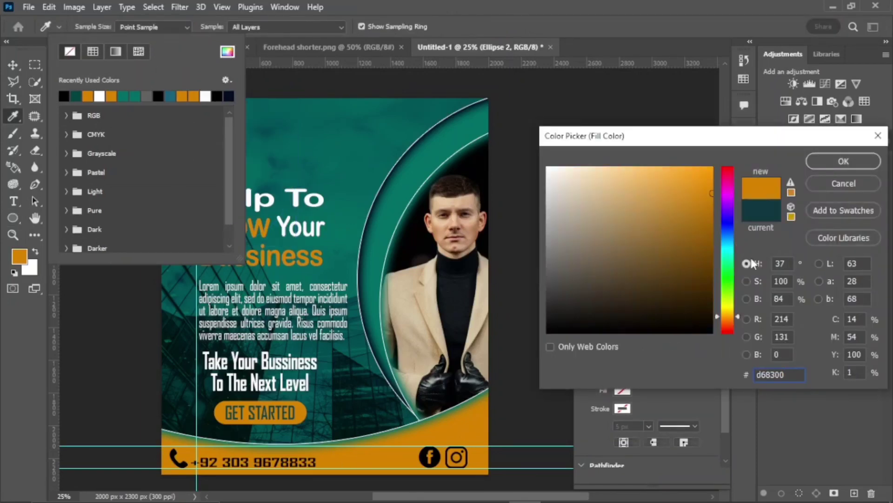
pyautogui.click(859, 166)
pyautogui.click(148, 26)
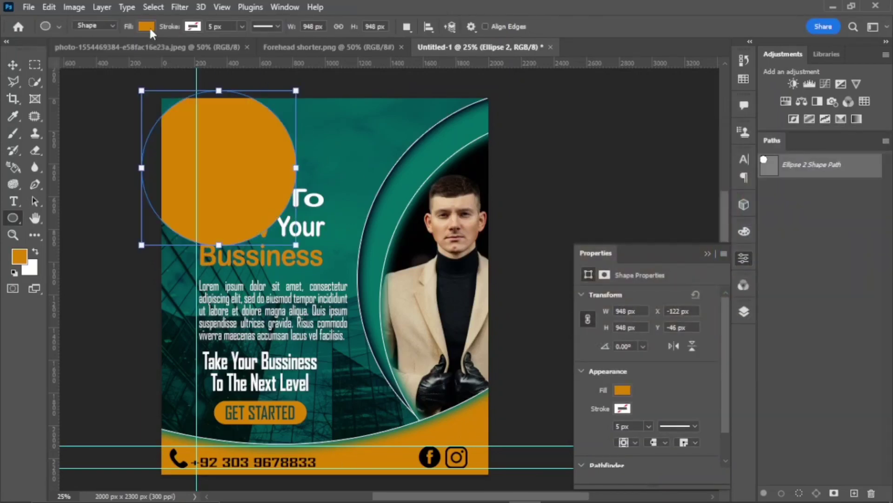
# Move the orange circle up and left so it partly overhangs the poster's top-left corner, above the headline
pyautogui.hotkey('ctrl', 't')
pyautogui.moveTo(227, 163); pyautogui.dragTo(226, 100)
pyautogui.click(638, 27)
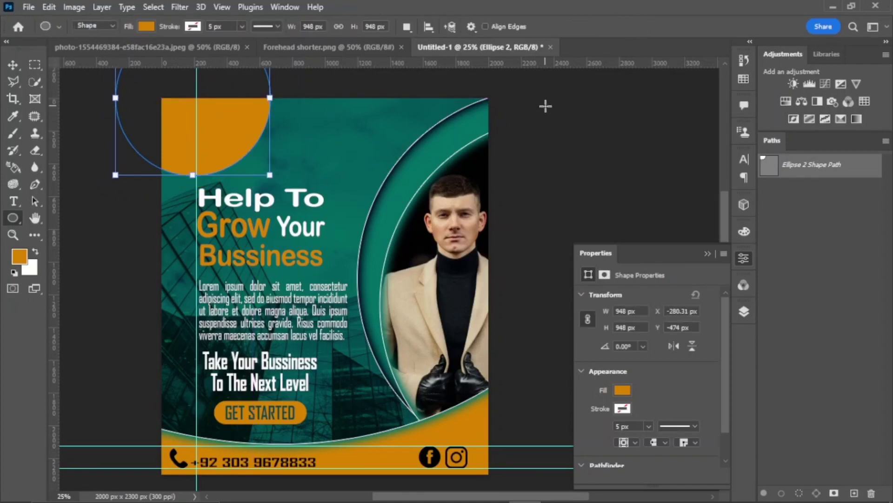
pyautogui.press('Return')
pyautogui.press('v')
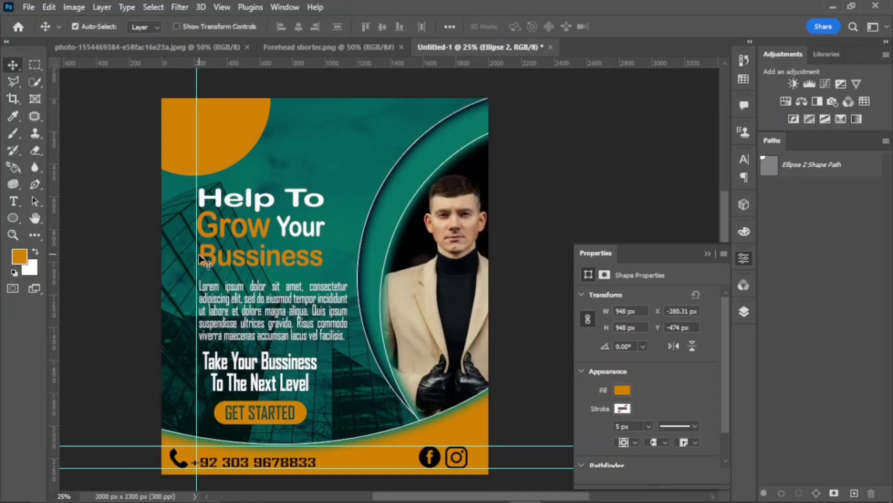
# Remove the vertical guide and both horizontal guides from the poster
pyautogui.moveTo(196, 260); pyautogui.dragTo(52, 260)
pyautogui.moveTo(349, 63)
pyautogui.mouseDown()
pyautogui.moveTo(349, 163)
pyautogui.moveTo(349, 65)
pyautogui.mouseUp()
pyautogui.moveTo(293, 446); pyautogui.dragTo(293, 493)
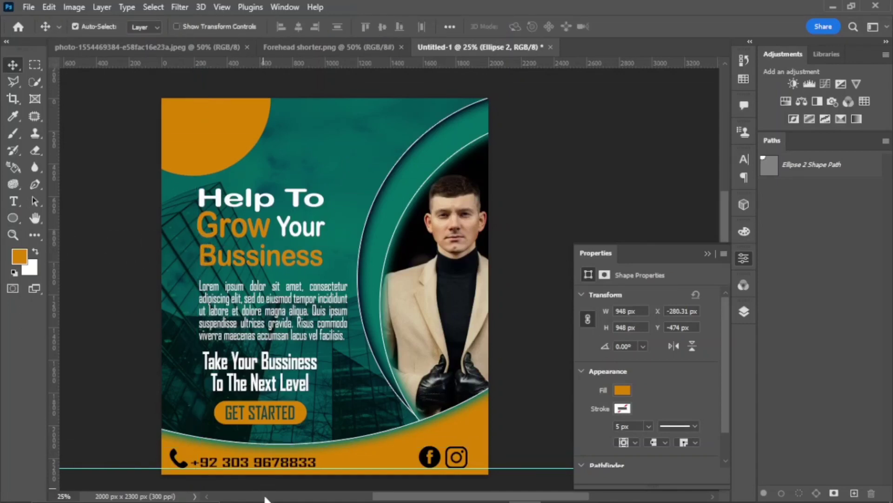
pyautogui.click(295, 467)
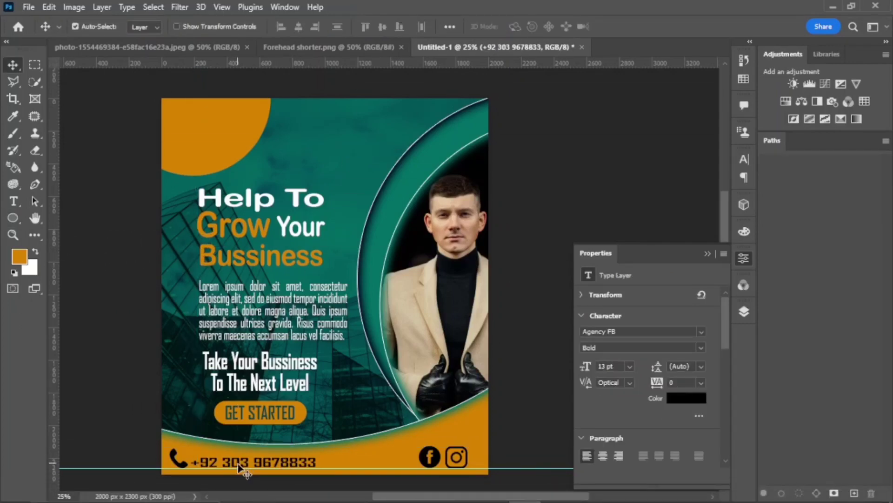
pyautogui.moveTo(243, 465); pyautogui.dragTo(410, 49)
pyautogui.scroll(-1, 526, 298)
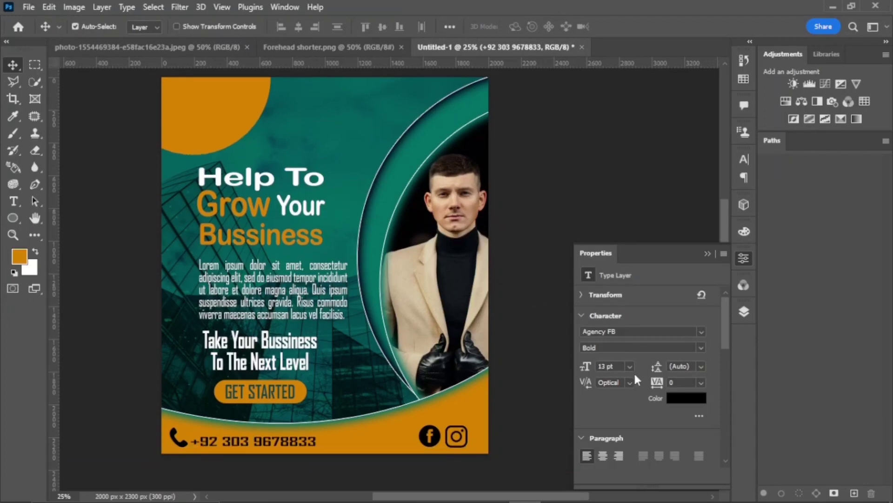
# Give the orange corner circle a white 4 px outside stroke and a teal inner glow with size 6 px
pyautogui.click(744, 312)
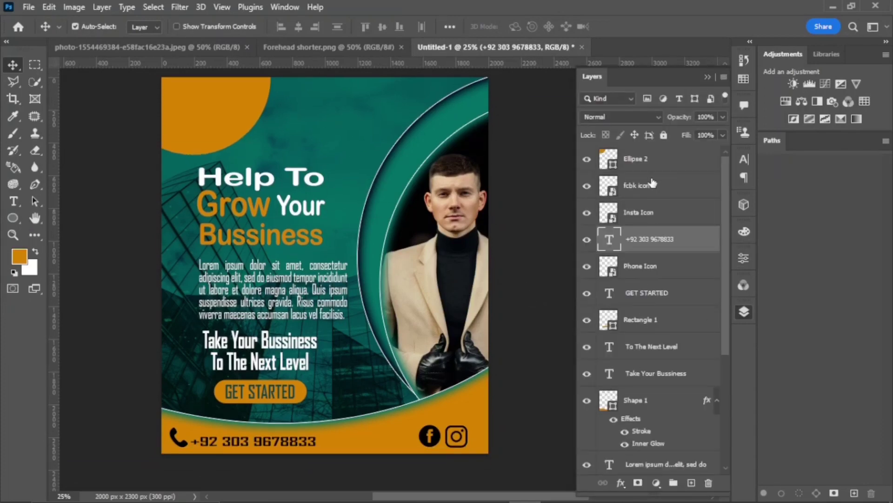
pyautogui.click(654, 163)
pyautogui.click(621, 482)
pyautogui.click(646, 385)
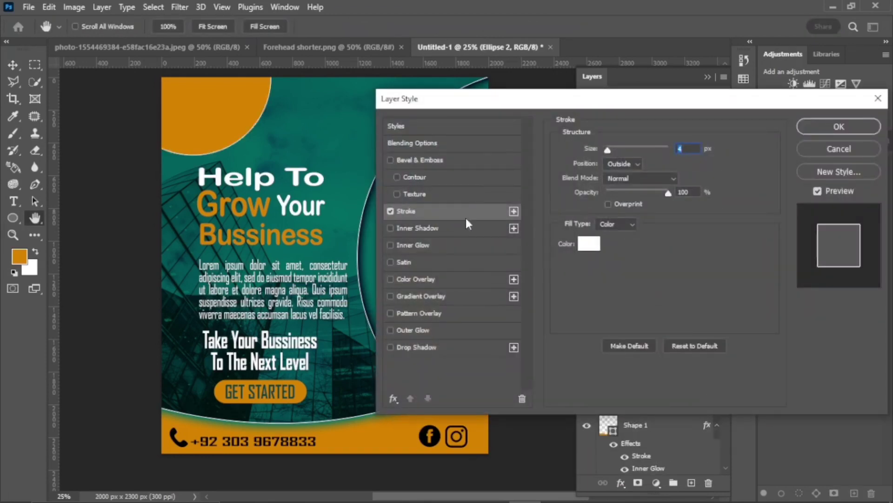
pyautogui.click(413, 245)
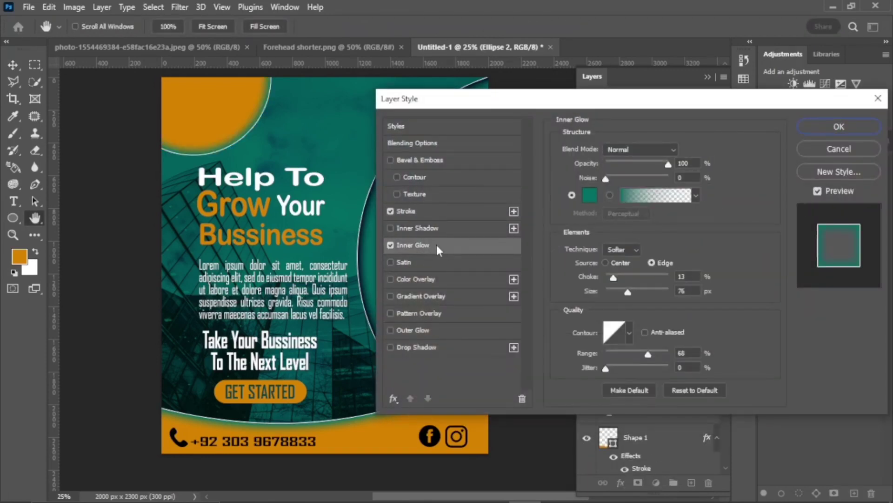
pyautogui.moveTo(624, 293); pyautogui.dragTo(609, 293)
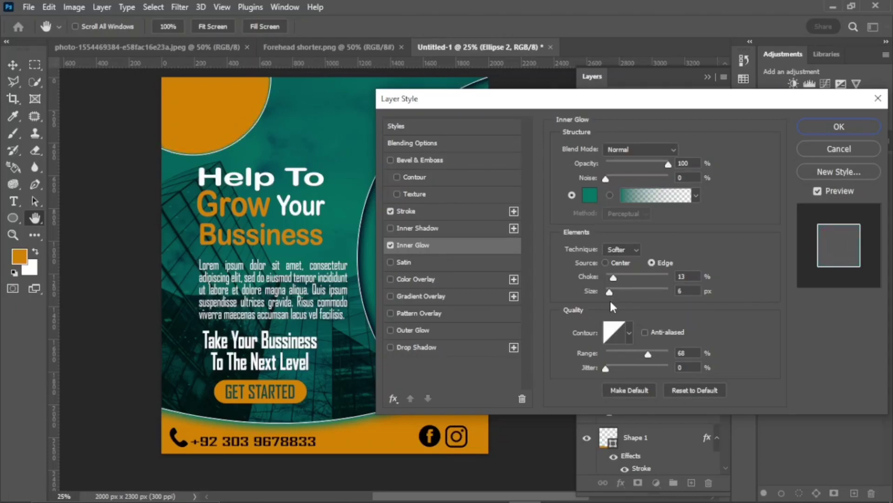
# Add a white outer glow to the orange circle with 100% opacity, 3% spread and 21 px size
pyautogui.click(461, 329)
pyautogui.click(589, 197)
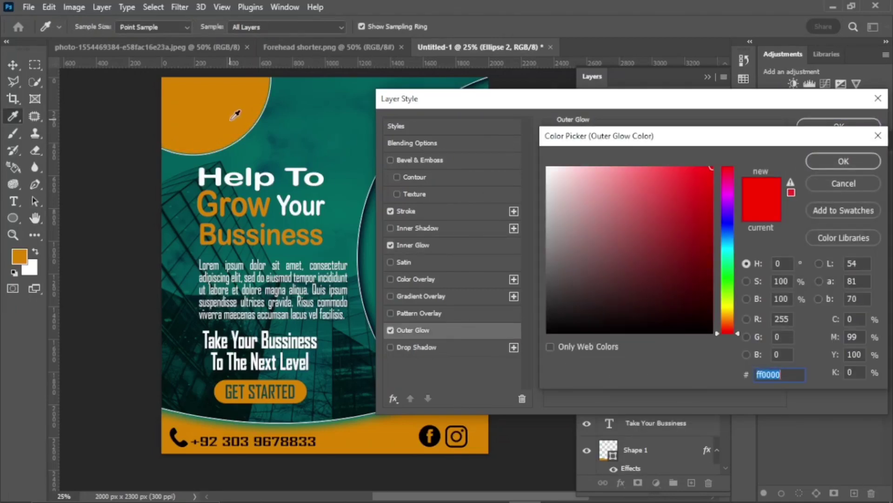
pyautogui.click(294, 197)
pyautogui.click(823, 161)
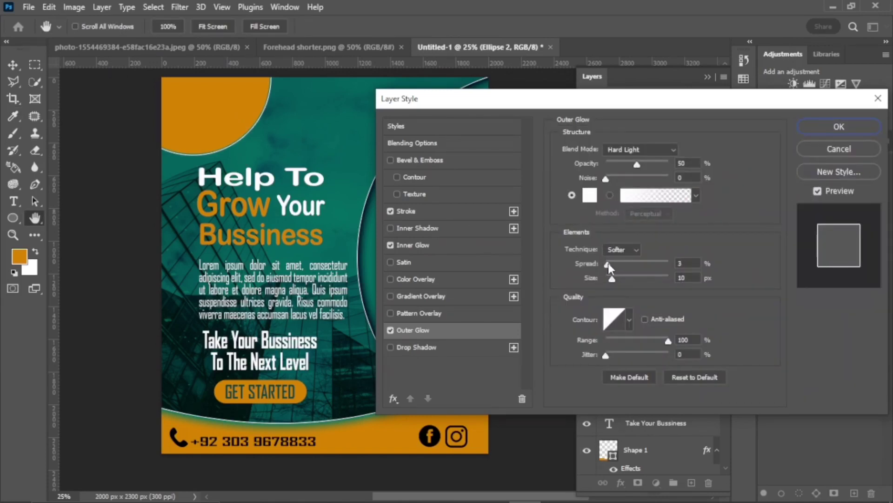
pyautogui.moveTo(637, 164); pyautogui.dragTo(660, 165)
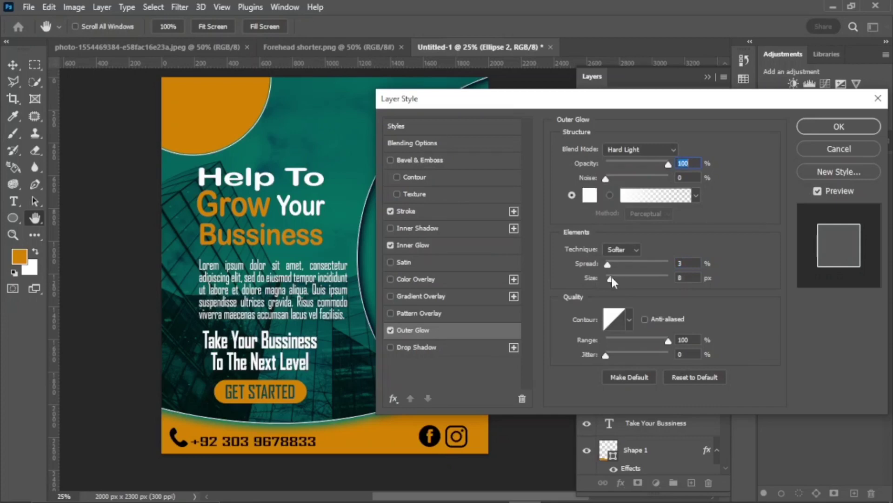
pyautogui.moveTo(612, 277); pyautogui.dragTo(615, 282)
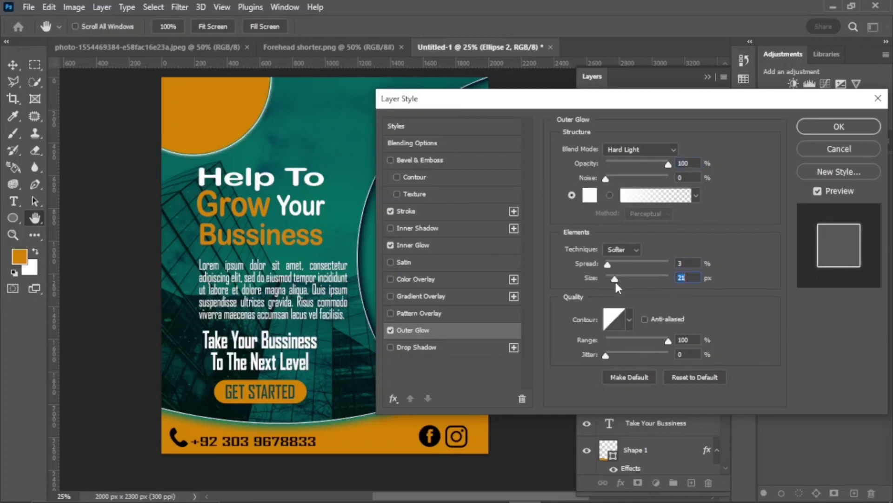
pyautogui.click(838, 134)
# Try to start a text inside the orange circle's outline, clearing its placeholder text
pyautogui.press('t')
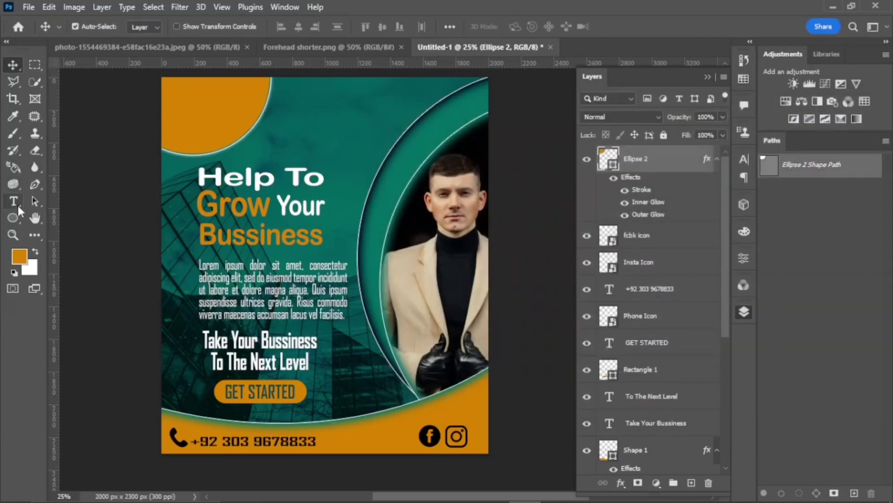
pyautogui.click(177, 97)
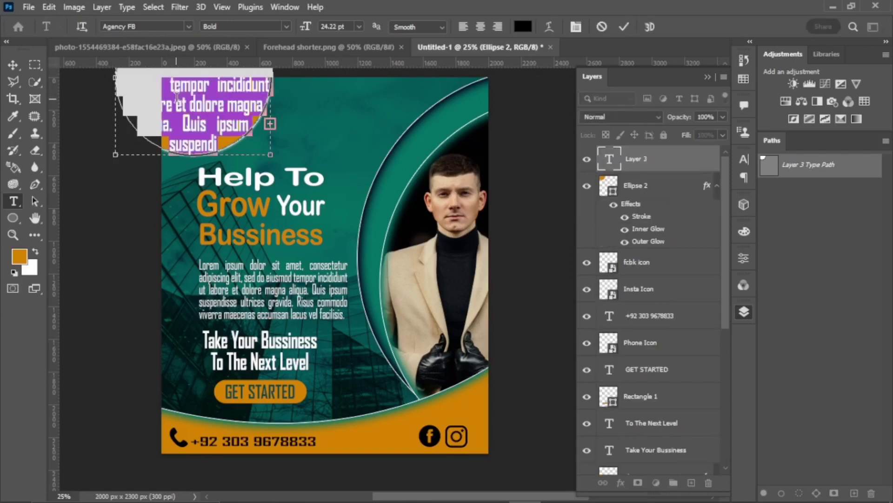
pyautogui.press('BackSpace')
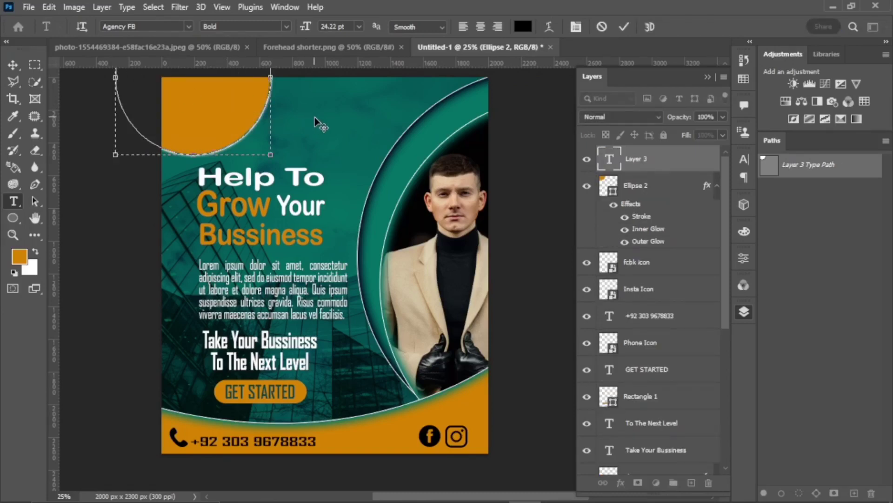
pyautogui.click(624, 27)
# Add the black text "Your Logo" in Agency FB Bold as a single line over the orange circle
pyautogui.click(205, 104)
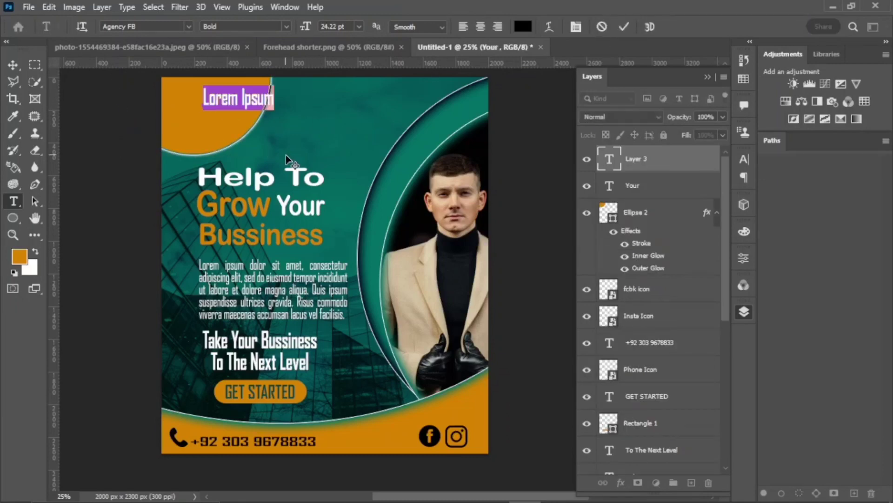
pyautogui.write('Your ')
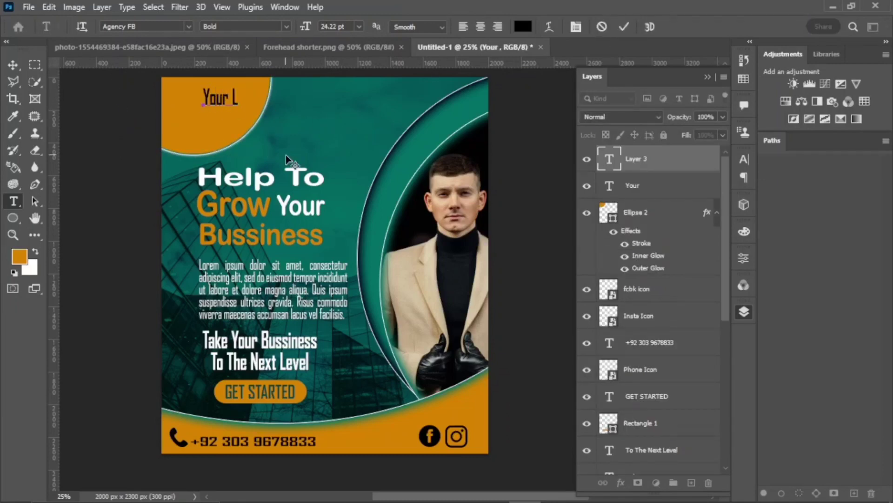
pyautogui.write('Logo')
pyautogui.click(624, 26)
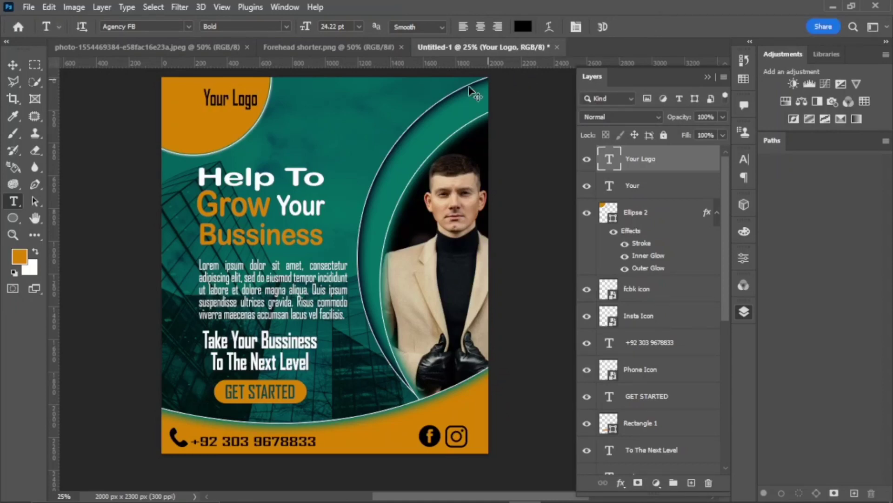
# Enlarge the "Your Logo" text to about 28.86 pt and position it within the visible part of the orange circle
pyautogui.hotkey('ctrl', 't')
pyautogui.moveTo(238, 104)
pyautogui.mouseDown()
pyautogui.moveTo(204, 122)
pyautogui.moveTo(240, 98)
pyautogui.mouseUp()
pyautogui.click(648, 27)
# Change the "Your Logo" text's font to Albertus Extra Bold Regular
pyautogui.press('t')
pyautogui.click(188, 27)
pyautogui.click(255, 93)
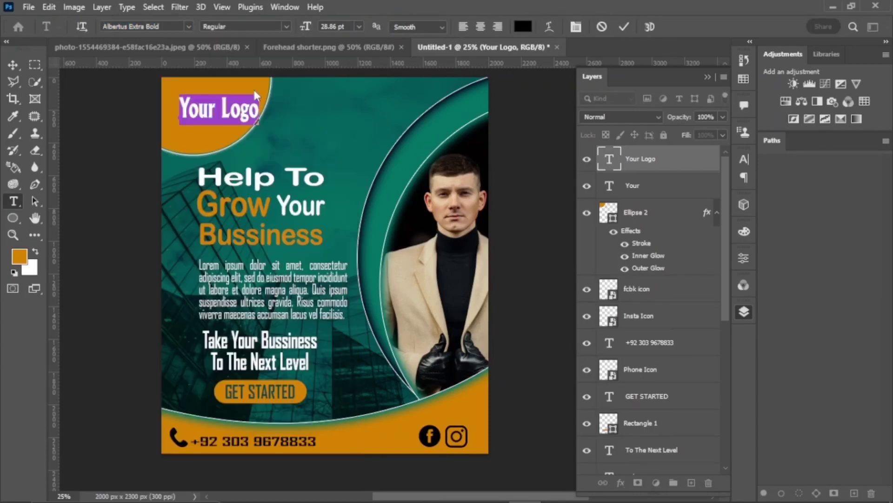
pyautogui.click(624, 26)
# Shift the "Your Logo" text slightly left and scale it to about 76% width and 93% height inside the orange circle
pyautogui.hotkey('ctrl', 'Left')
pyautogui.hotkey('ctrl', 'Left')
pyautogui.hotkey('ctrl', 'Left')
pyautogui.hotkey('ctrl', 'Left')
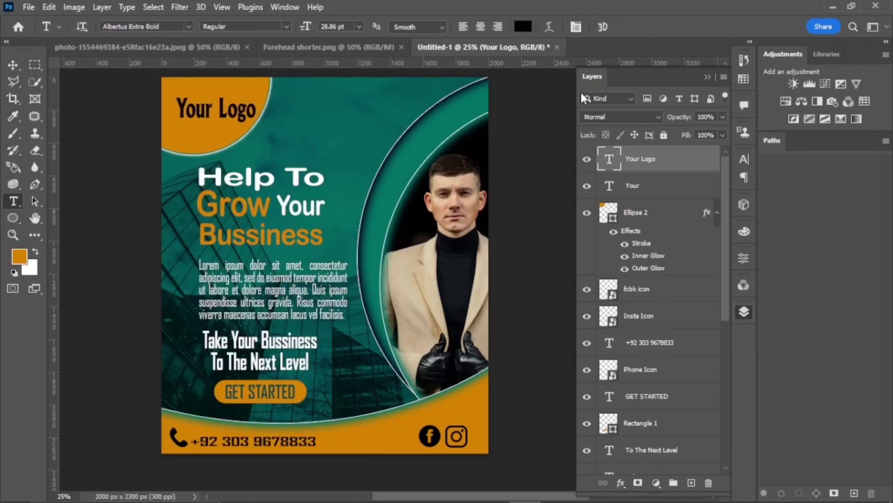
pyautogui.hotkey('ctrl', 't')
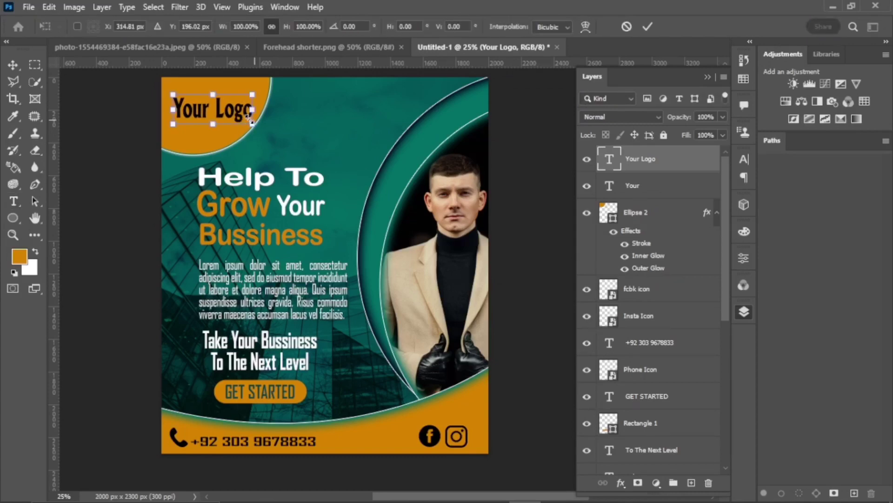
pyautogui.moveTo(251, 122); pyautogui.dragTo(235, 120)
pyautogui.click(647, 27)
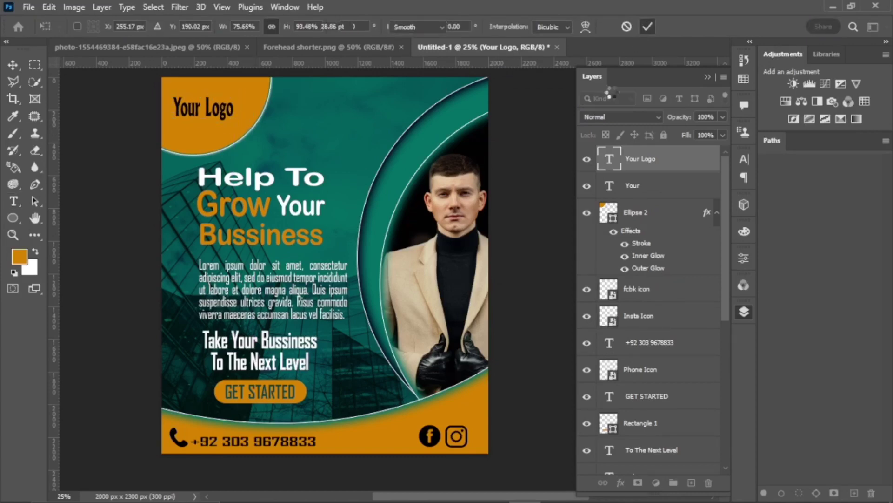
pyautogui.click(744, 311)
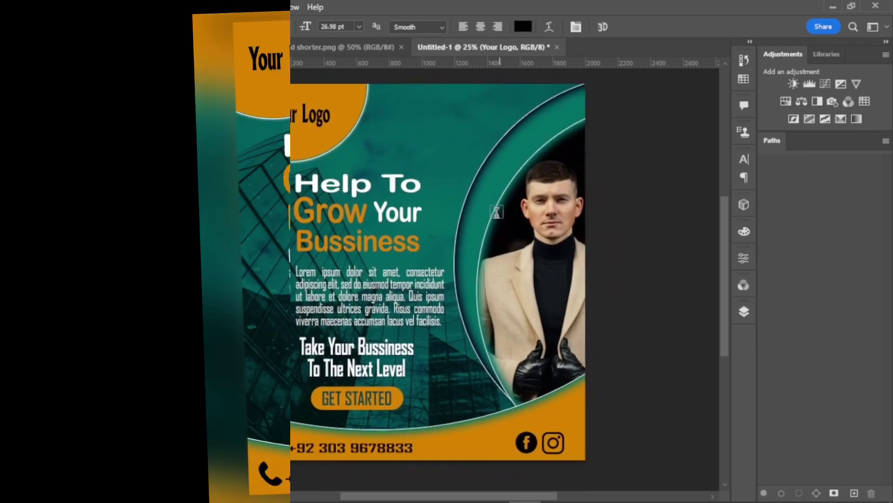